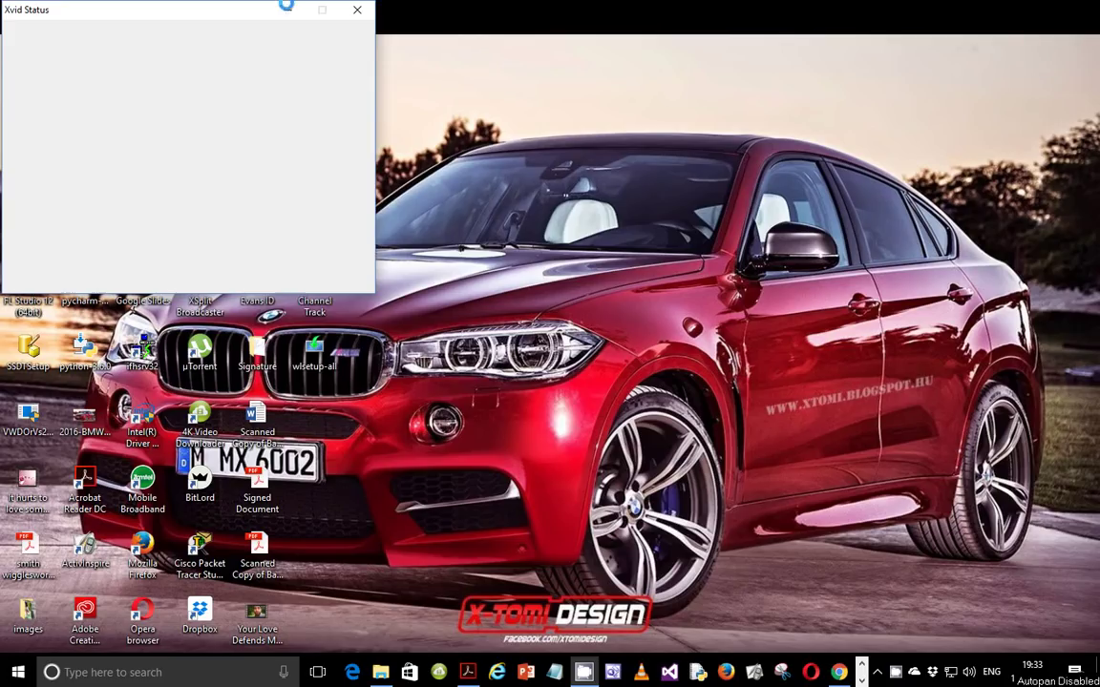
Minimize the Xvid Status window and show the 0417_s17_sf_31 folder in File Explorer
click(287, 9)
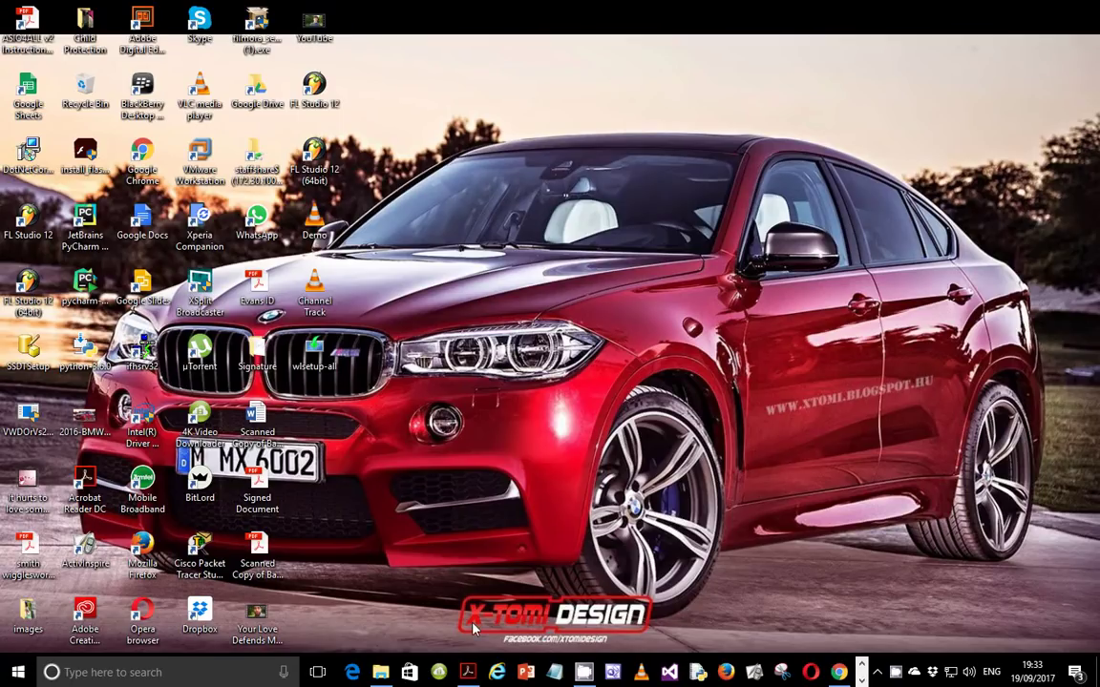
click(380, 674)
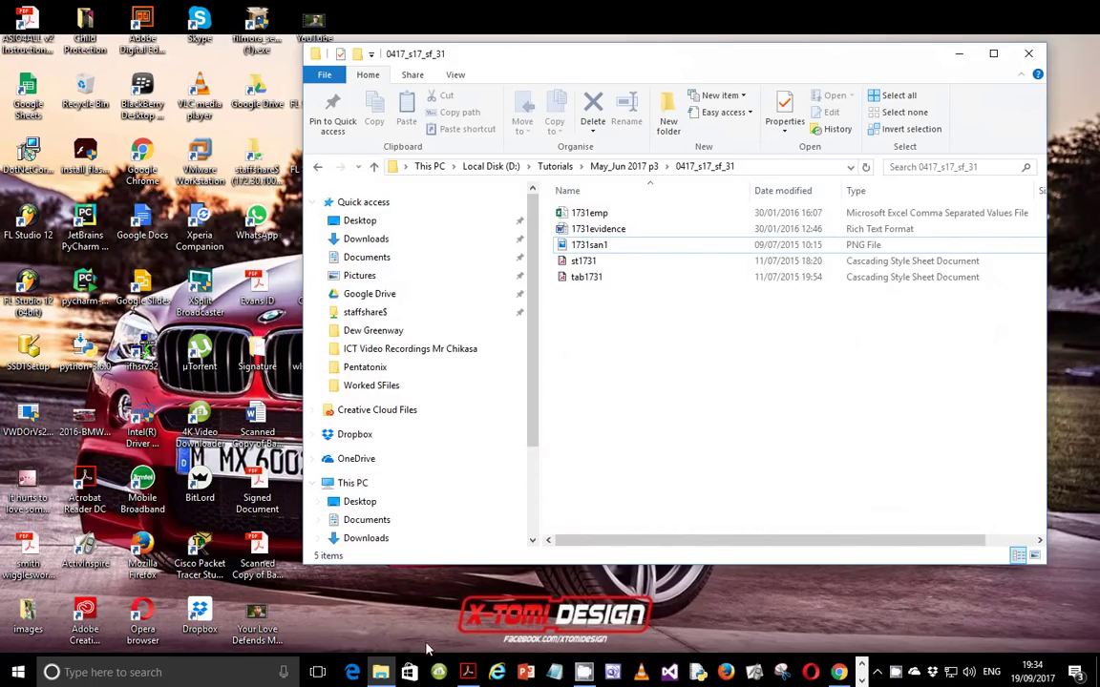
Bring the question paper forward in Acrobat and scroll to the Task 1 instructions
click(467, 672)
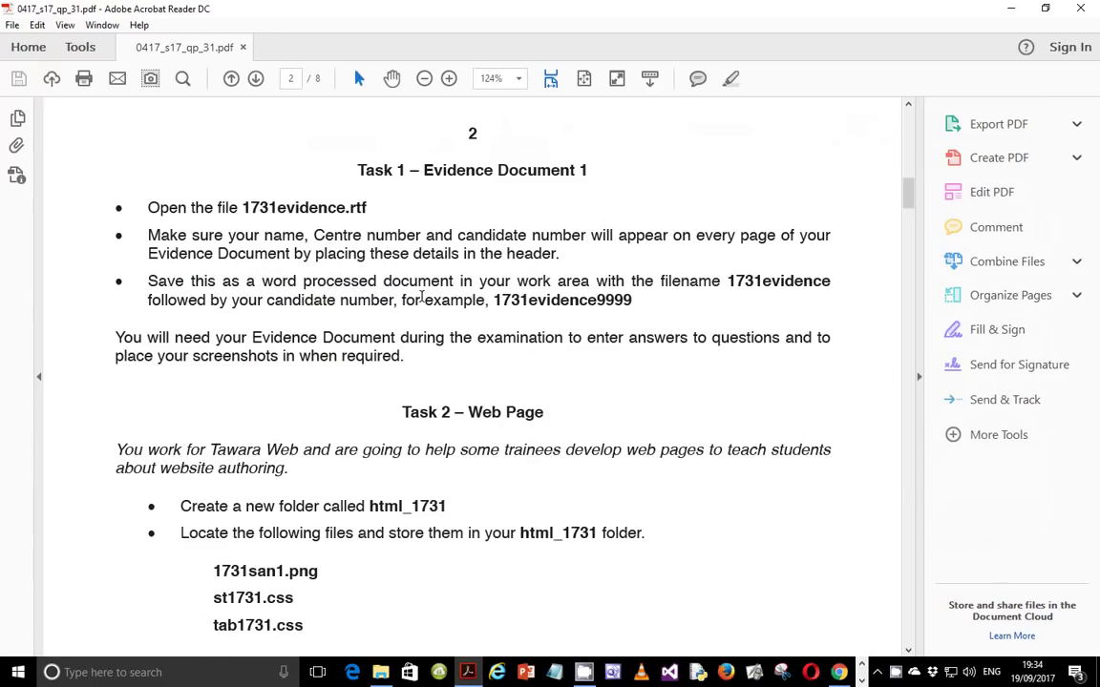
scroll(421, 297, up, 10)
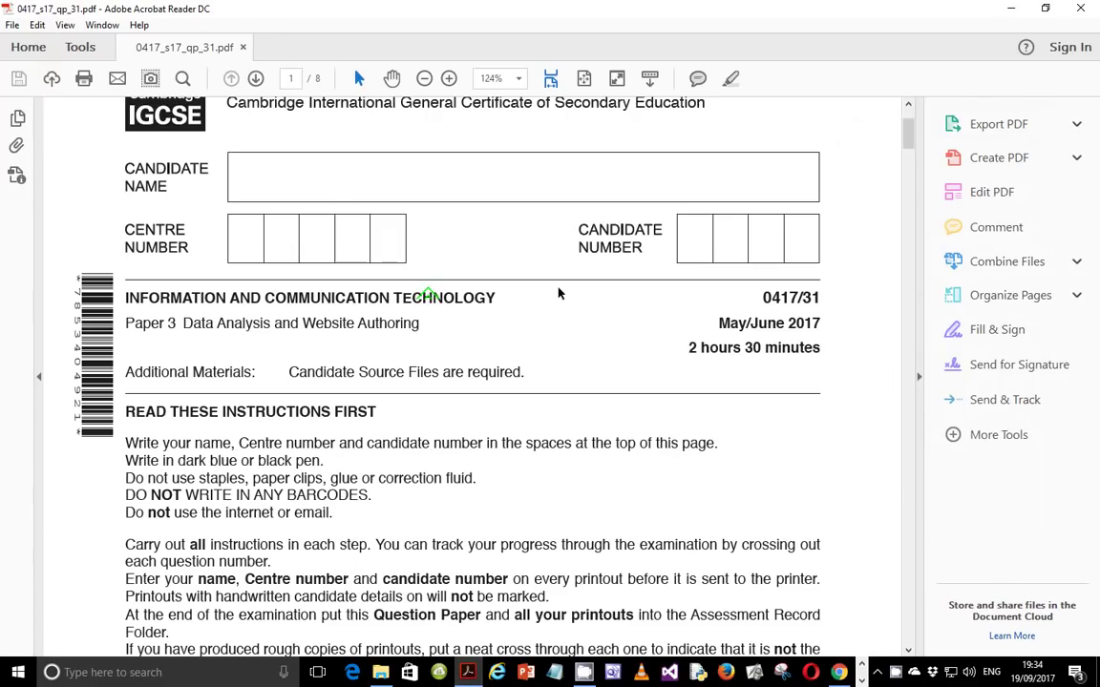
drag(719, 324, 819, 324)
scroll(523, 414, down, 8)
scroll(533, 408, down, 14)
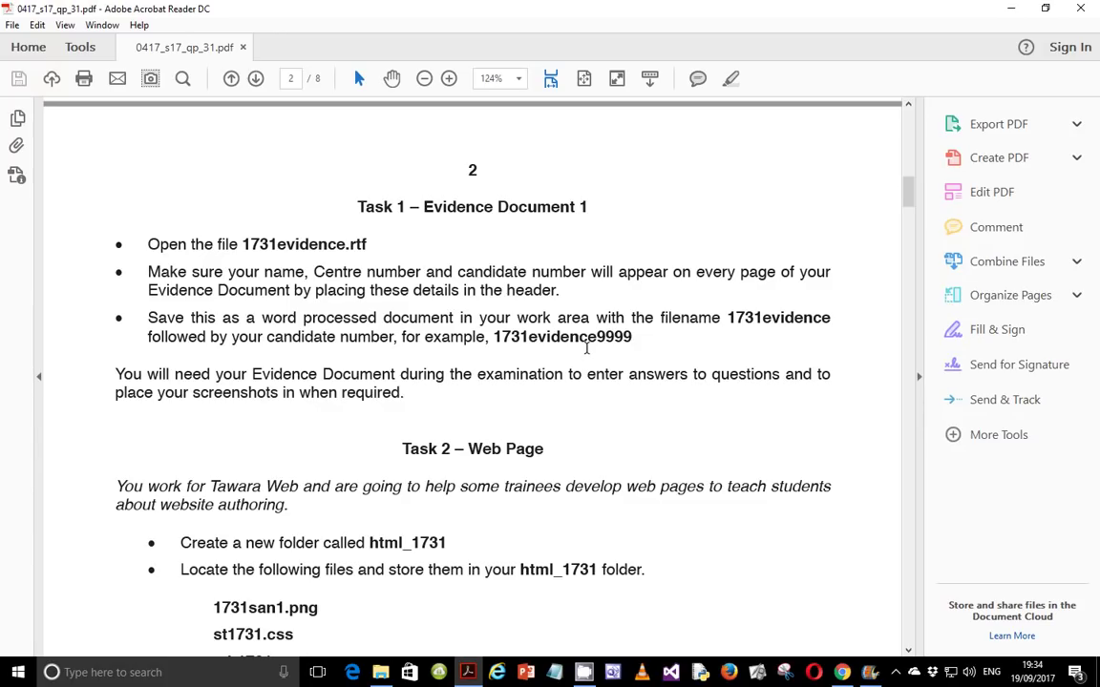
Highlight 'header' in Task 1, then open 1731evidence from the exam folder in Word
drag(559, 291, 497, 292)
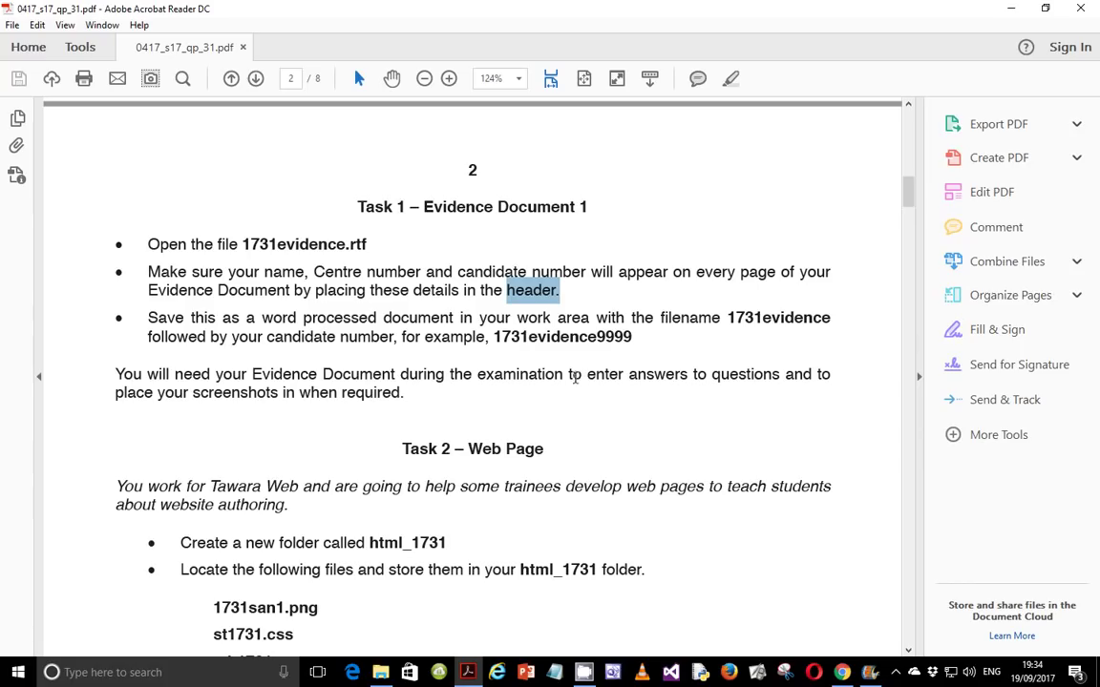
drag(746, 376, 764, 387)
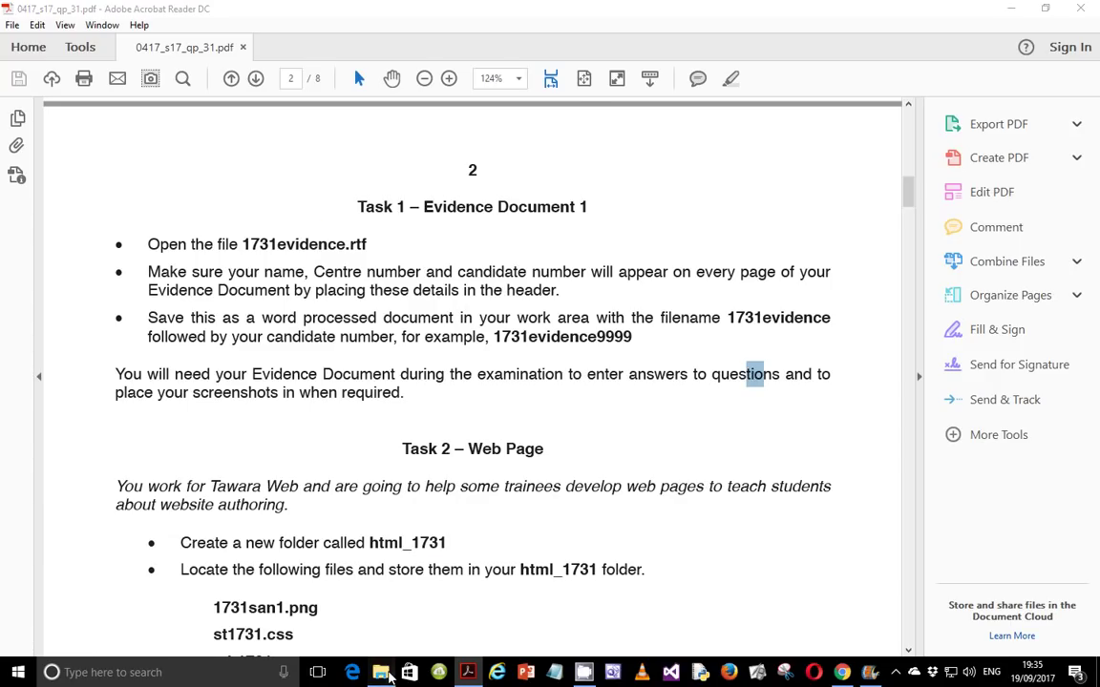
click(380, 673)
double_click(622, 231)
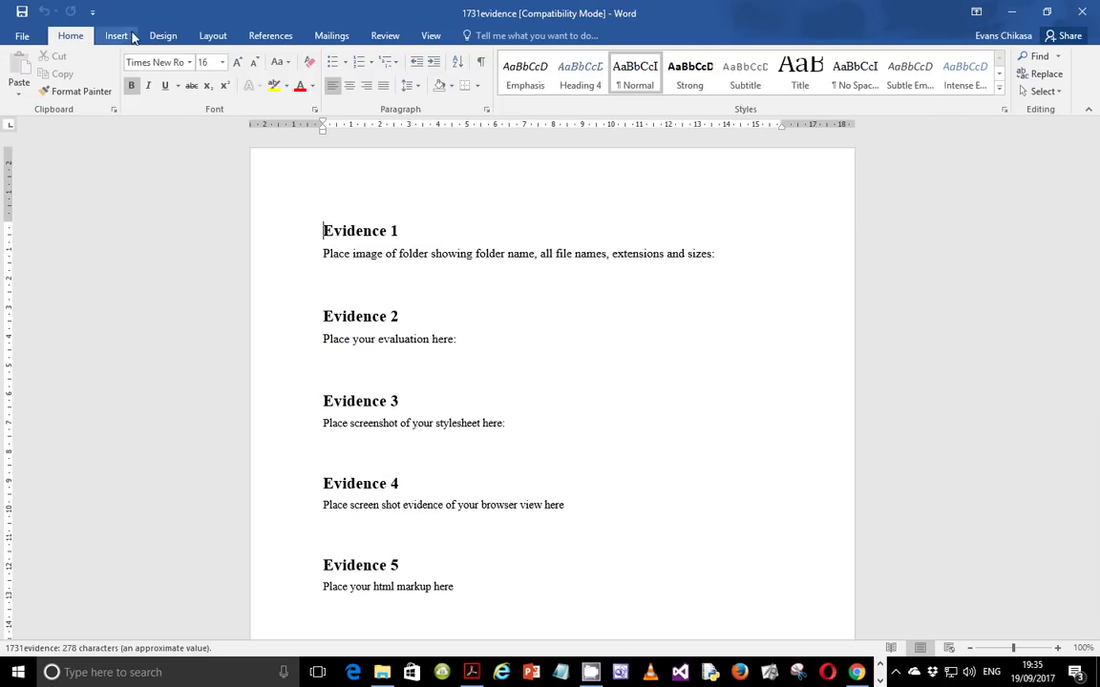
Add a Blank (Three Columns) header and enter the candidate's name in its left part
click(116, 36)
click(682, 82)
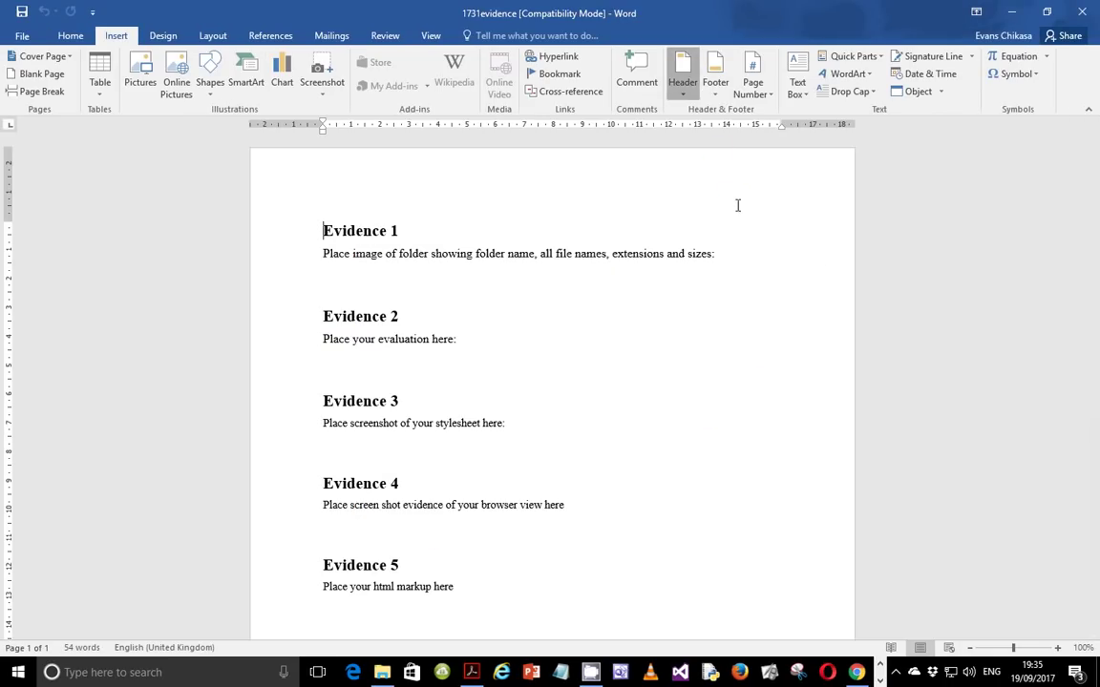
click(769, 252)
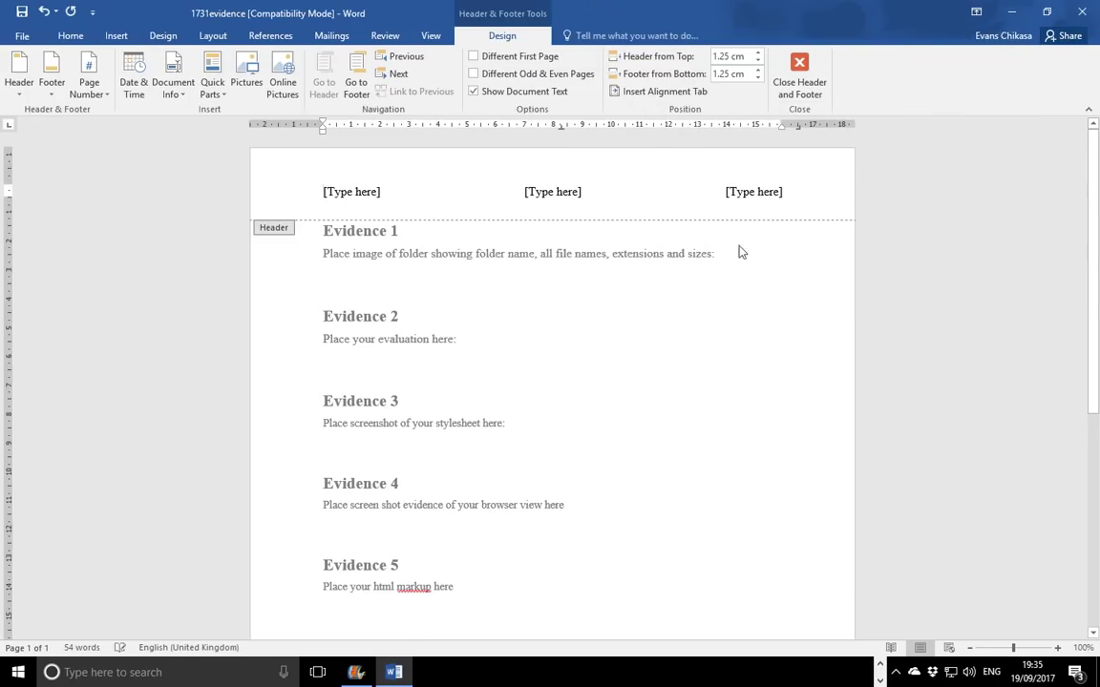
click(370, 192)
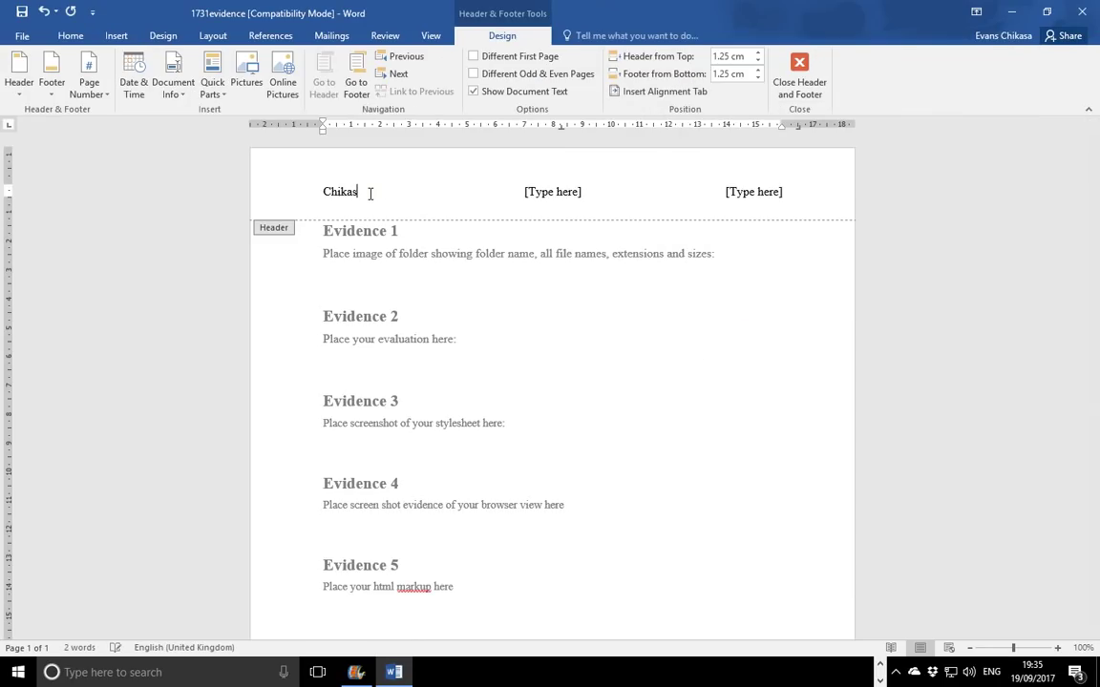
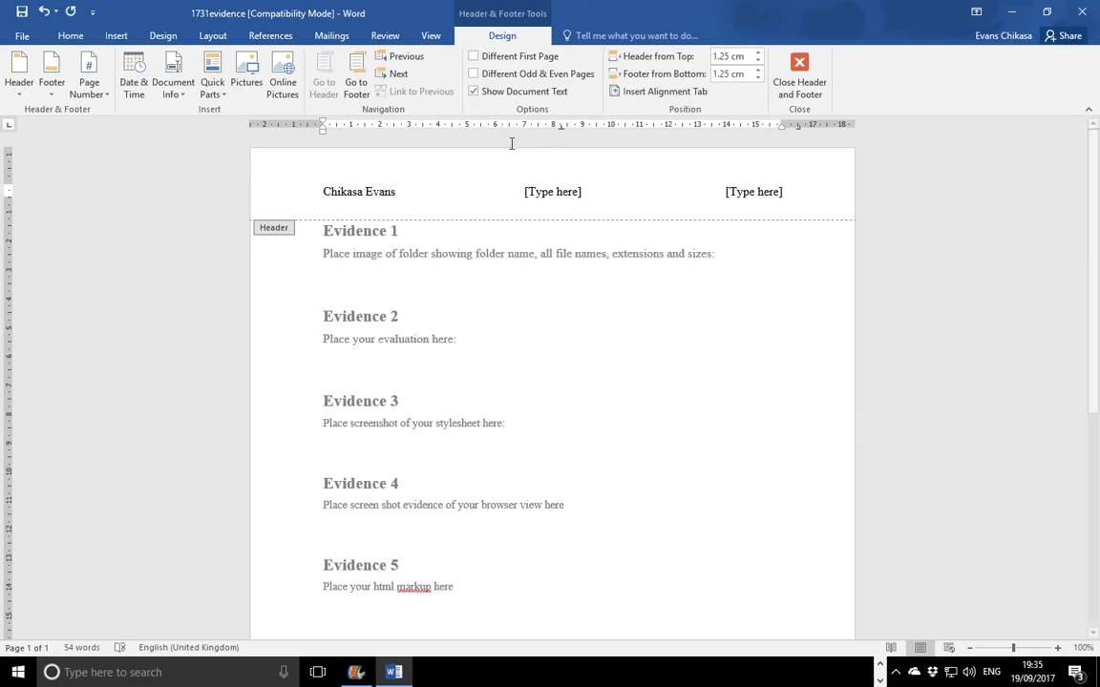
Enter the centre number and candidate number in the middle and right header parts, then close the header
click(553, 192)
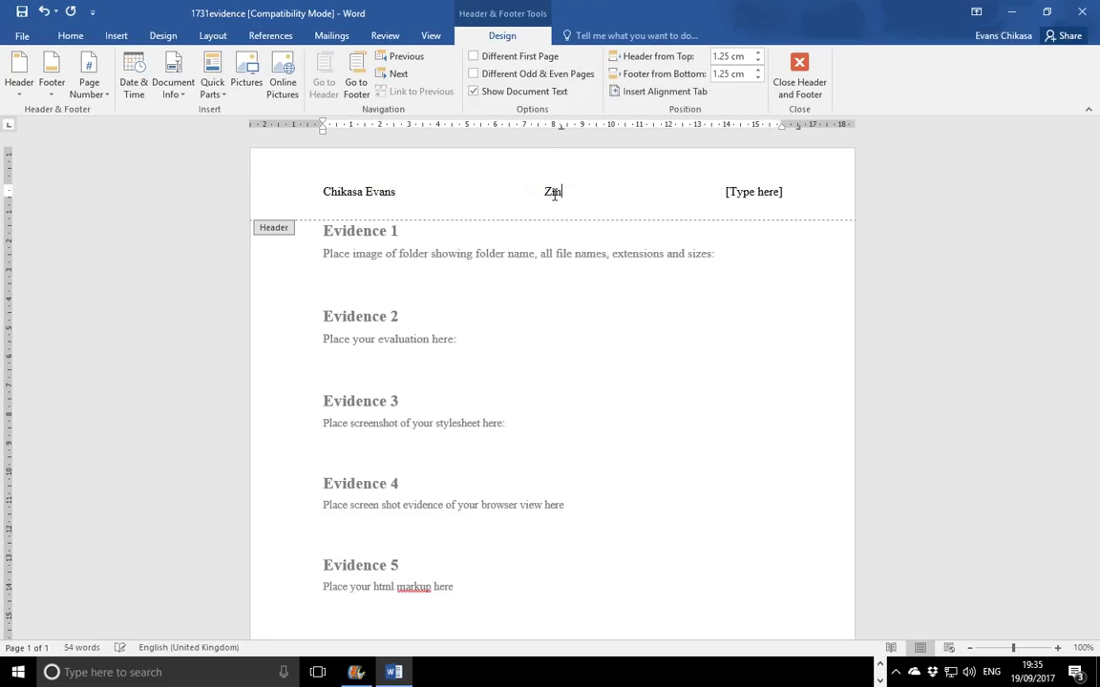
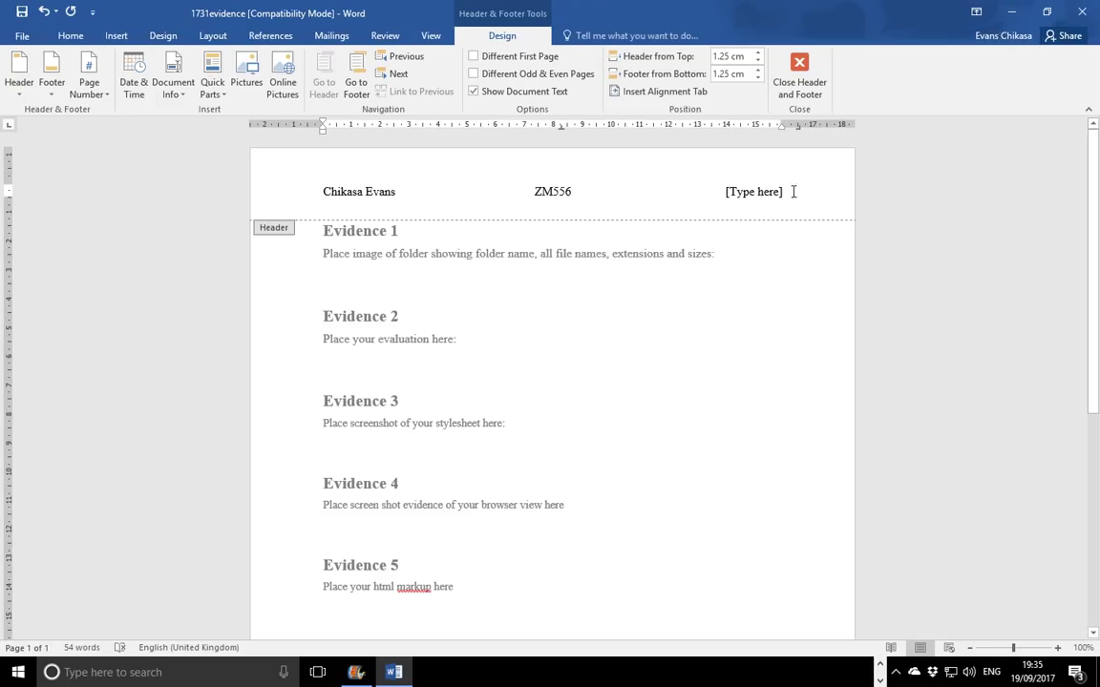
click(765, 192)
key(Escape)
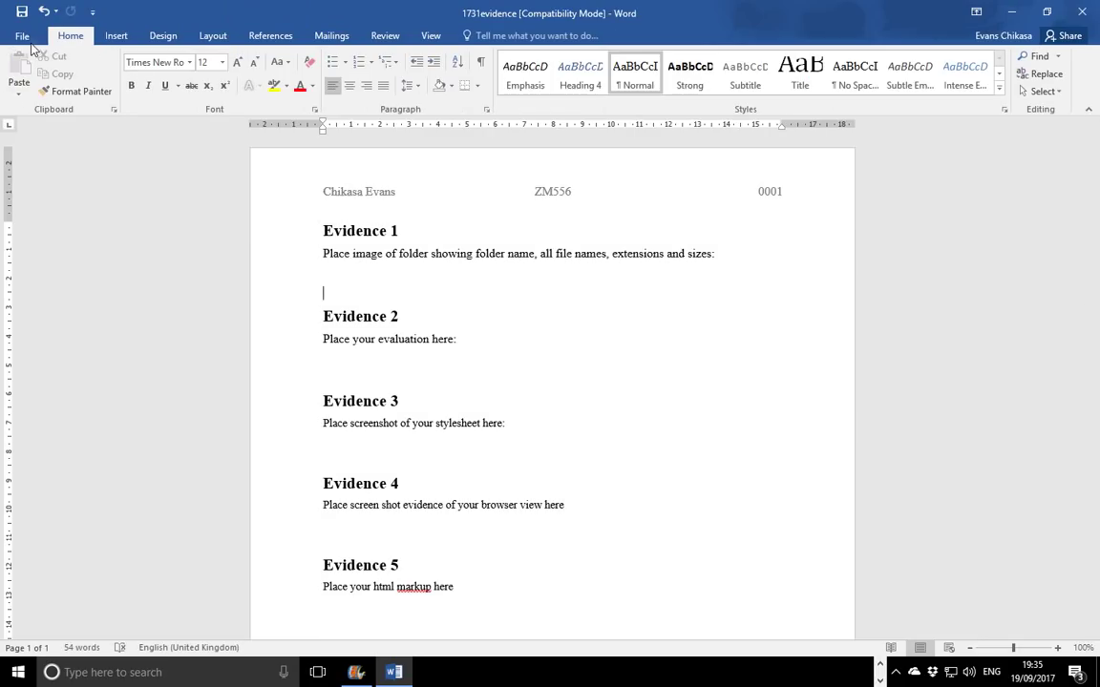
Save as a Word Document named 1731evidence0001 in the current exam folder, accepting the format upgrade
click(22, 35)
click(38, 189)
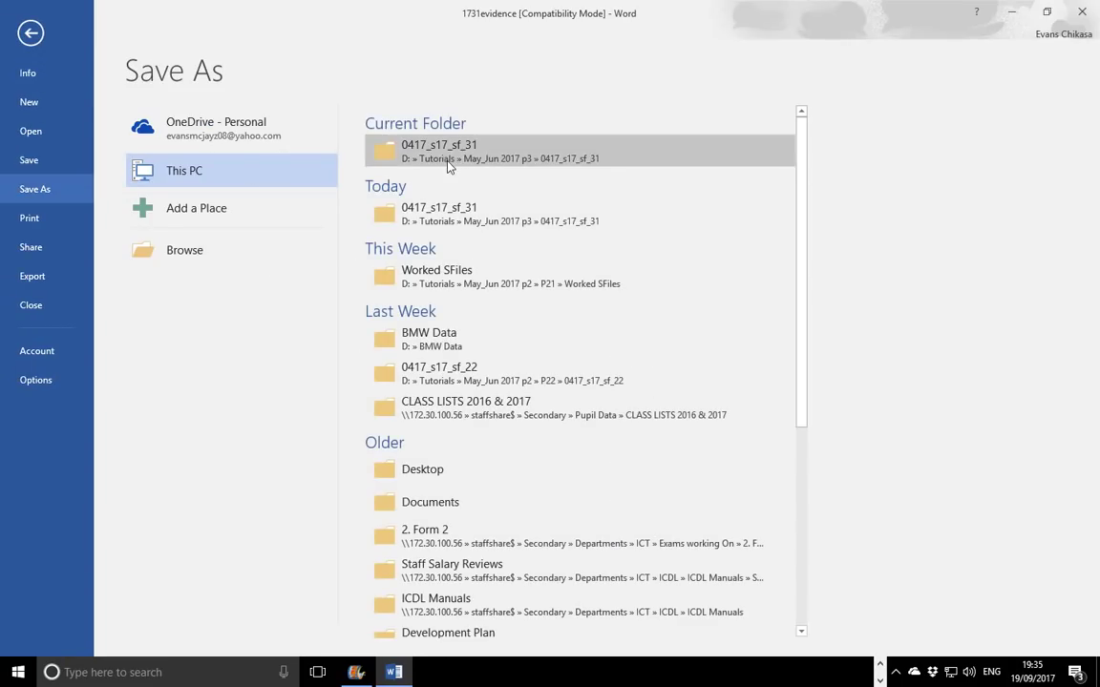
click(402, 144)
click(308, 429)
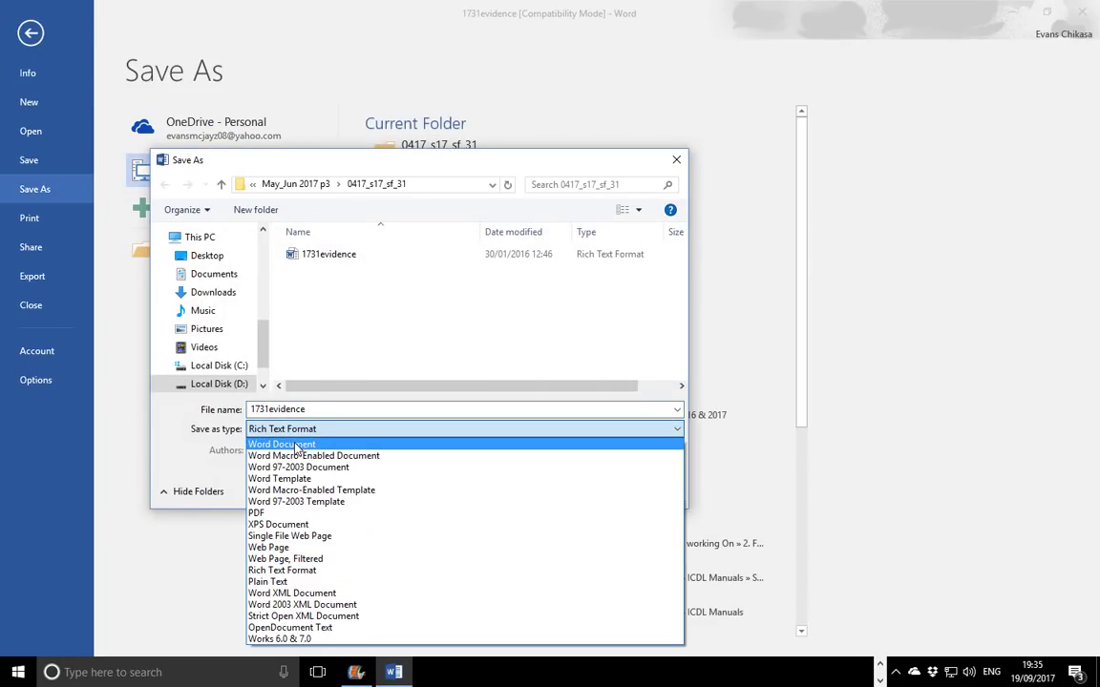
click(296, 446)
double_click(333, 408)
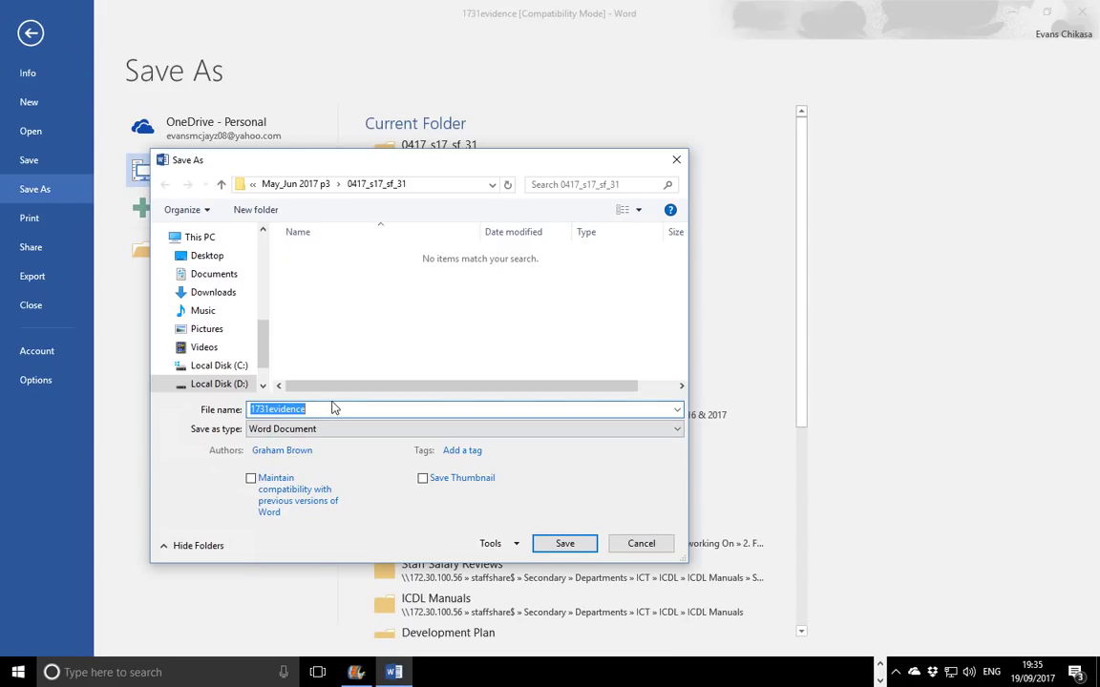
click(333, 409)
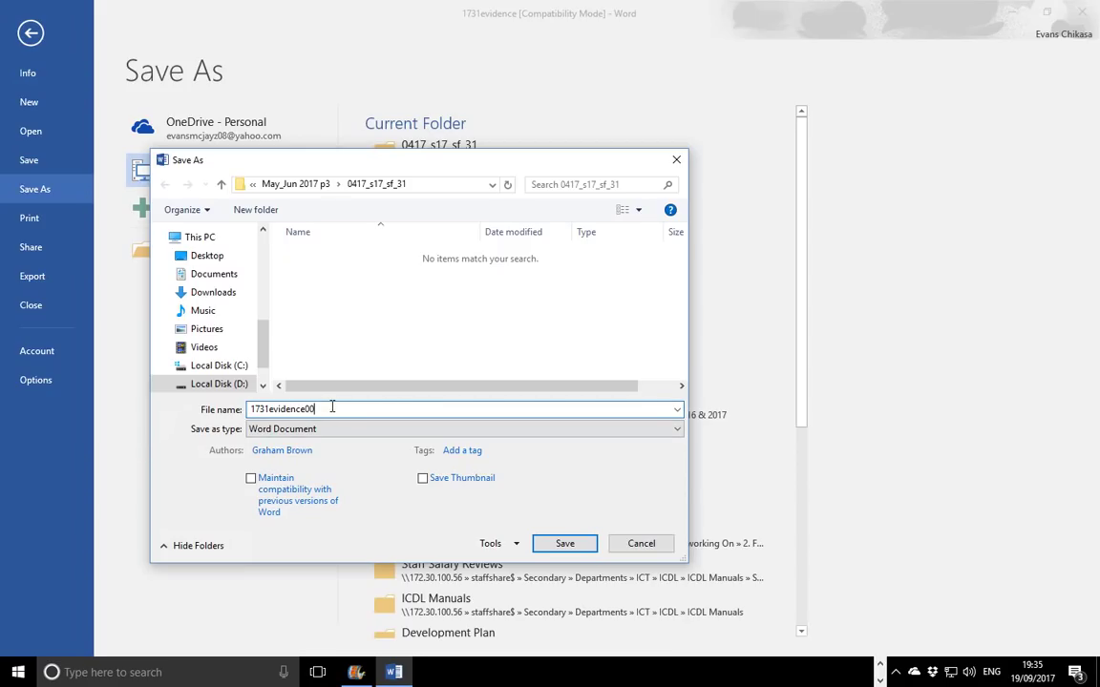
text(0001)
click(563, 544)
click(598, 371)
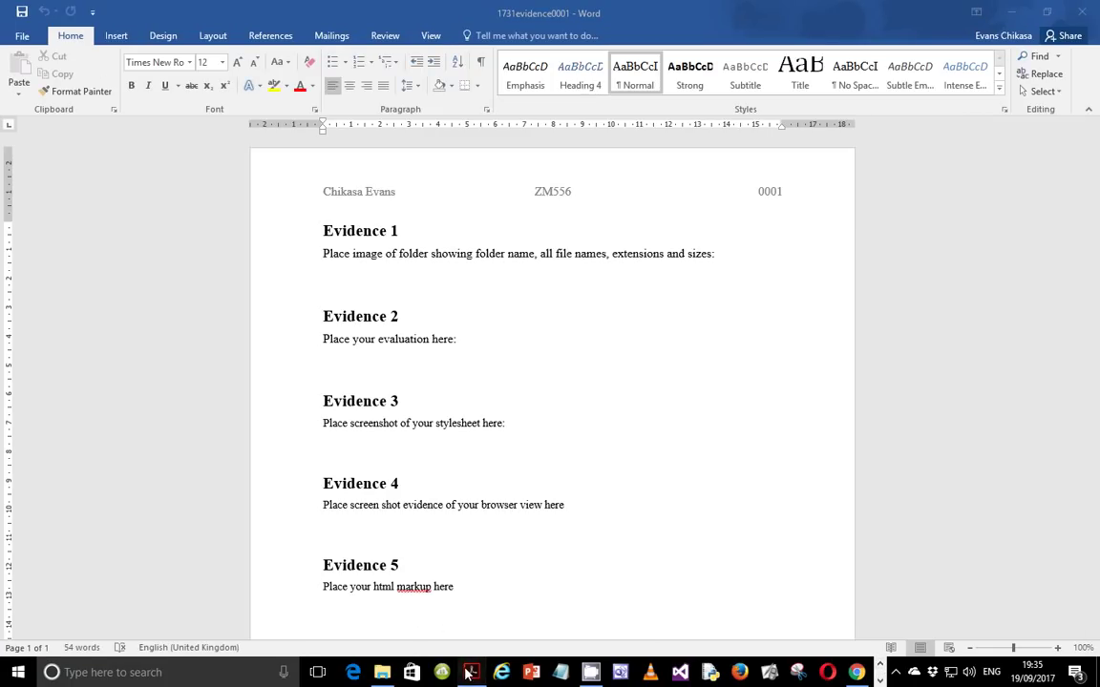
Scroll the question paper to Task 2 – Web Page and select the folder name html_1731
click(472, 672)
scroll(480, 466, down, 1)
scroll(481, 466, down, 6)
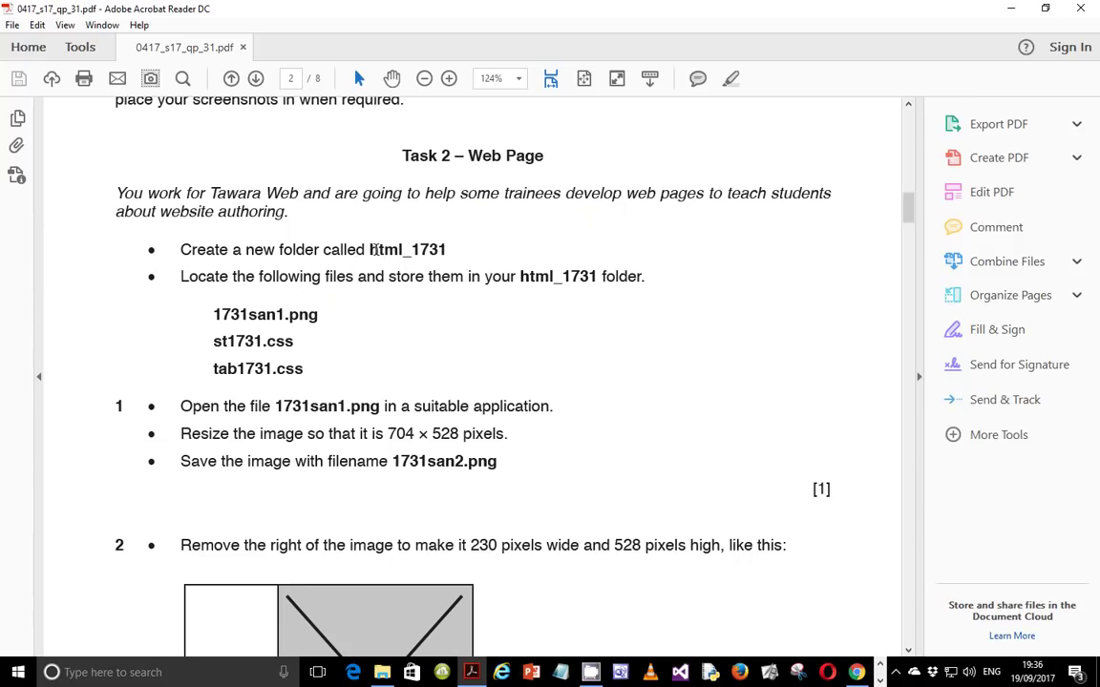
drag(372, 249, 447, 248)
Copy the name html_1731 from the PDF and create a folder with that name in 0417_s17_sf_31
right_click(435, 251)
click(456, 276)
click(382, 672)
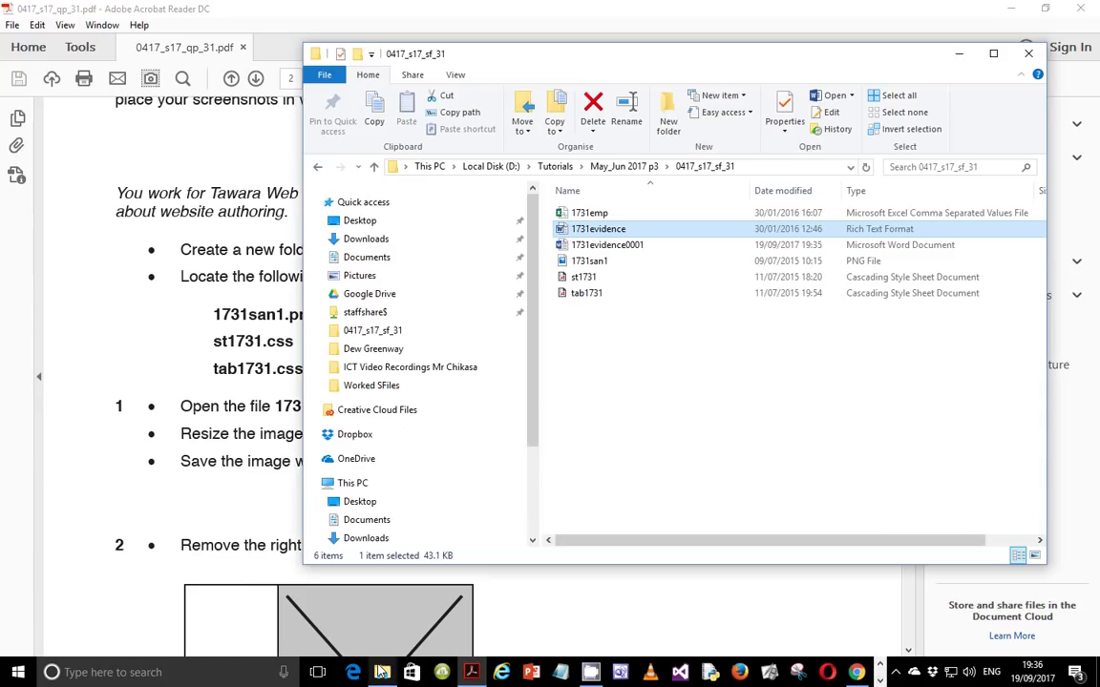
right_click(583, 371)
mouse_move(668, 582)
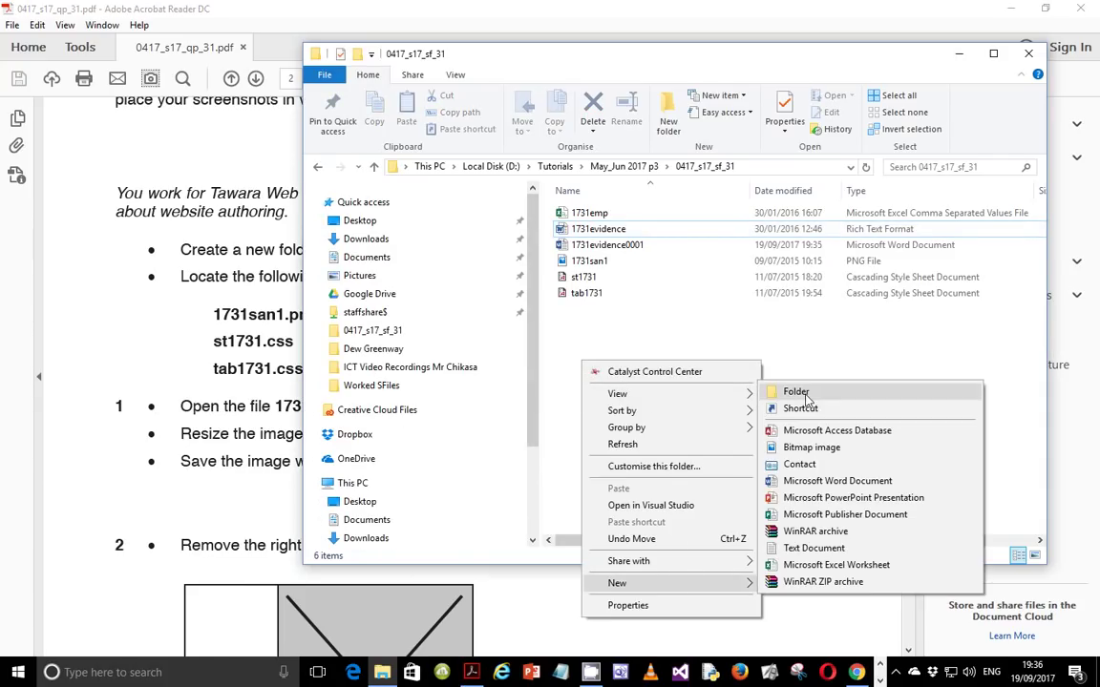
click(797, 392)
text(html_1731)
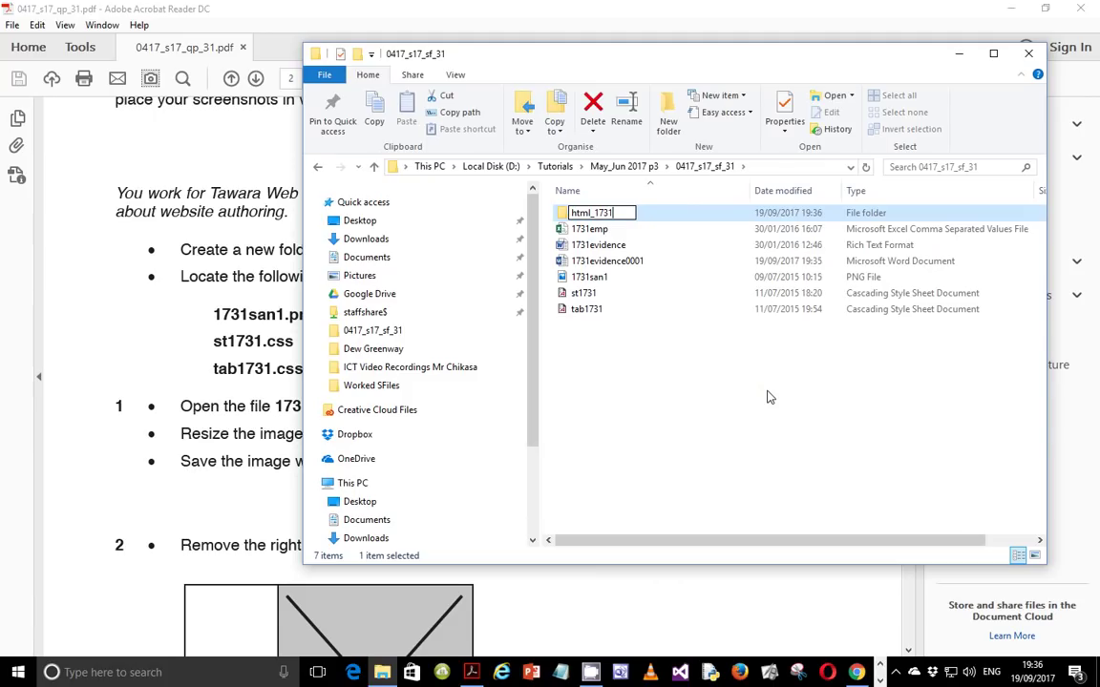
key(Return)
Check the file name 1731san1.png in the Task 2 instructions, then return to the exam folder
click(176, 314)
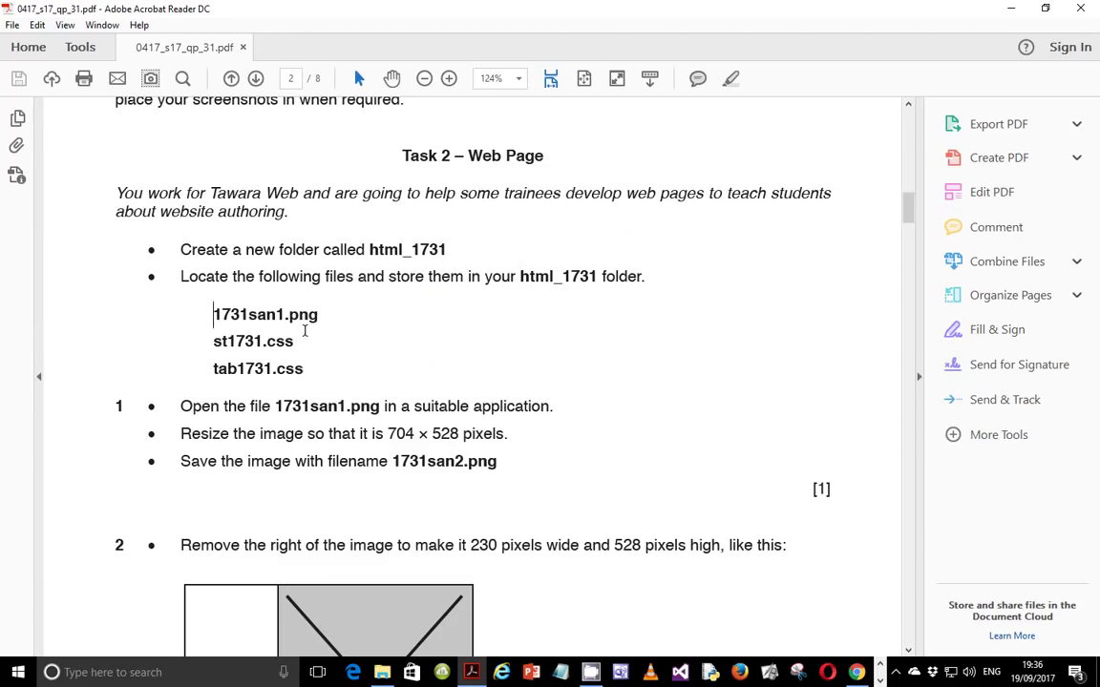
drag(318, 314, 212, 315)
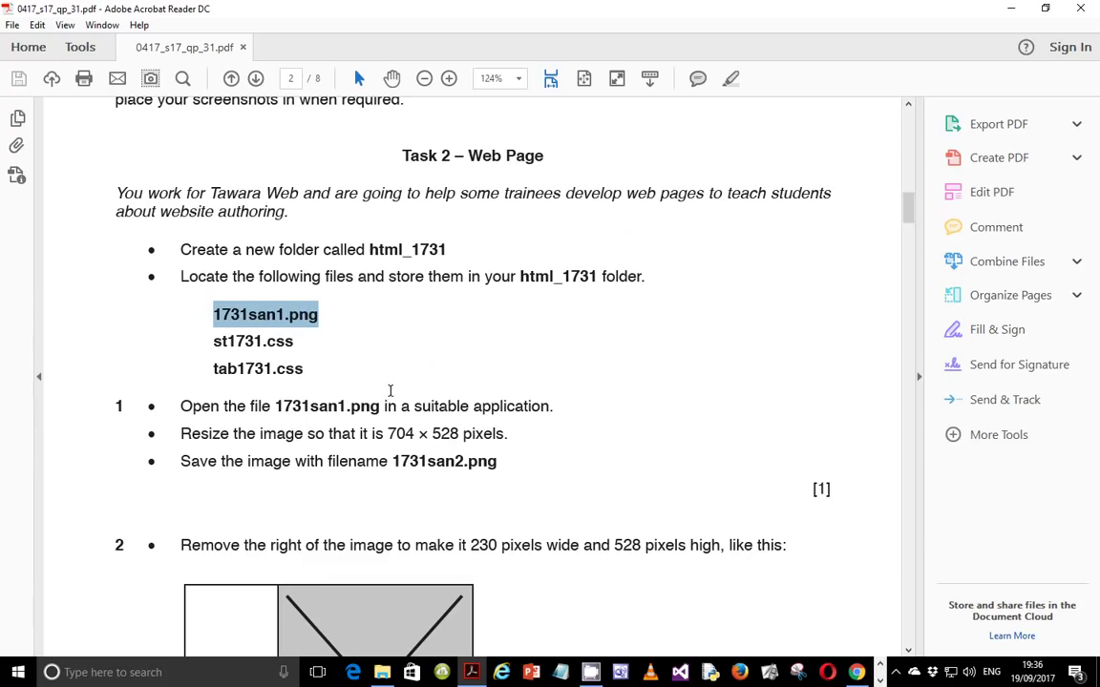
click(400, 453)
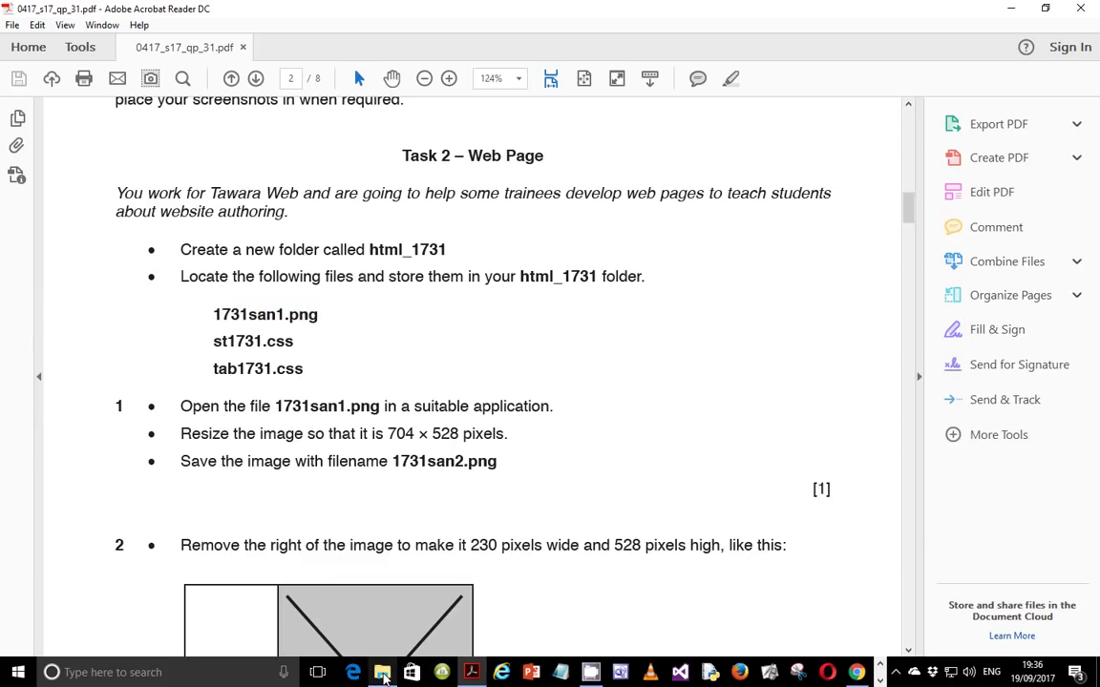
mouse_move(384, 675)
click(346, 602)
Select tab1731, st1731 and 1731san1 together in the exam folder's file list
click(587, 308)
ctrl+click(597, 294)
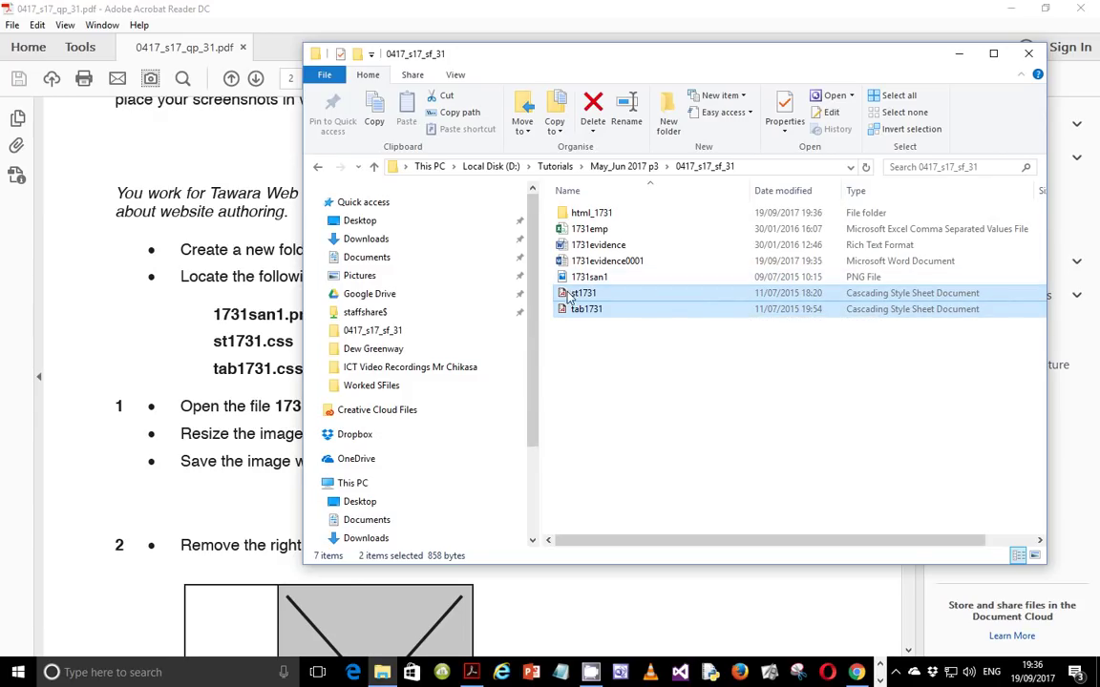
ctrl+click(869, 277)
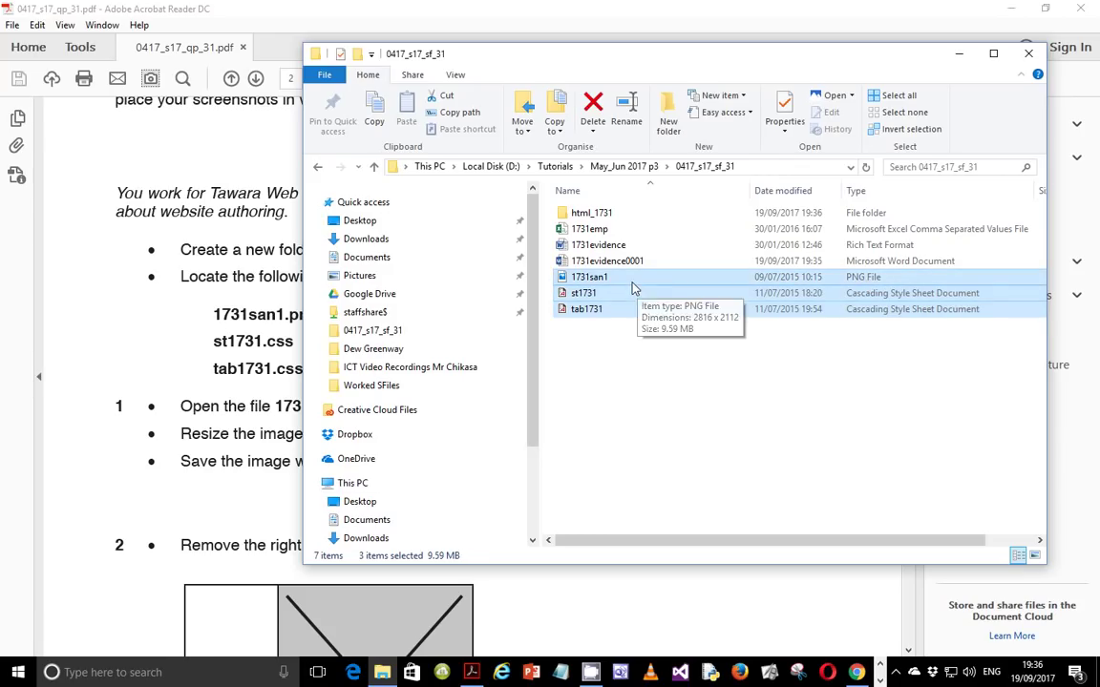
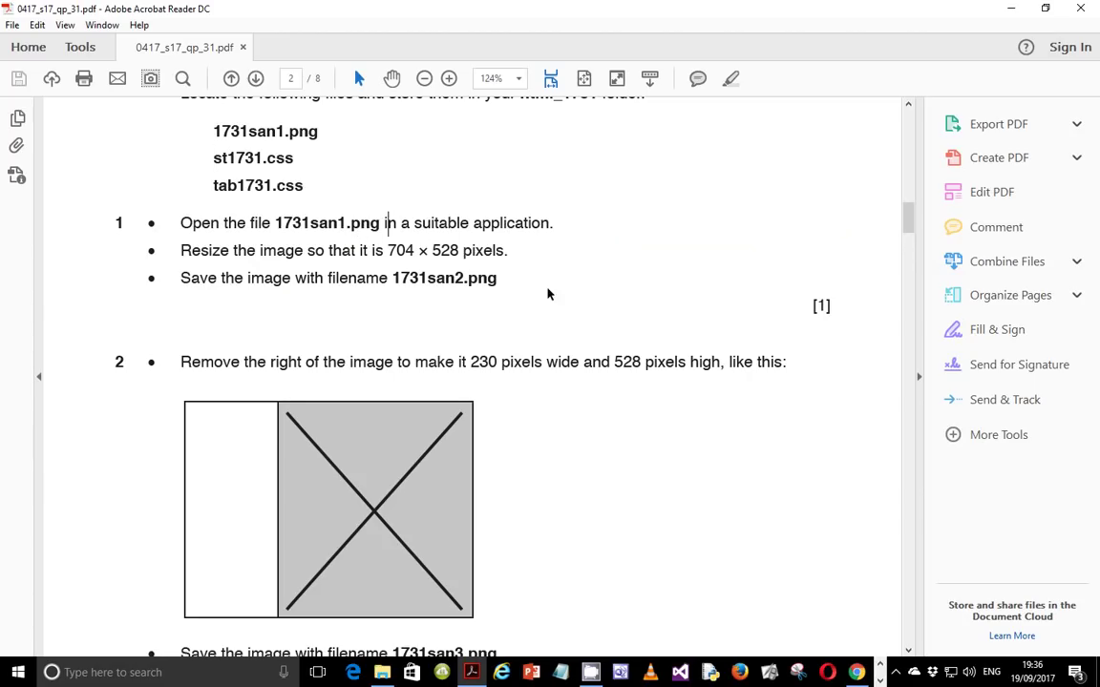
Open the html_1731 folder in File Explorer and reposition its window
key(alt+Tab)
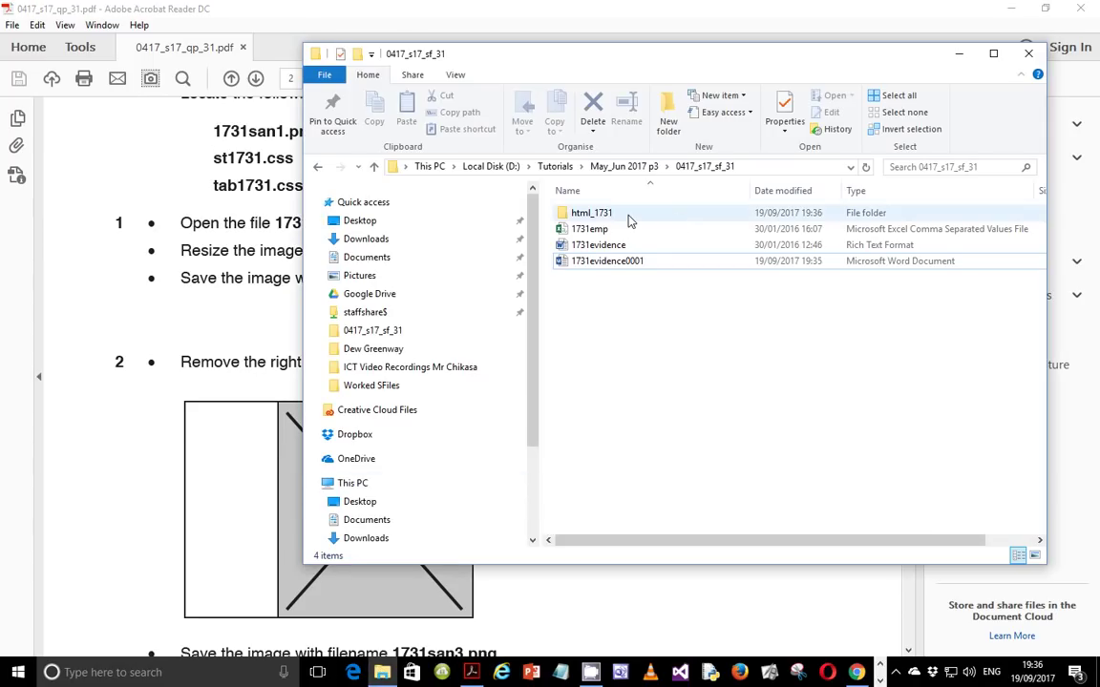
double_click(630, 221)
drag(646, 55, 516, 321)
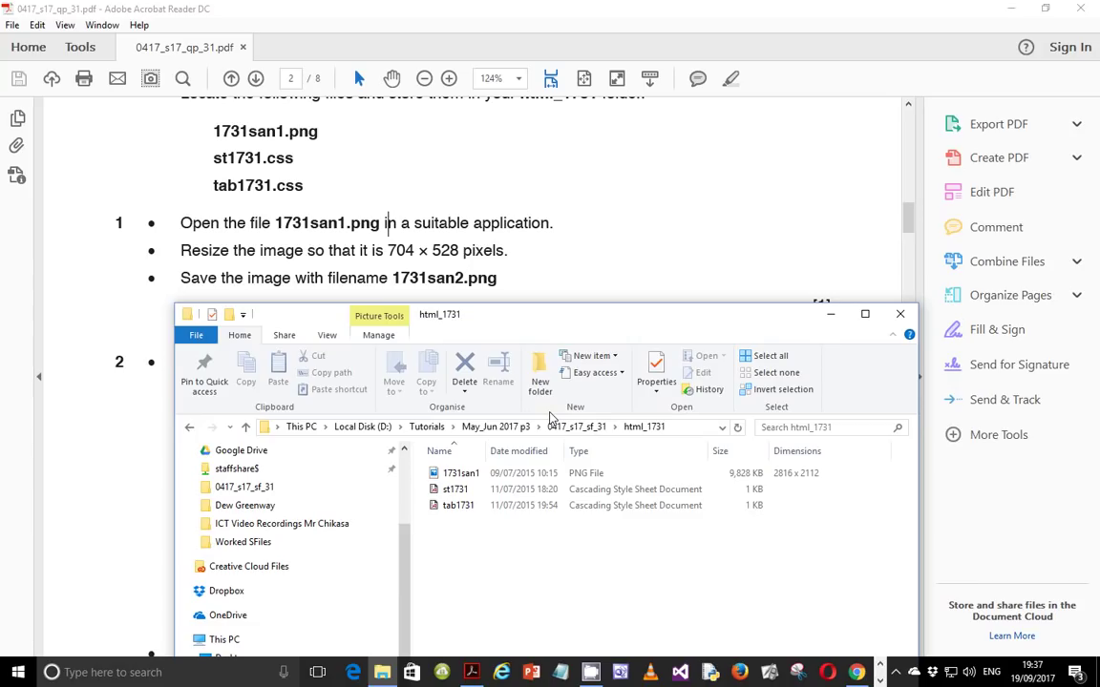
Open 1731san1 in Microsoft Office Picture Manager alongside the question's resize instruction
right_click(484, 475)
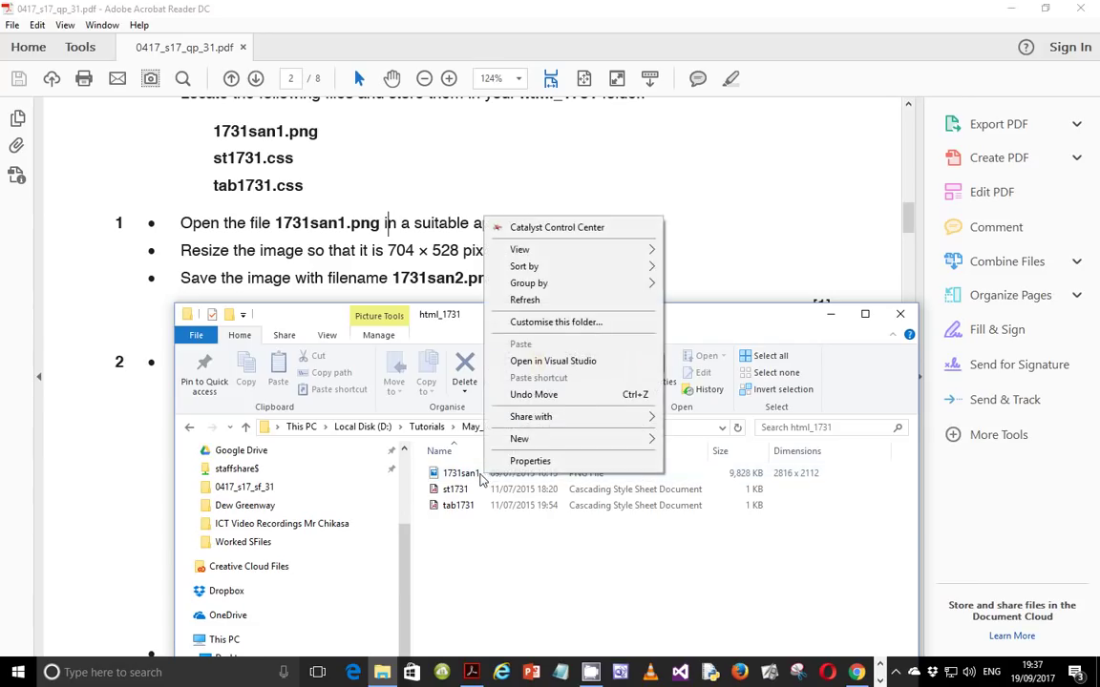
click(463, 474)
right_click(459, 472)
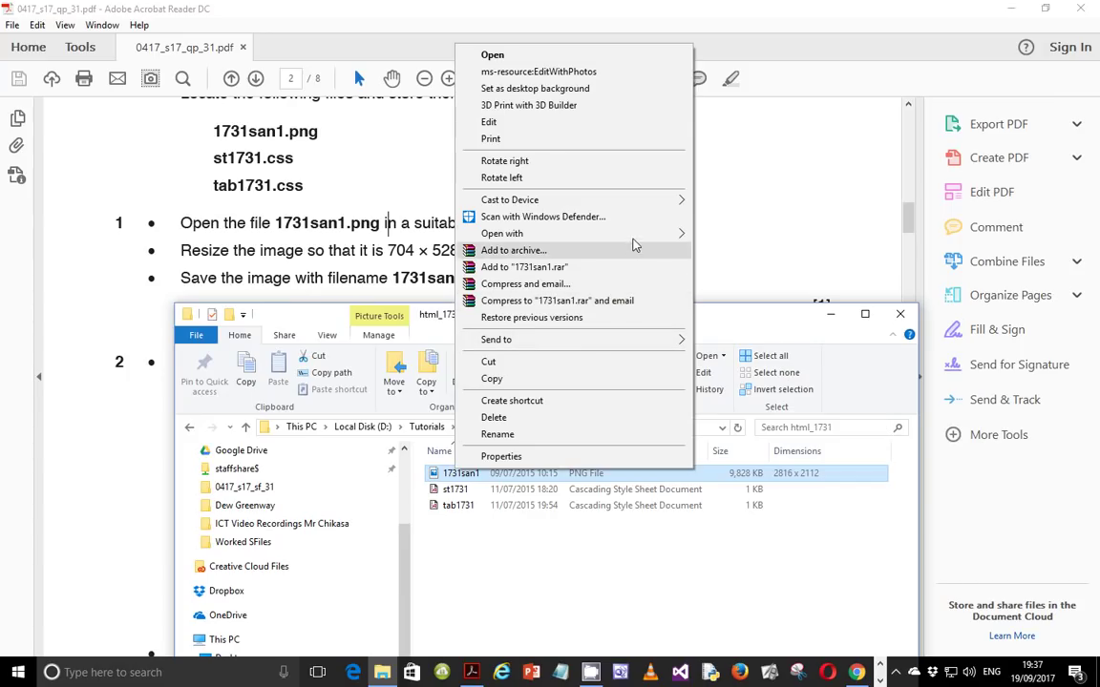
mouse_move(636, 234)
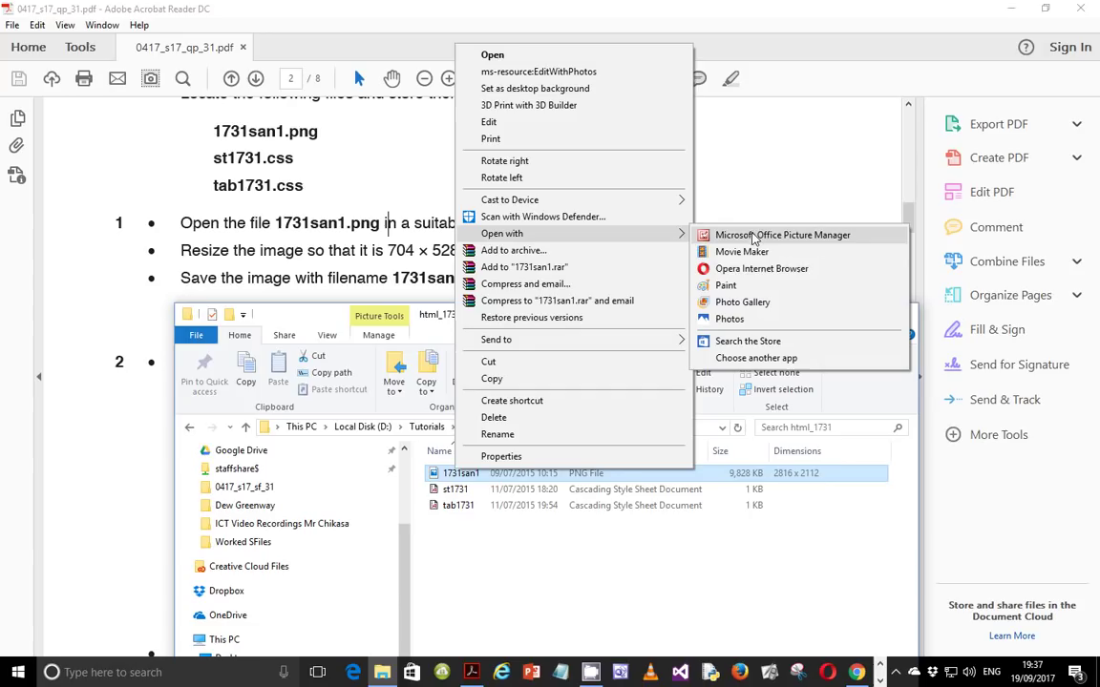
click(755, 237)
drag(269, 37, 810, 131)
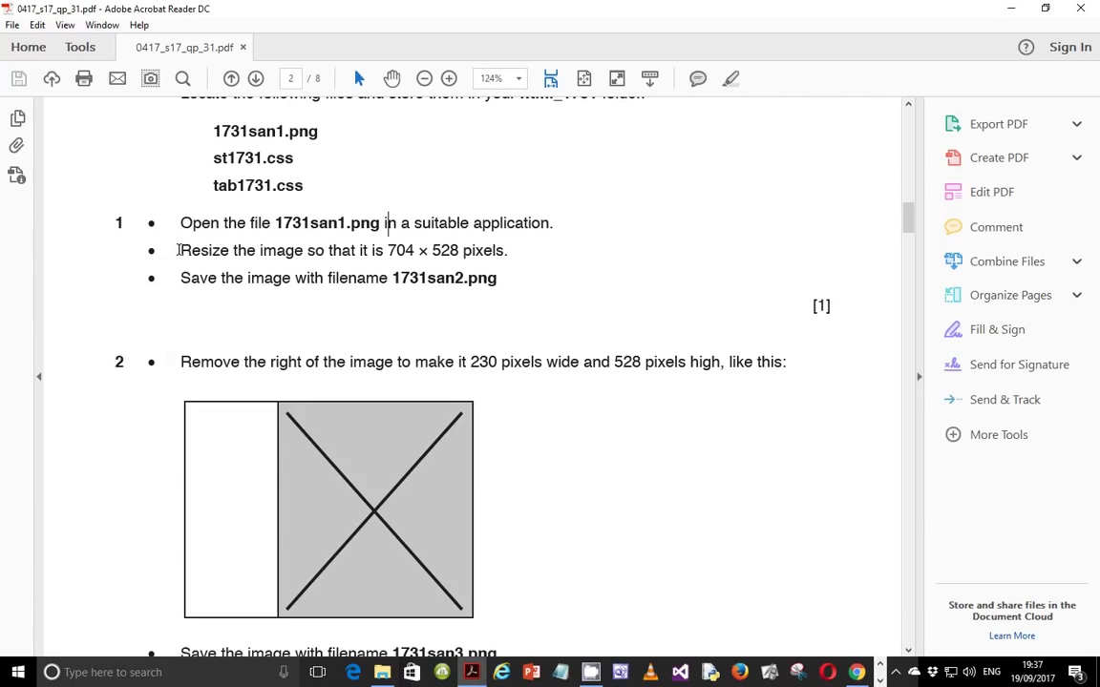
drag(178, 250, 486, 253)
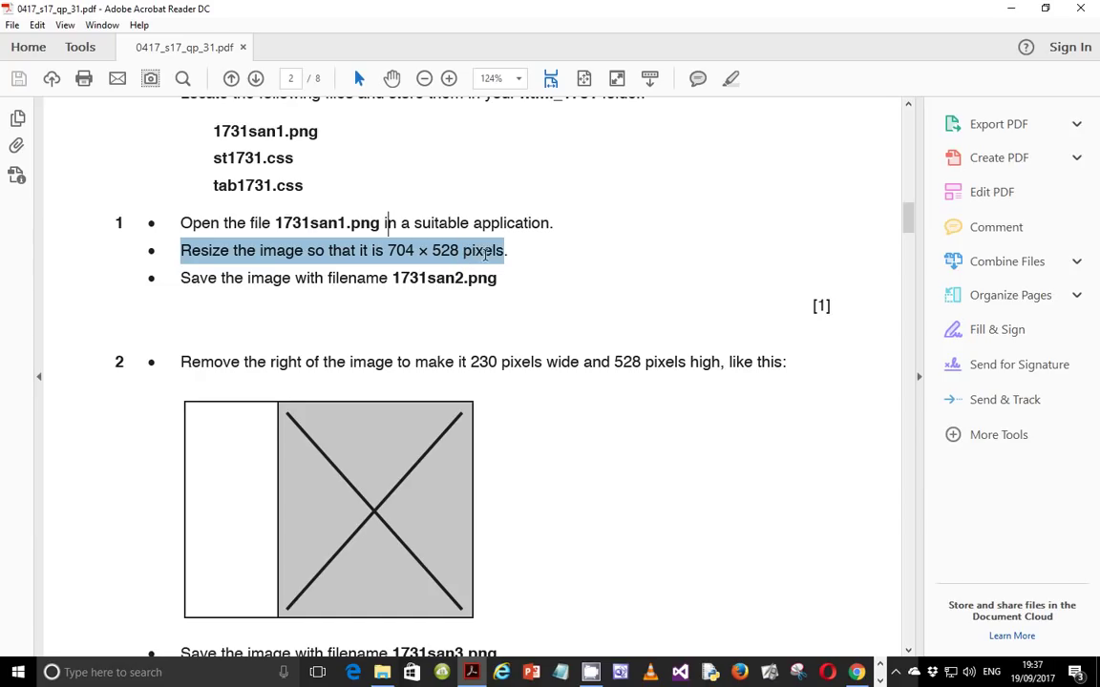
Highlight the required 704 × 528 size and the save-as-1731san2.png instruction in the PDF
click(389, 251)
drag(388, 250, 415, 248)
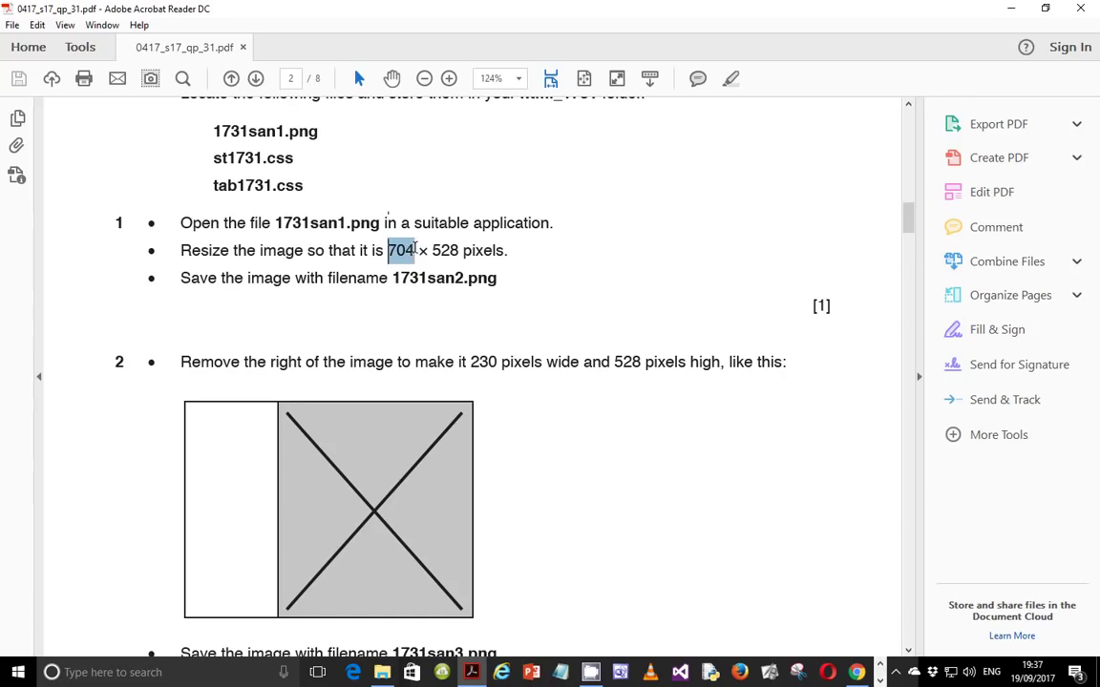
drag(431, 250, 460, 251)
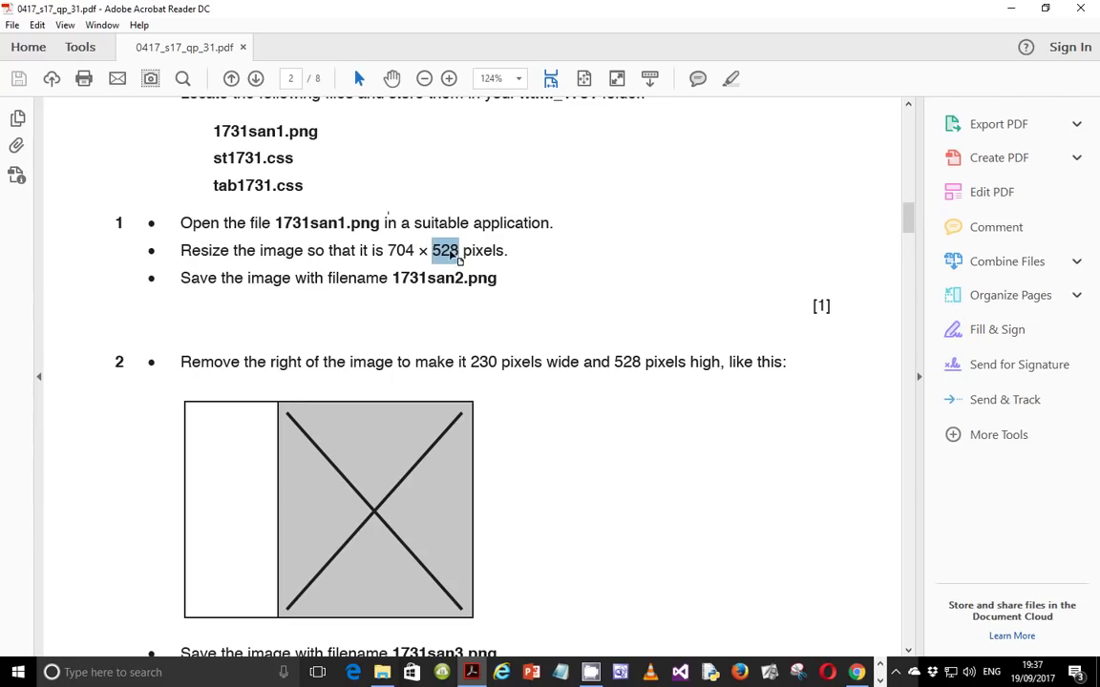
drag(388, 250, 416, 250)
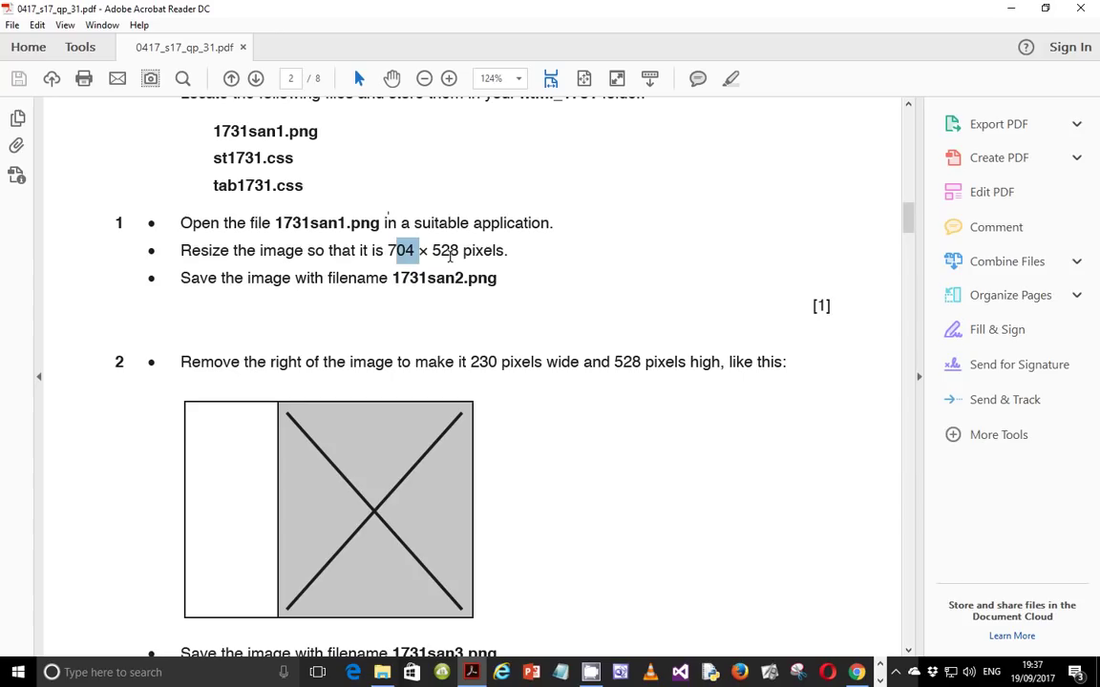
drag(433, 251, 462, 251)
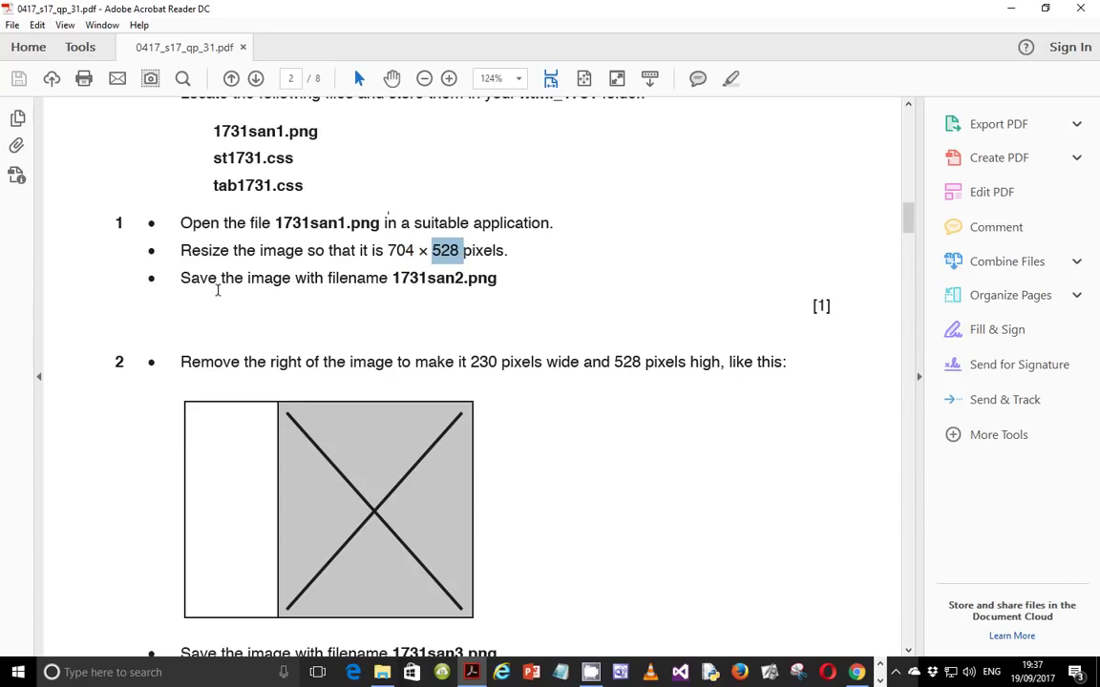
double_click(151, 278)
drag(419, 265, 474, 277)
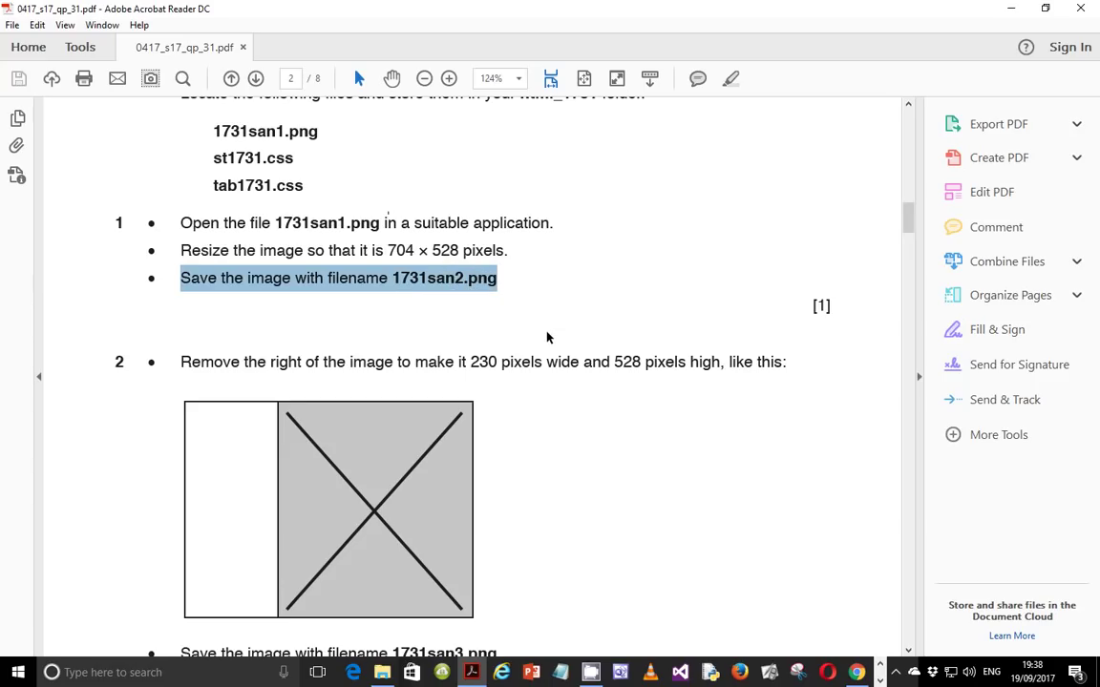
click(390, 250)
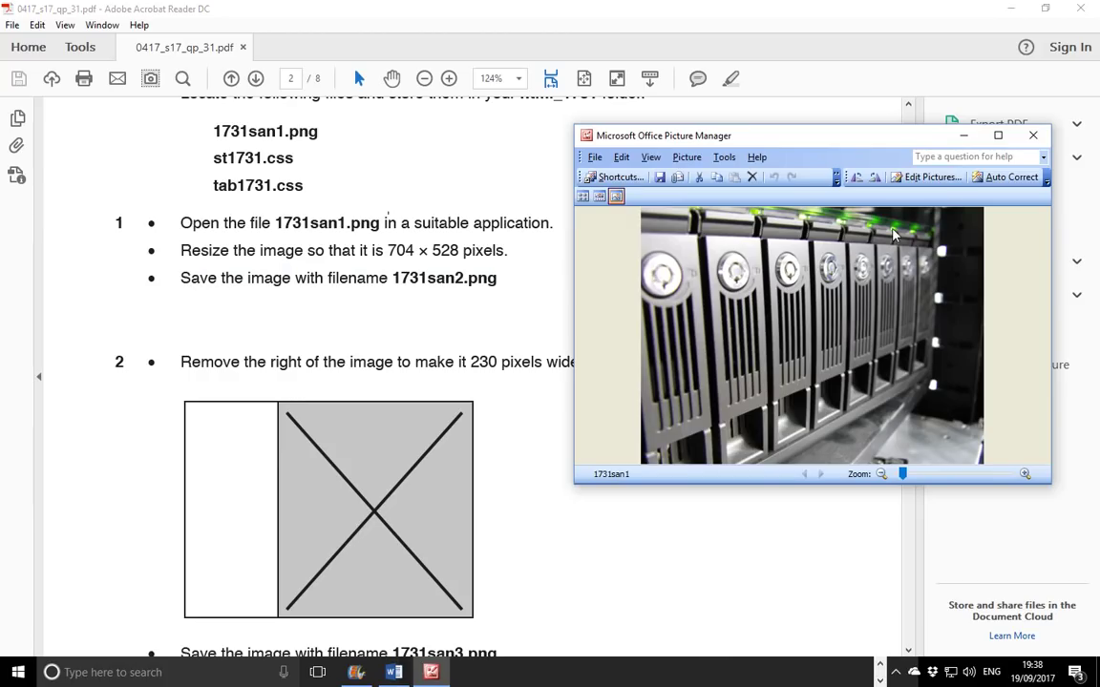
Maximize Picture Manager and show the Edit Pictures task pane for 1731san1
click(998, 136)
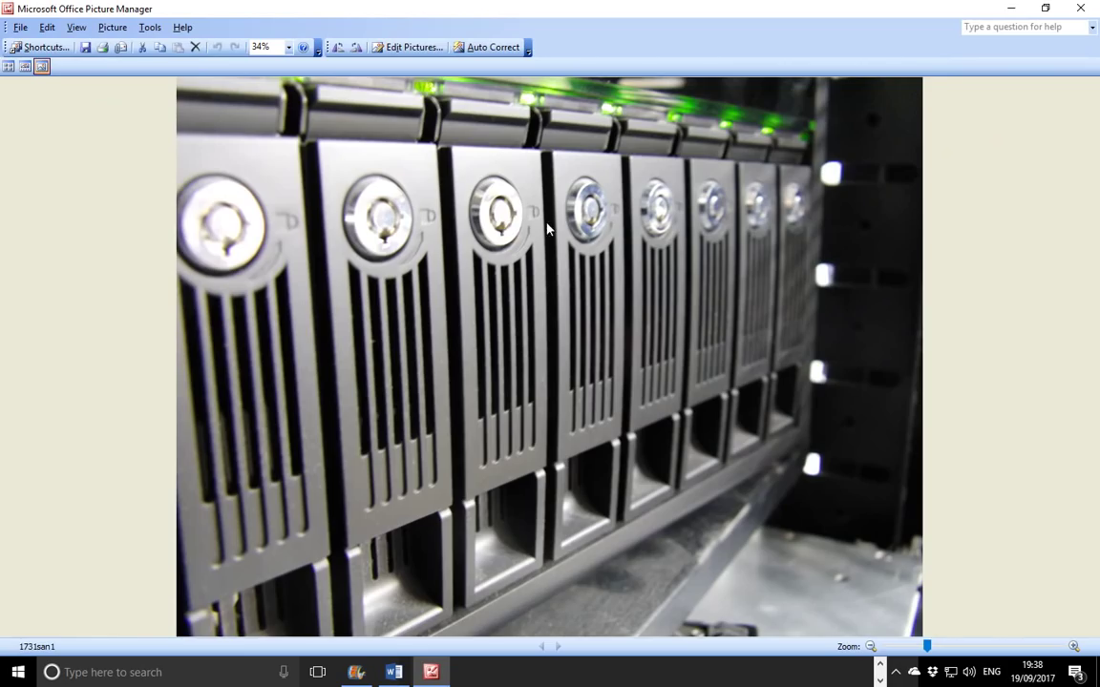
click(387, 46)
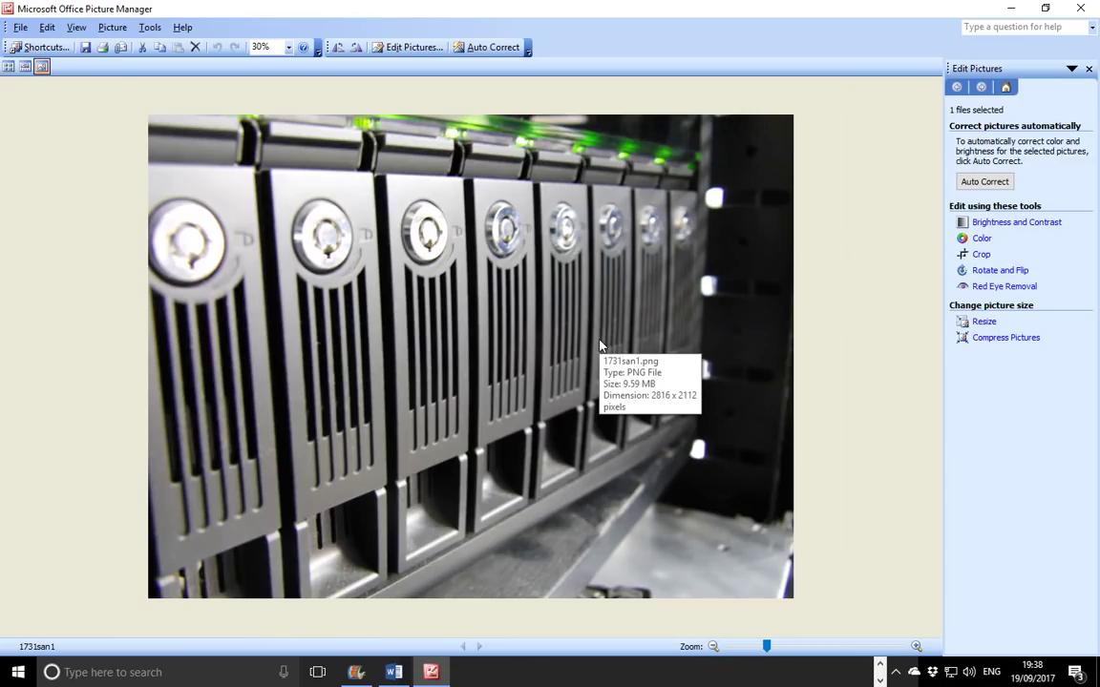
key(Print)
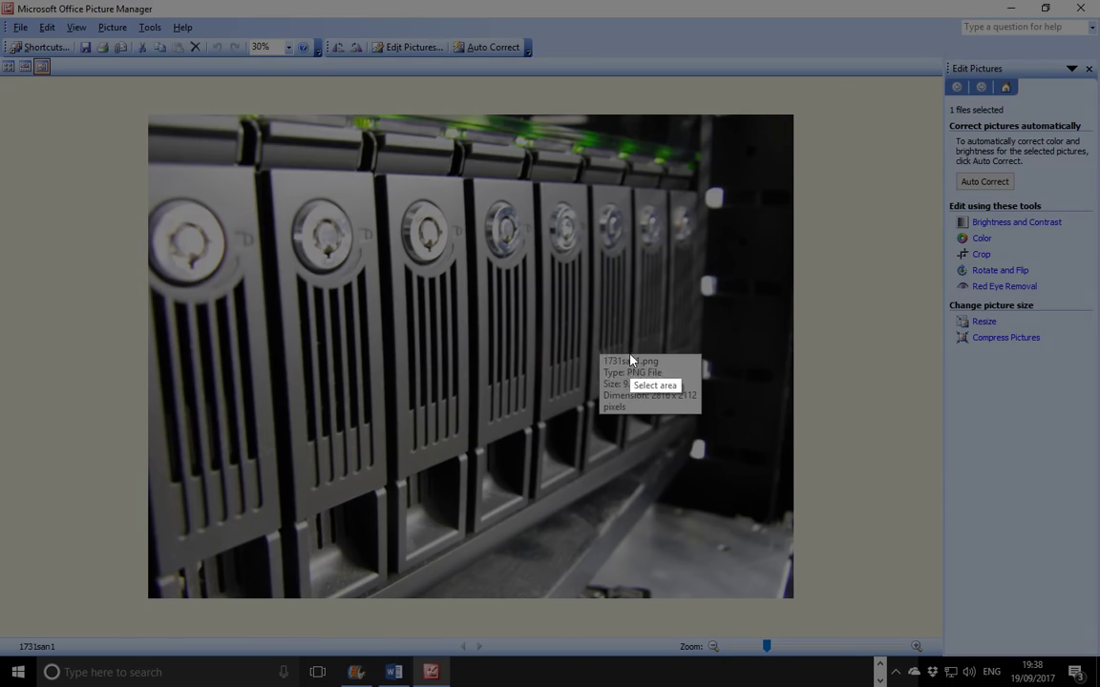
drag(596, 348, 715, 437)
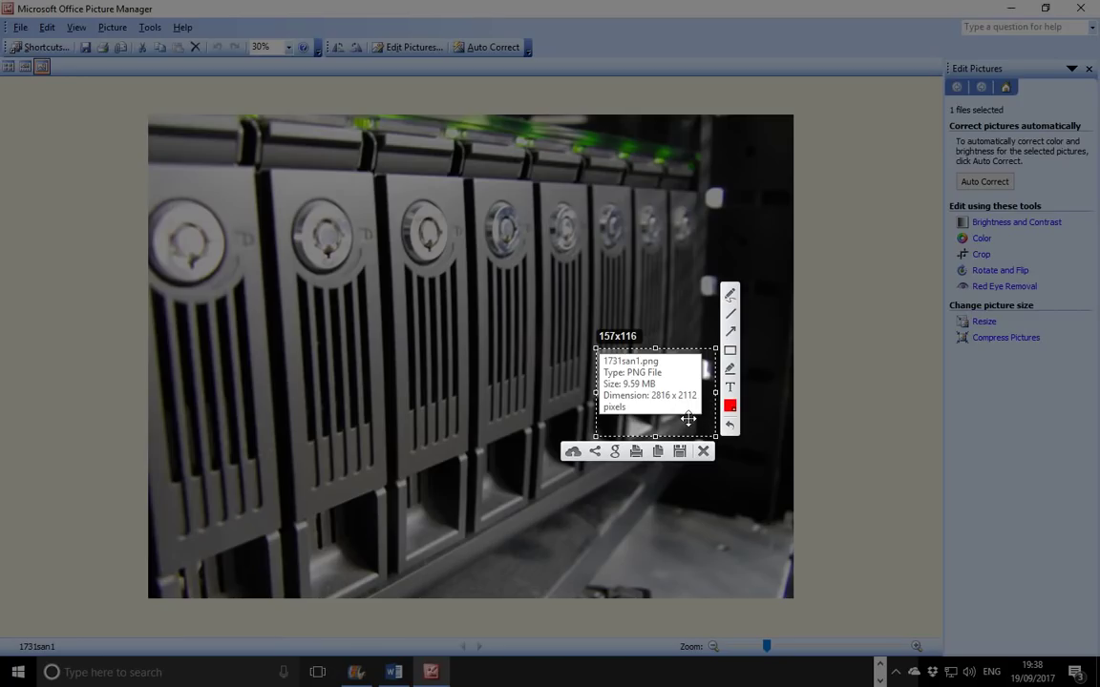
click(704, 451)
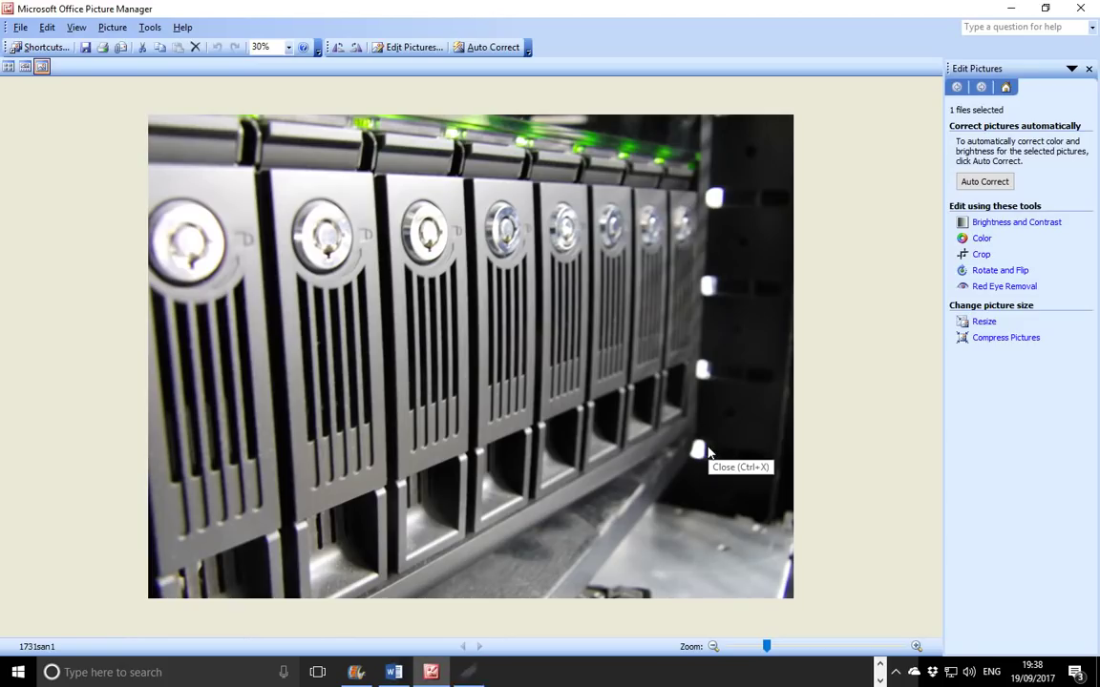
Resize 1731san1 with a custom width 704 and height 528 pixels
click(985, 323)
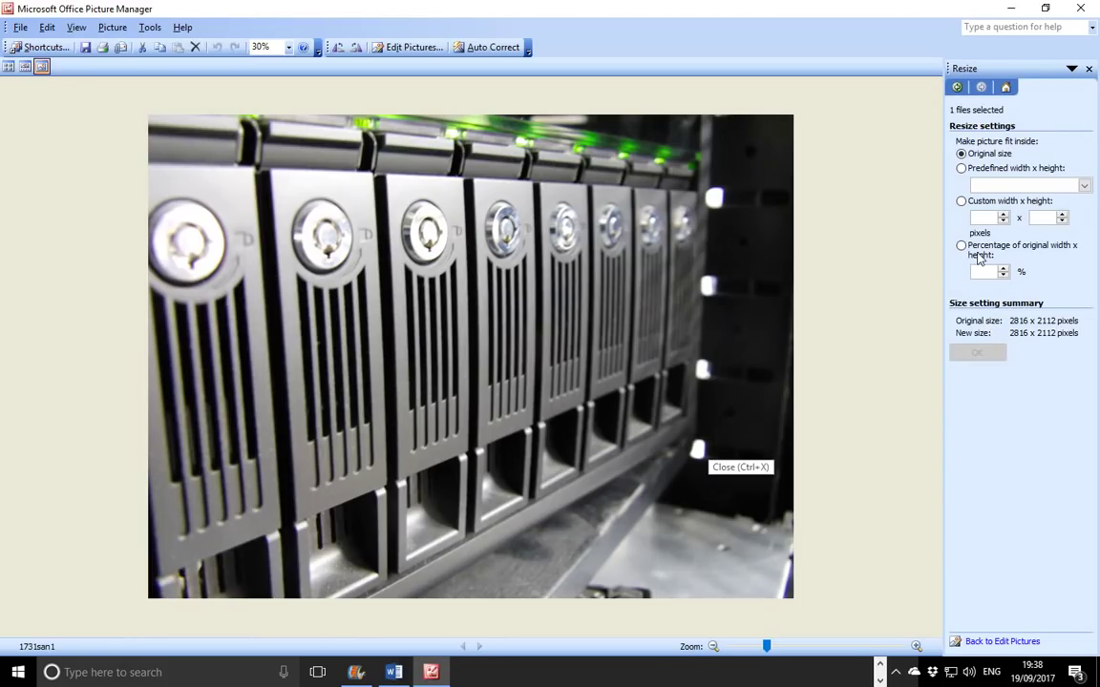
click(988, 218)
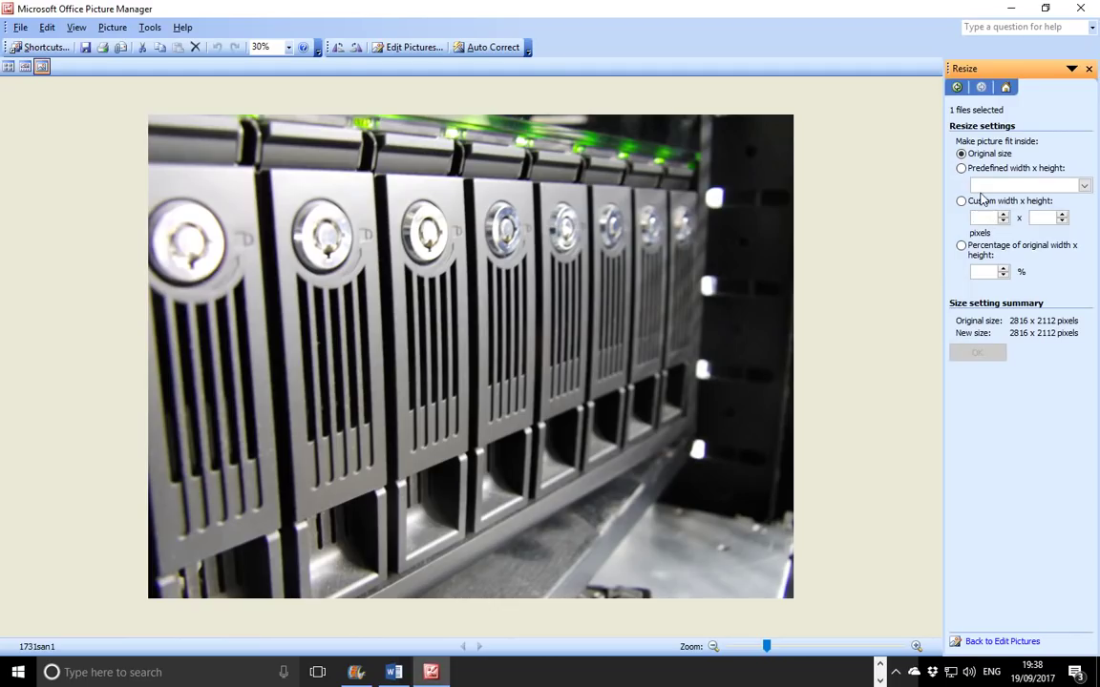
text(7)
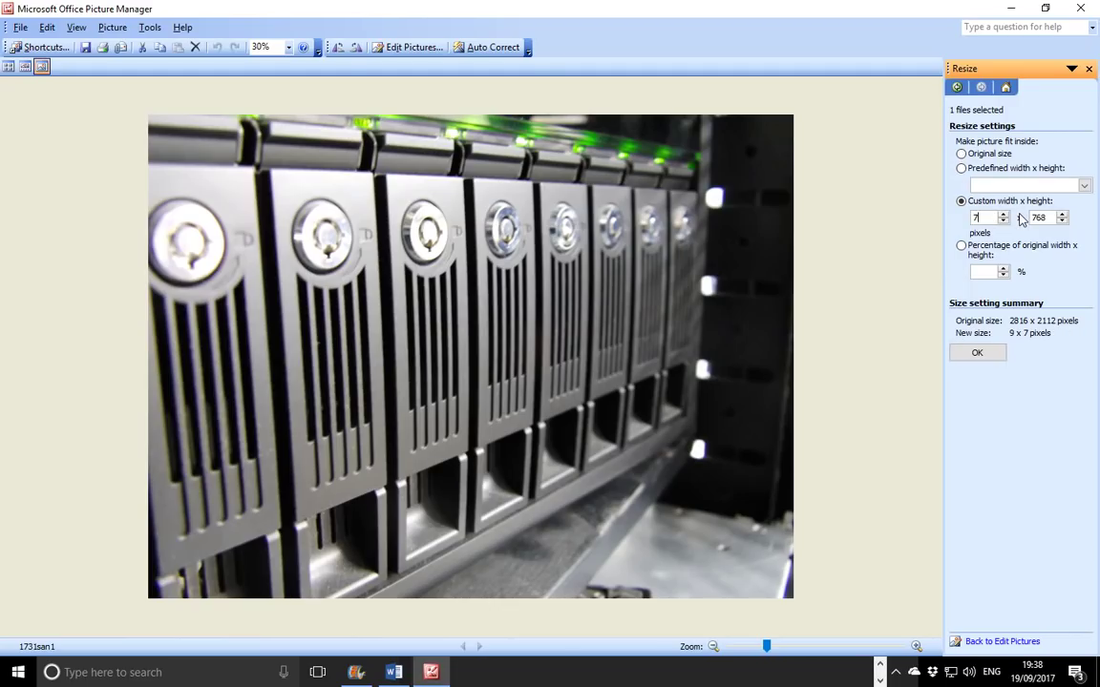
text(68)
double_click(1042, 219)
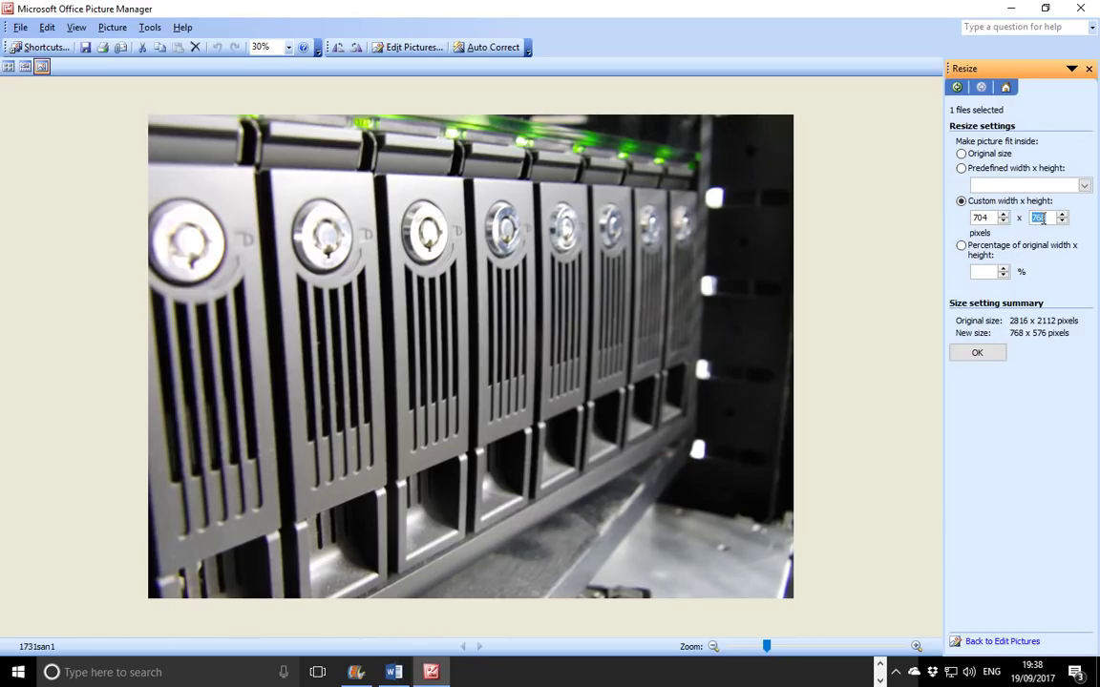
text(2)
key(BackSpace)
text(528)
click(984, 352)
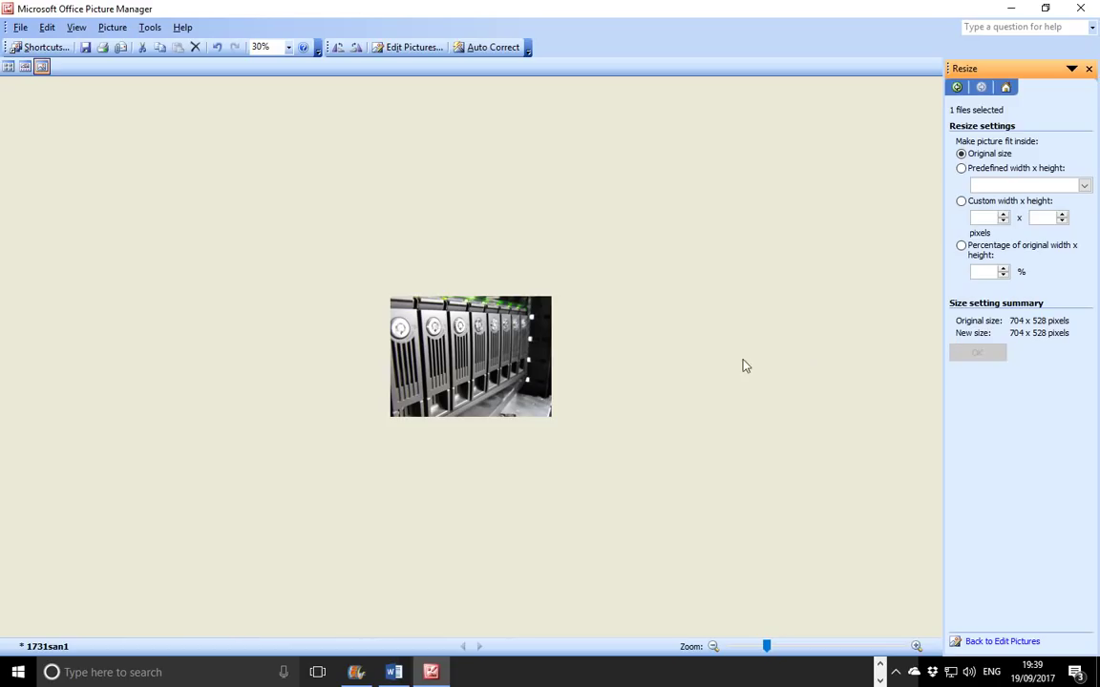
Save the resized picture as 1731san2.png in the html_1731 folder
scroll(714, 363, up, 1)
scroll(714, 363, up, 1)
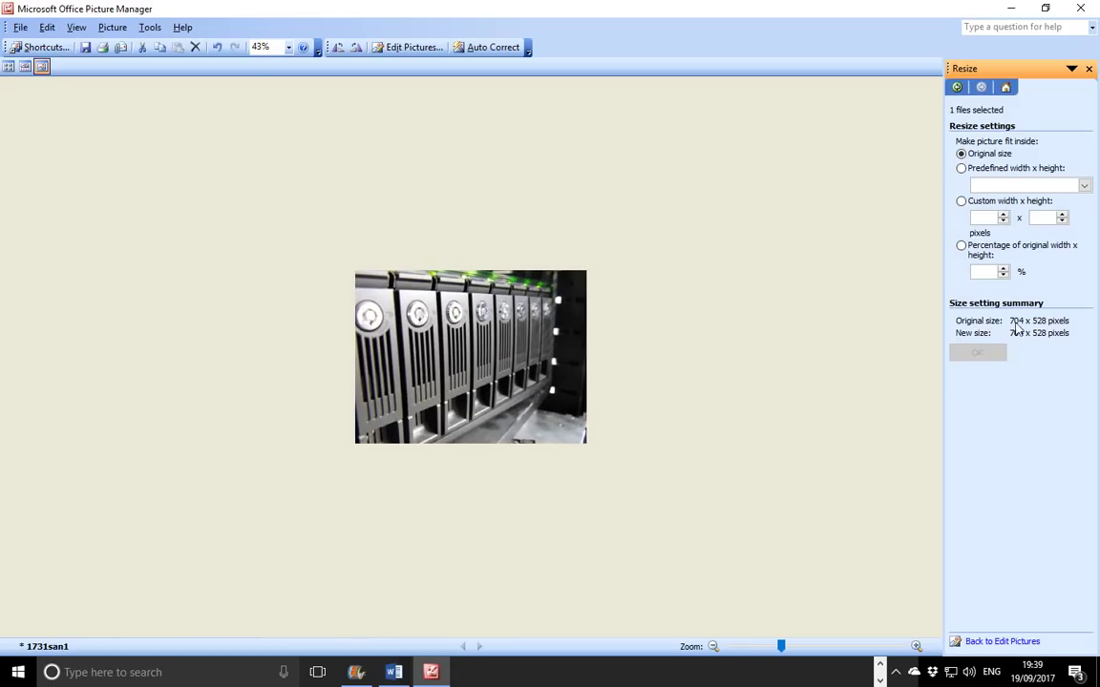
click(20, 26)
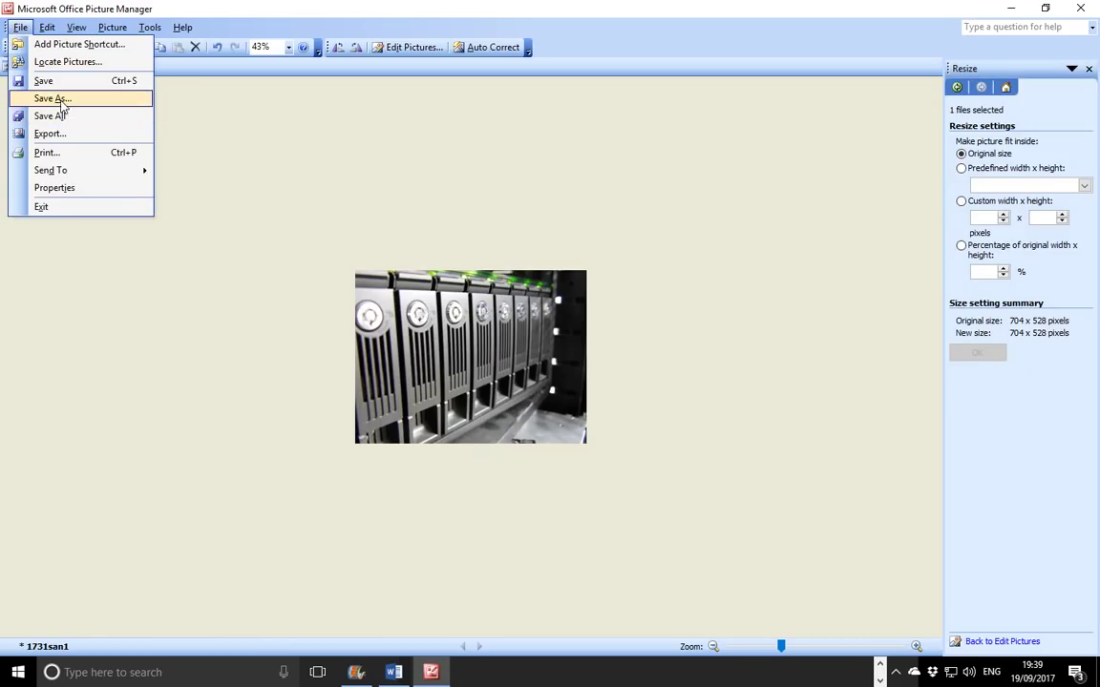
click(53, 99)
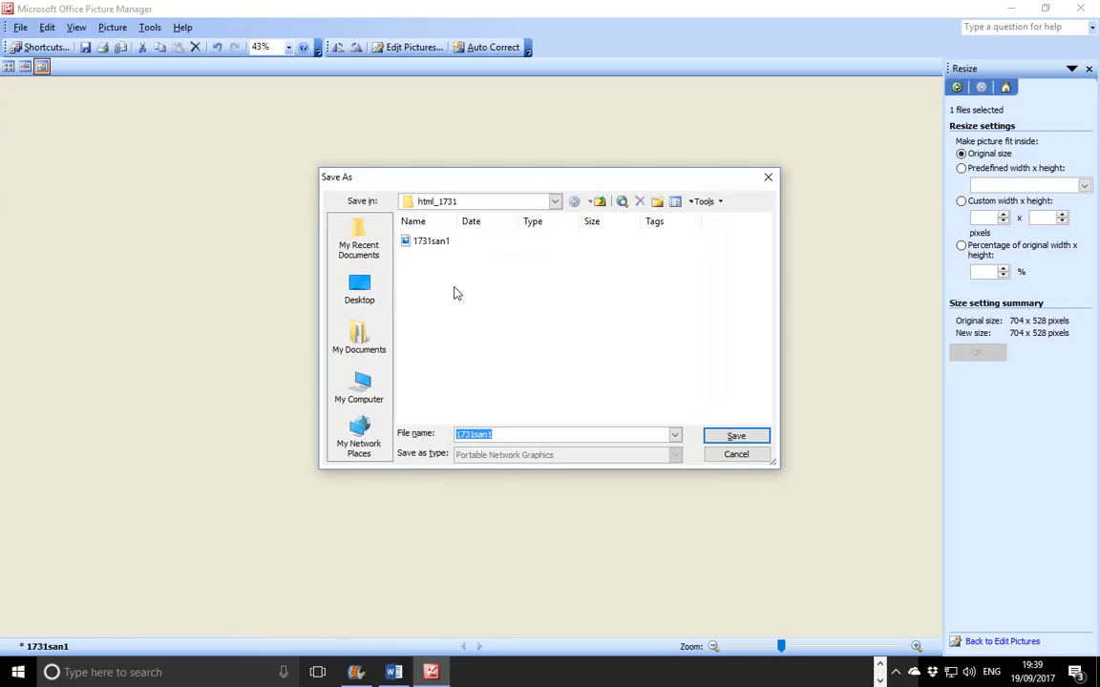
click(502, 434)
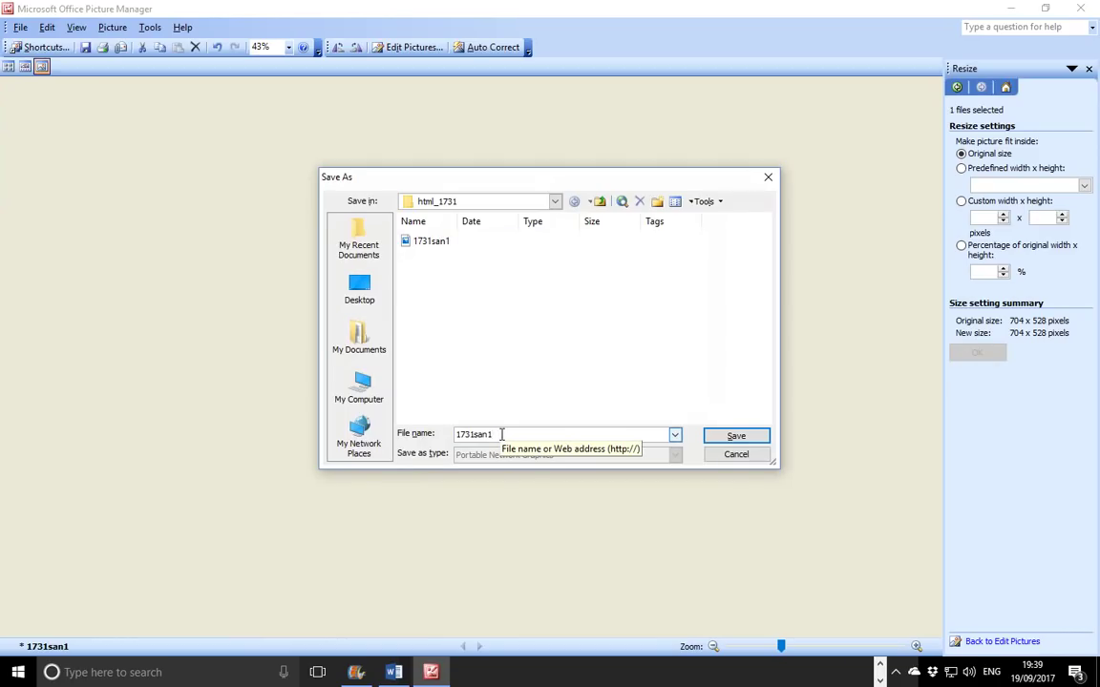
key(BackSpace)
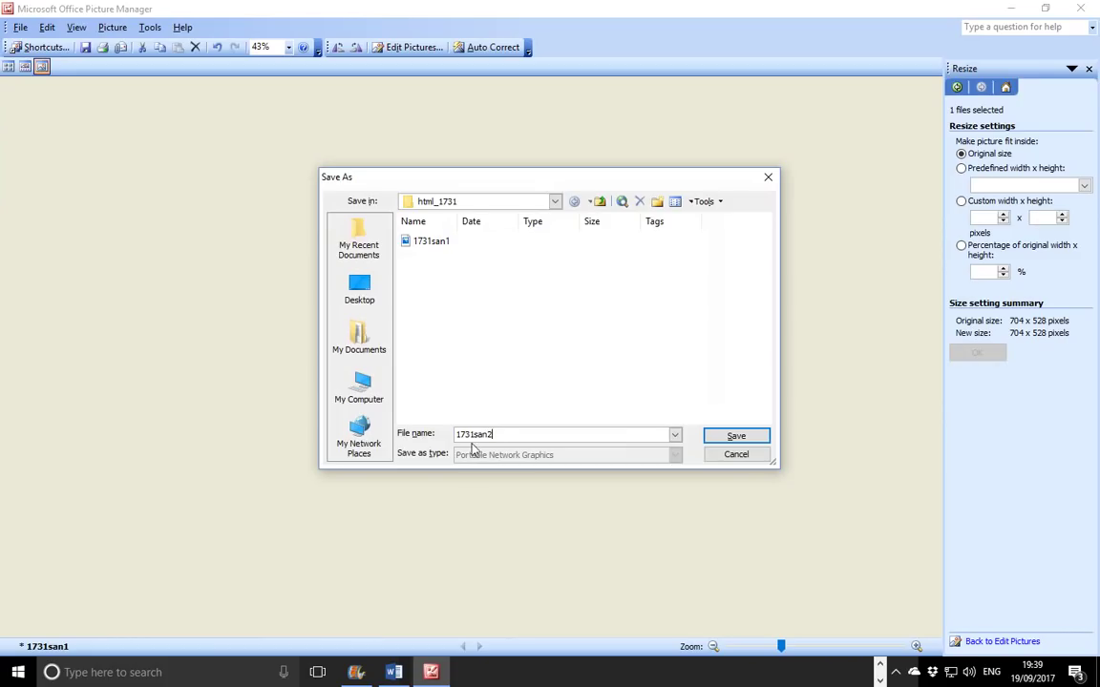
click(722, 440)
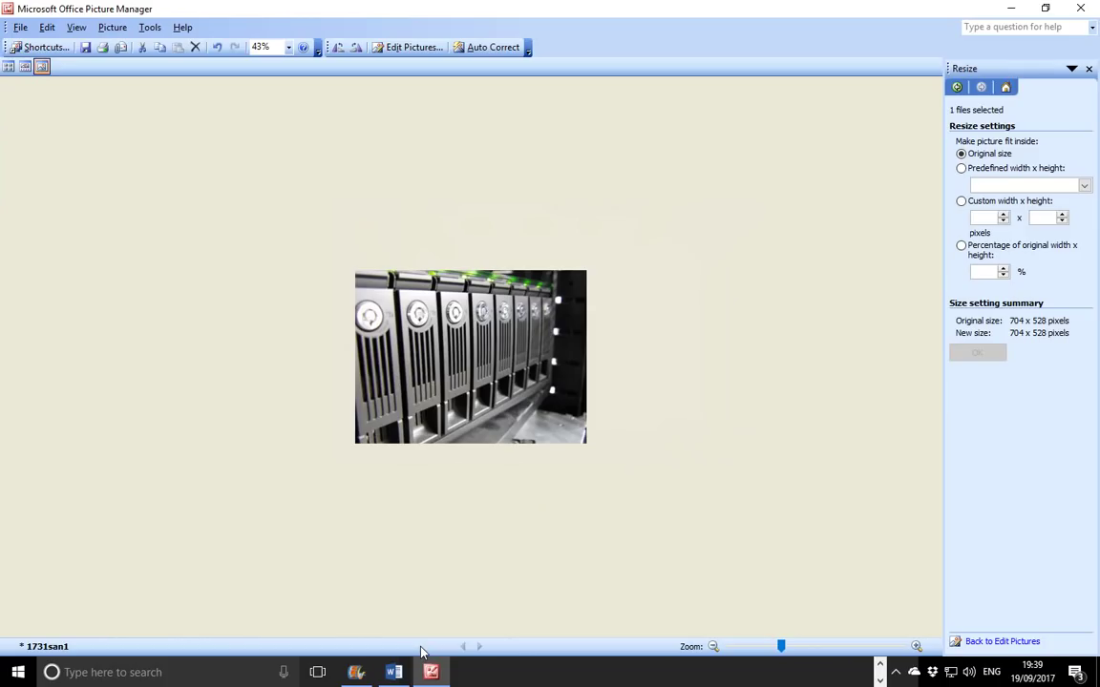
Look up task 2's required 230-pixel width in the PDF, then return to Picture Manager
click(394, 672)
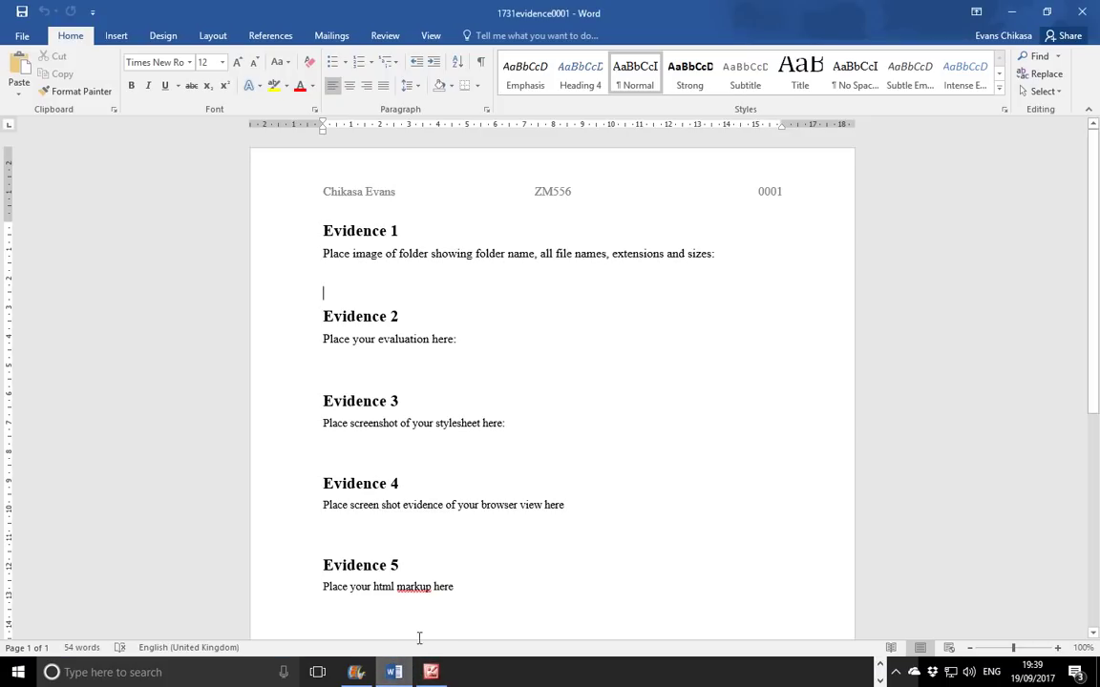
click(430, 672)
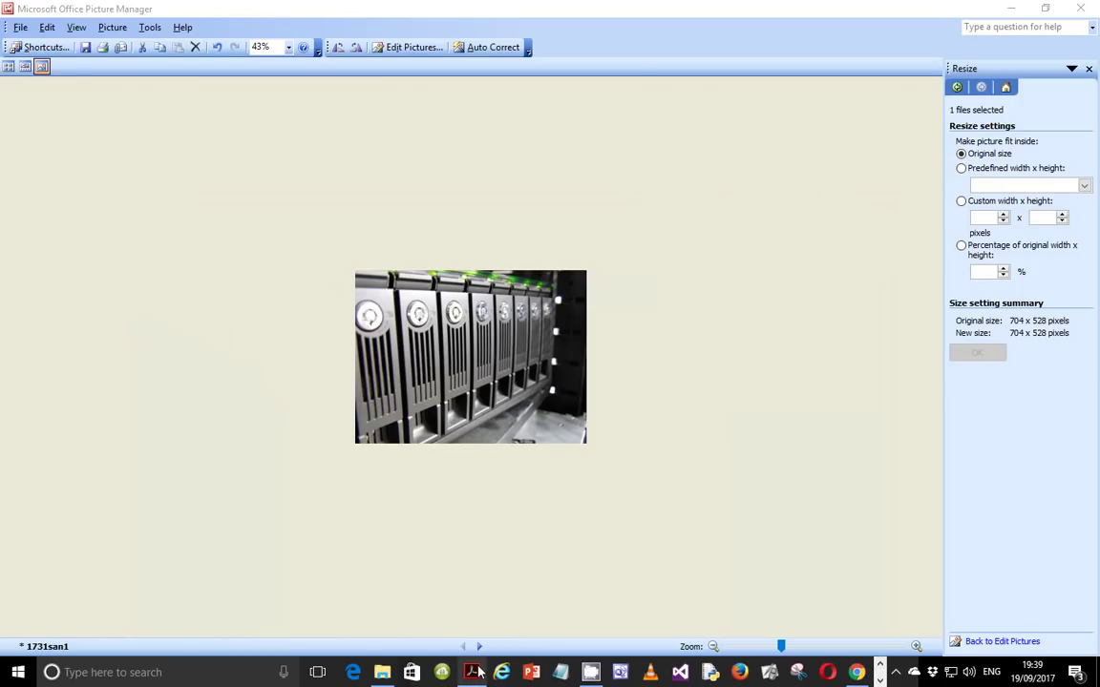
click(473, 673)
click(398, 250)
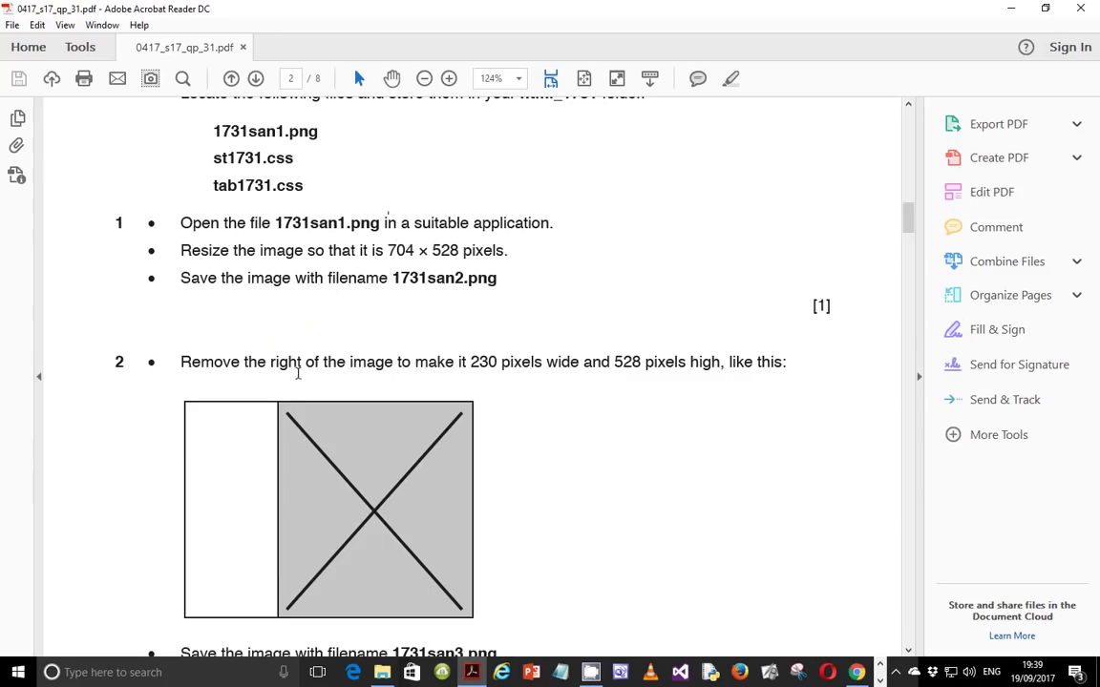
scroll(216, 349, down, 1)
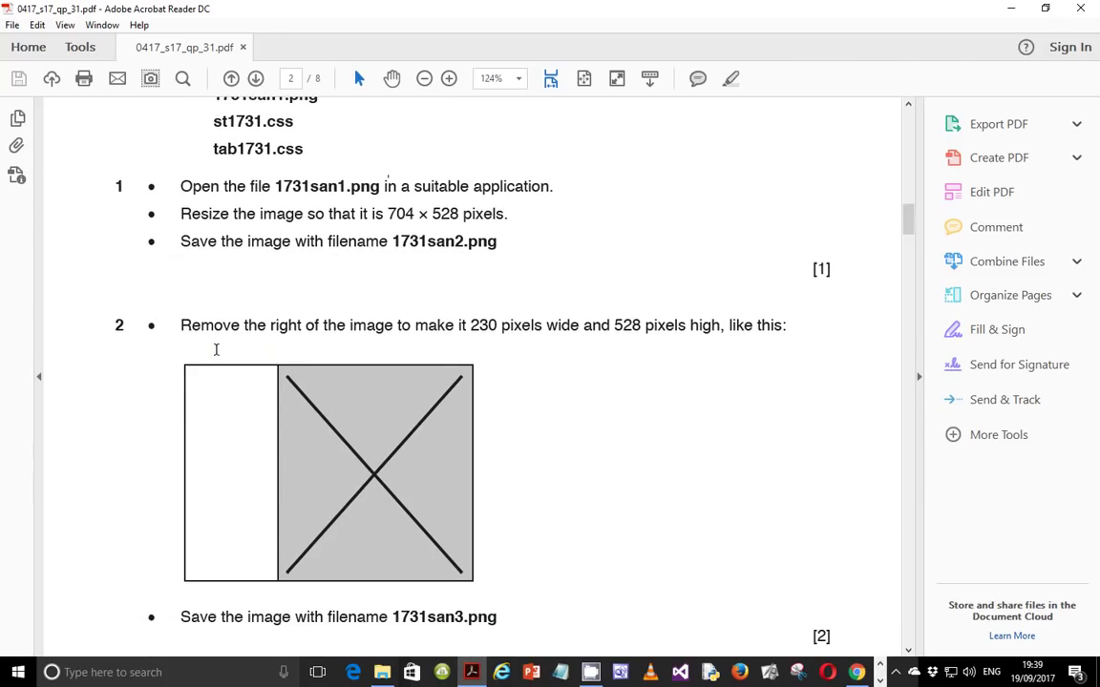
scroll(216, 350, down, 1)
drag(180, 288, 363, 291)
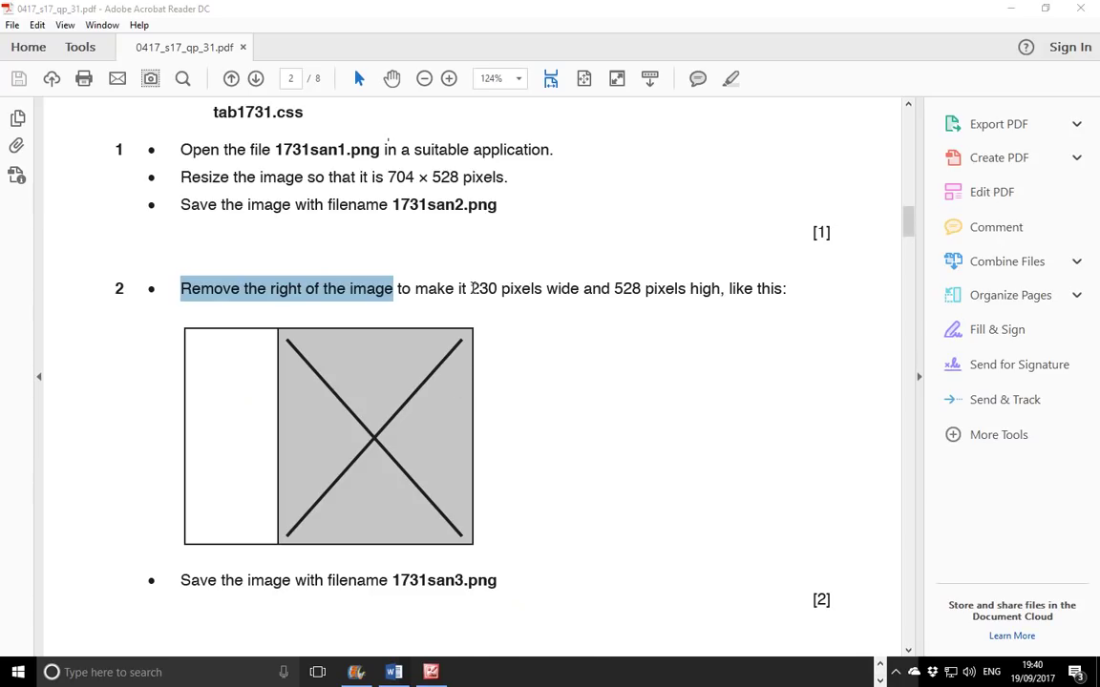
double_click(476, 287)
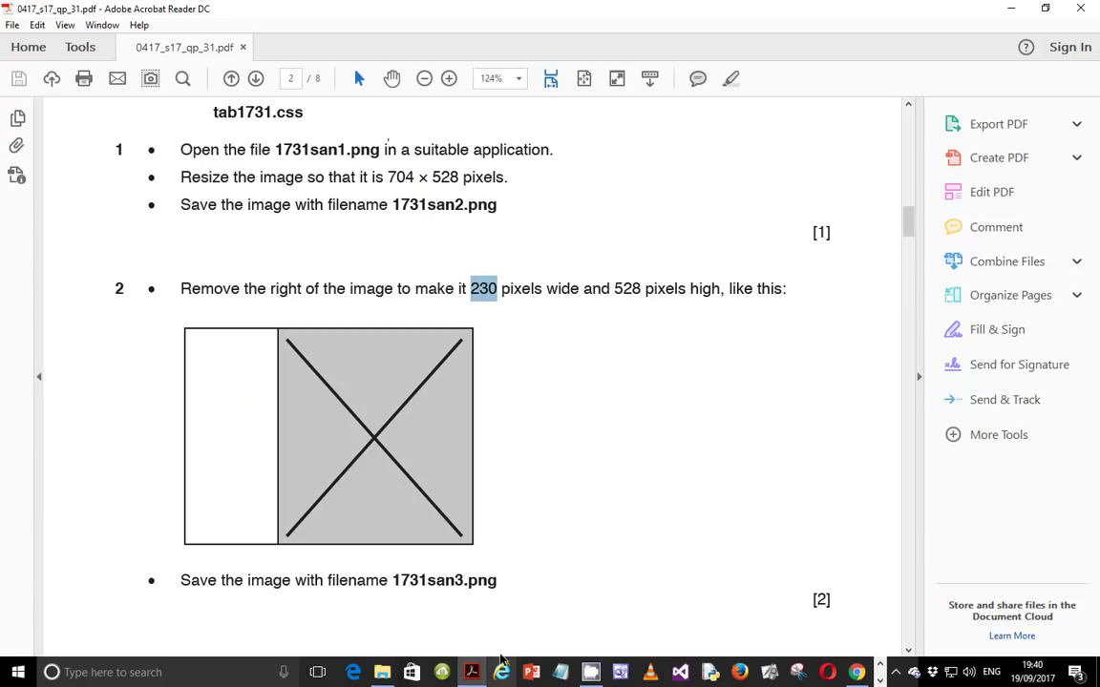
mouse_move(480, 674)
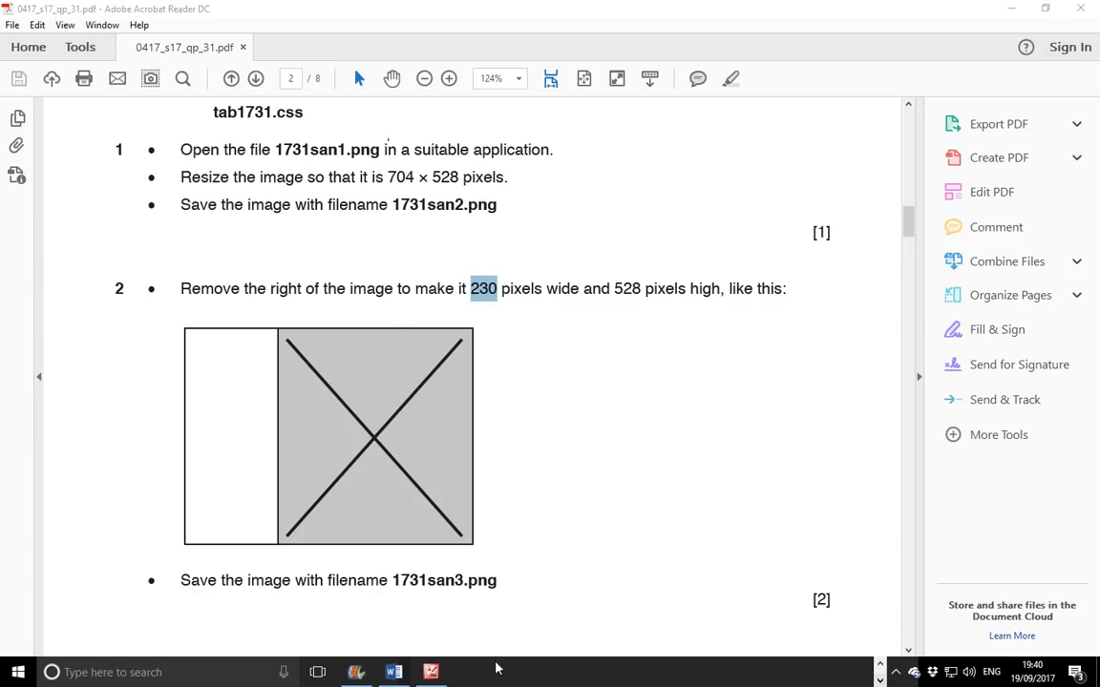
click(431, 670)
Open the Crop settings for the 704 × 528 picture, rechecking the task in the PDF
click(984, 218)
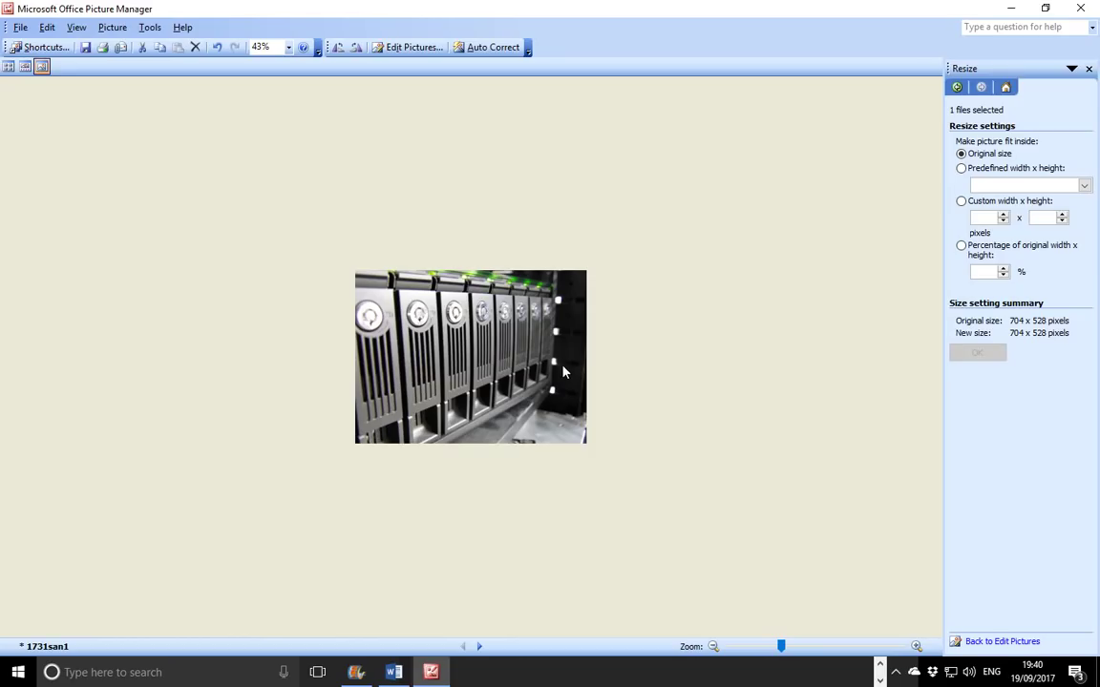
click(405, 45)
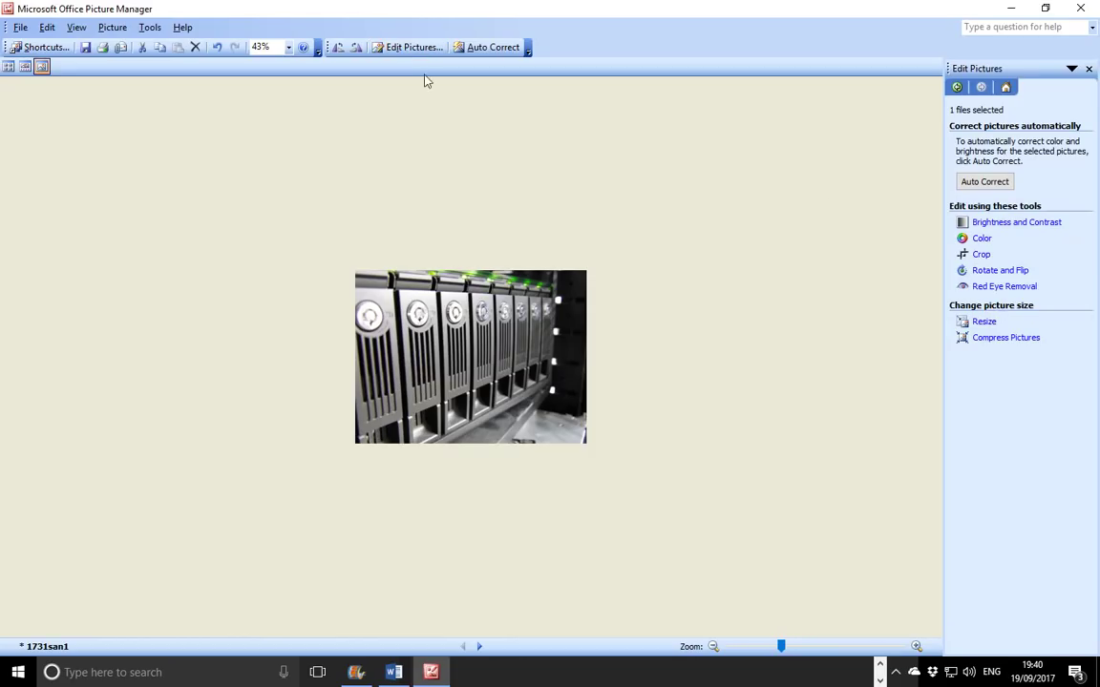
click(981, 255)
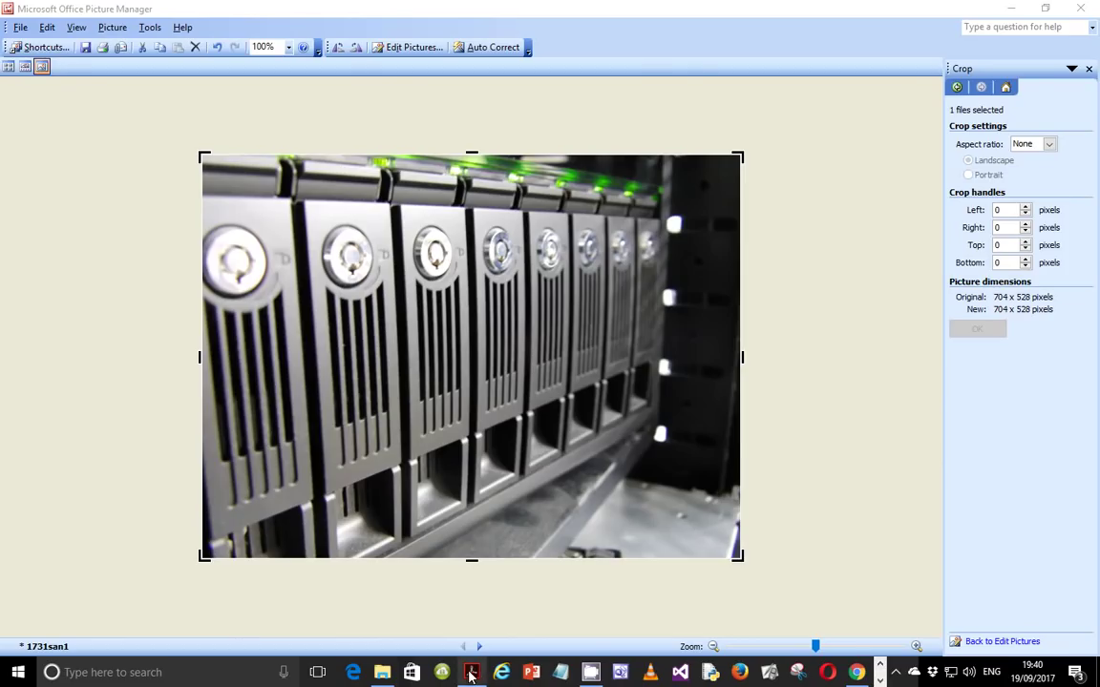
click(471, 672)
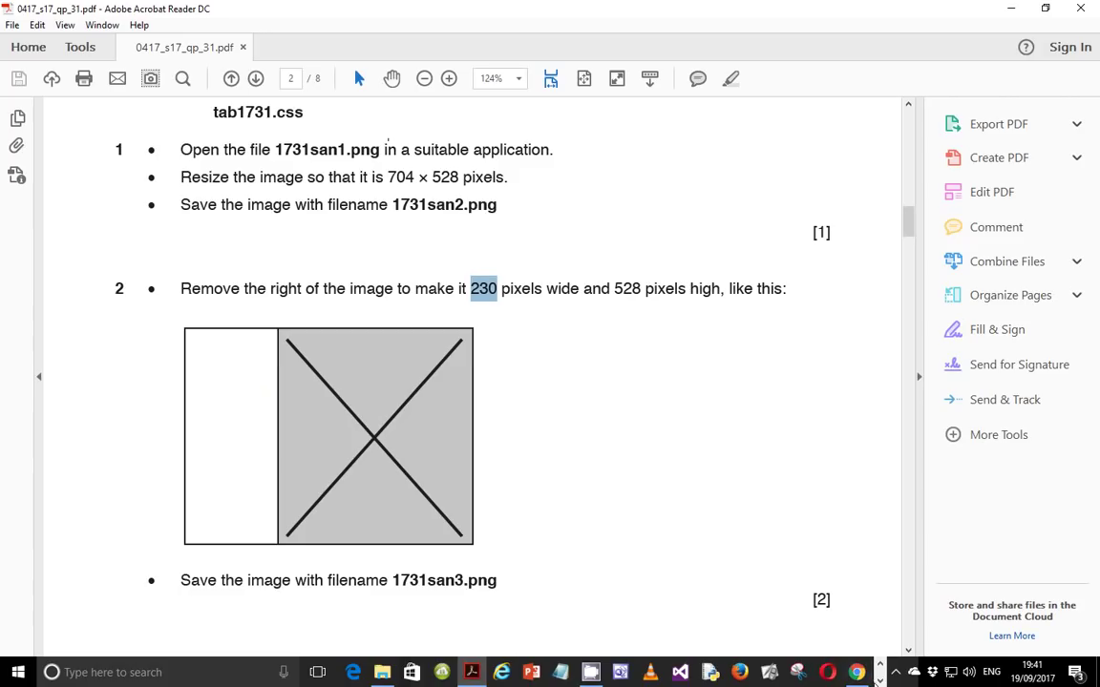
click(359, 672)
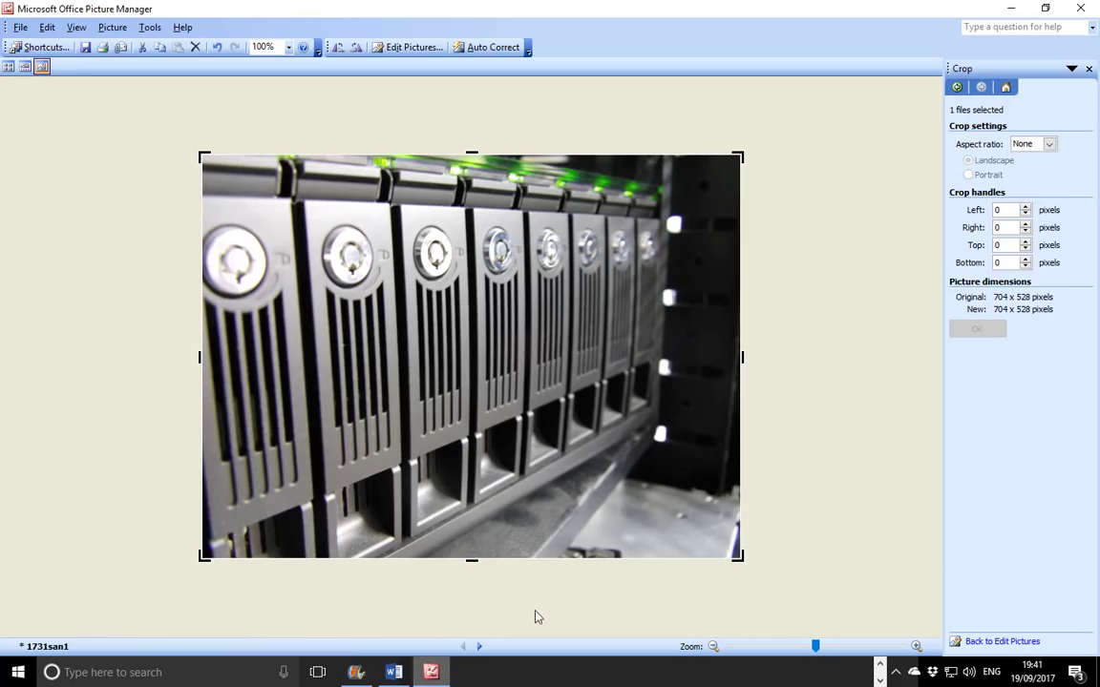
click(1013, 226)
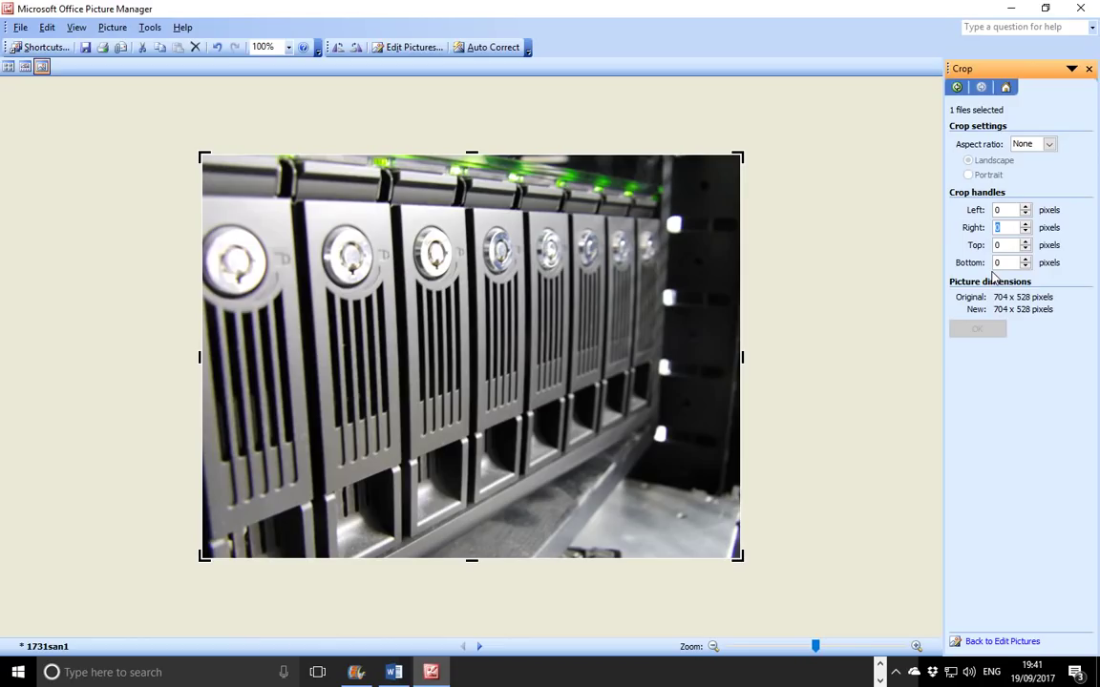
Crop 474 pixels off the right side, leaving the picture 230 × 528
text(5)
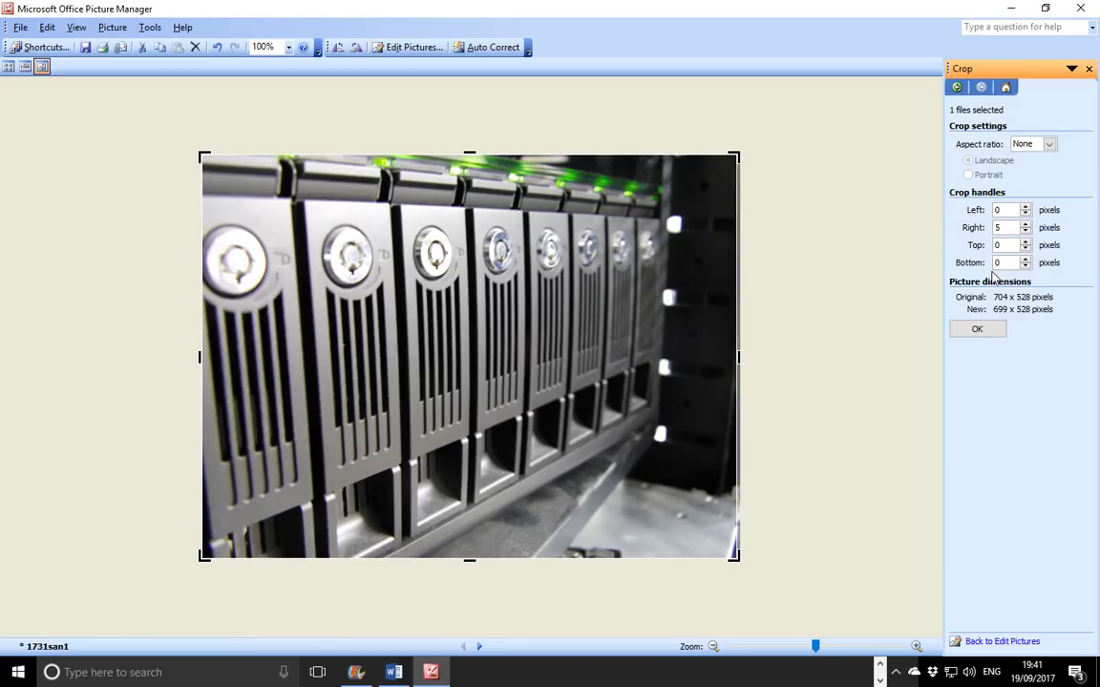
text(00)
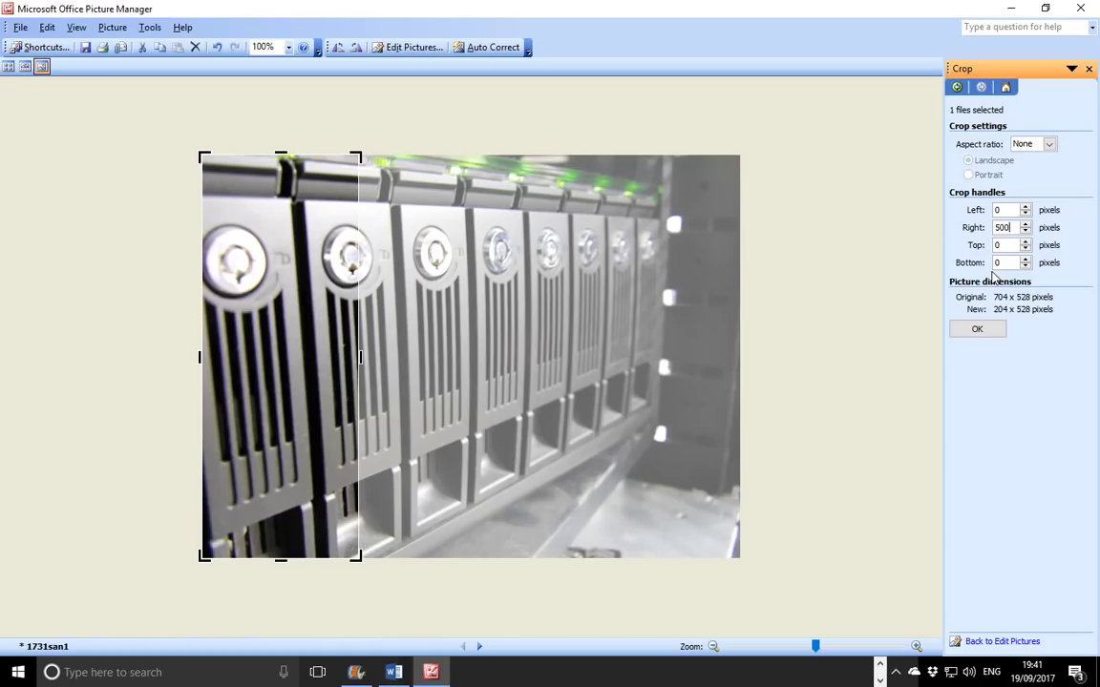
key(BackSpace)
key(BackSpace)
key(BackSpace)
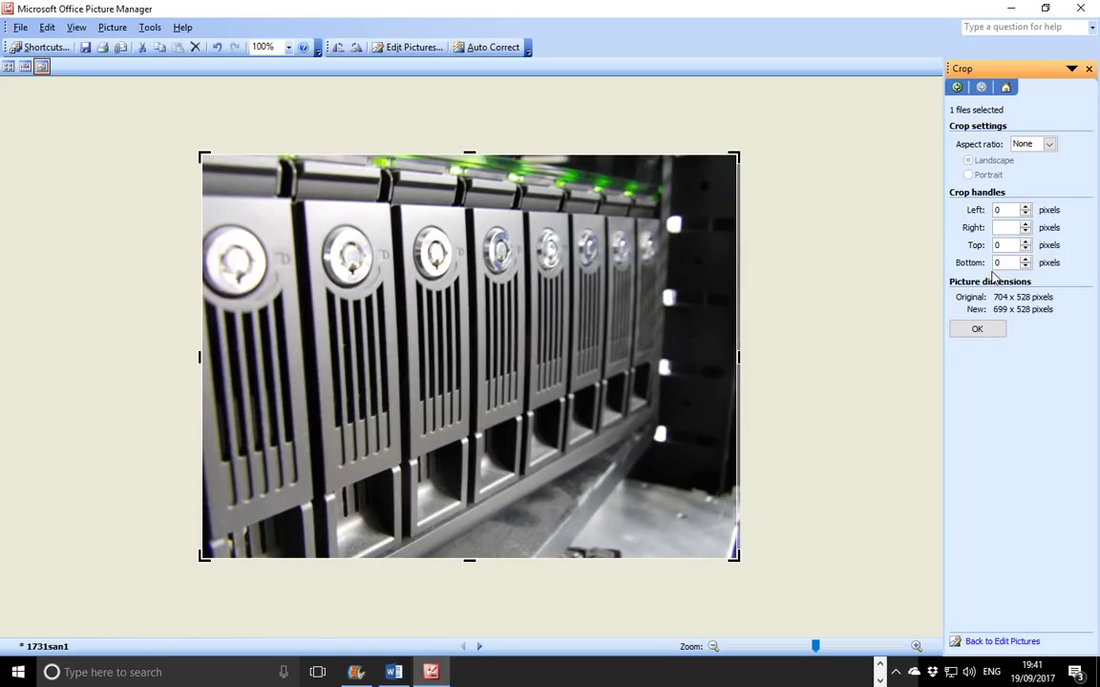
text(474)
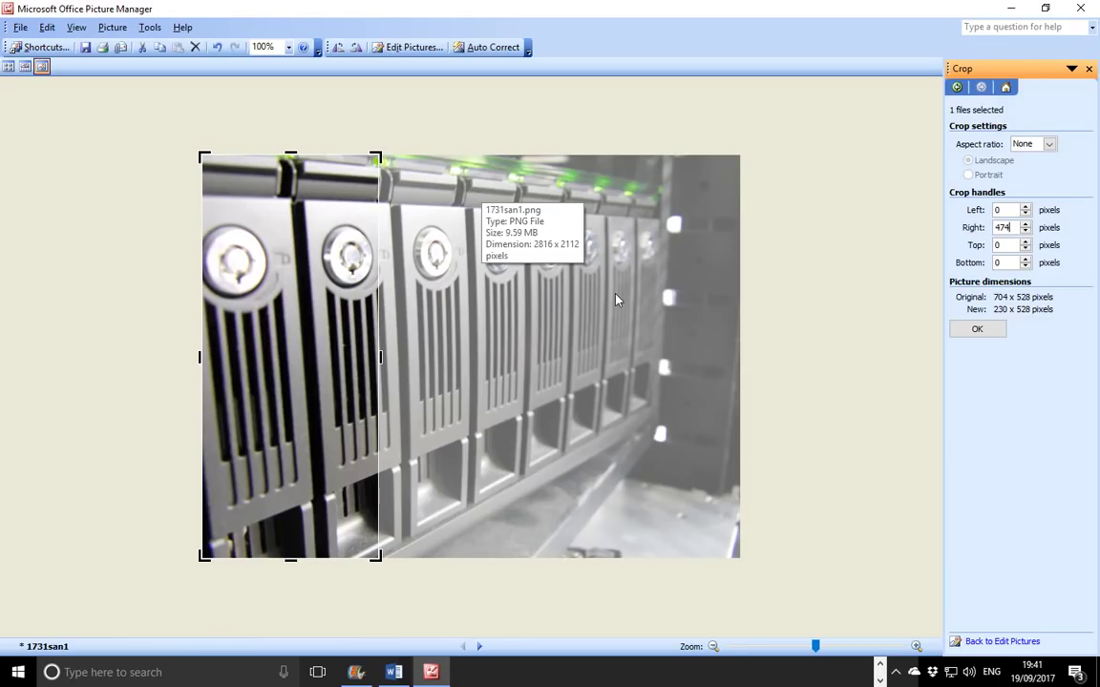
key(Print)
mouse_move(379, 154)
mouse_down()
mouse_move(739, 501)
mouse_move(766, 553)
mouse_move(742, 563)
mouse_up()
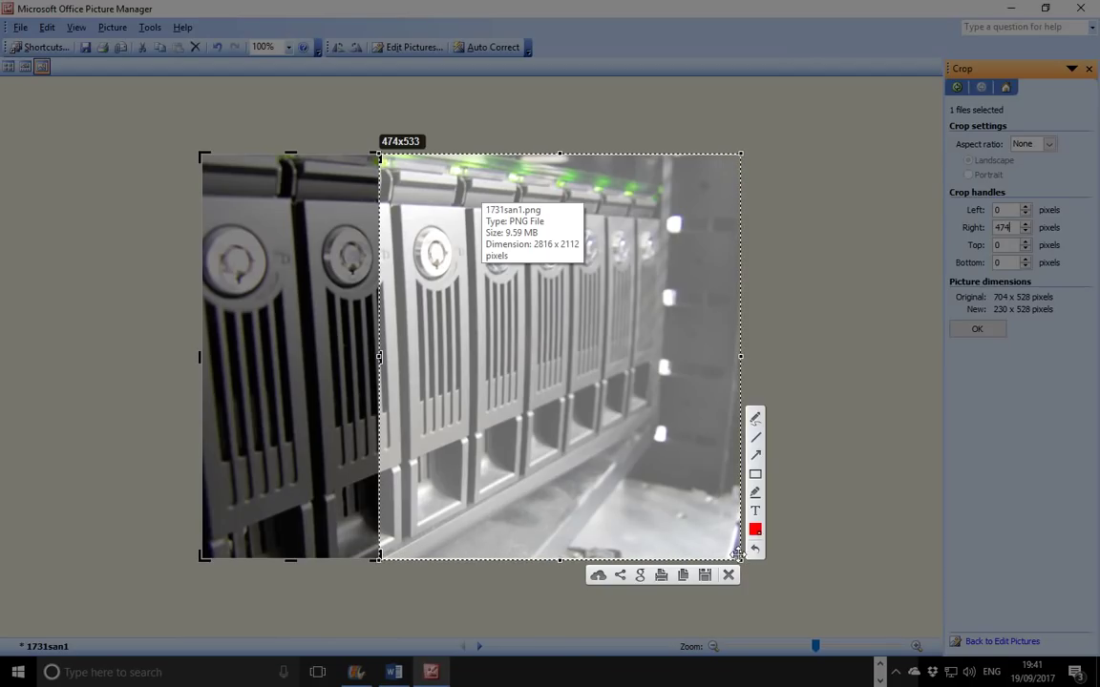
mouse_move(379, 154)
mouse_down()
mouse_move(319, 559)
mouse_move(199, 563)
mouse_up()
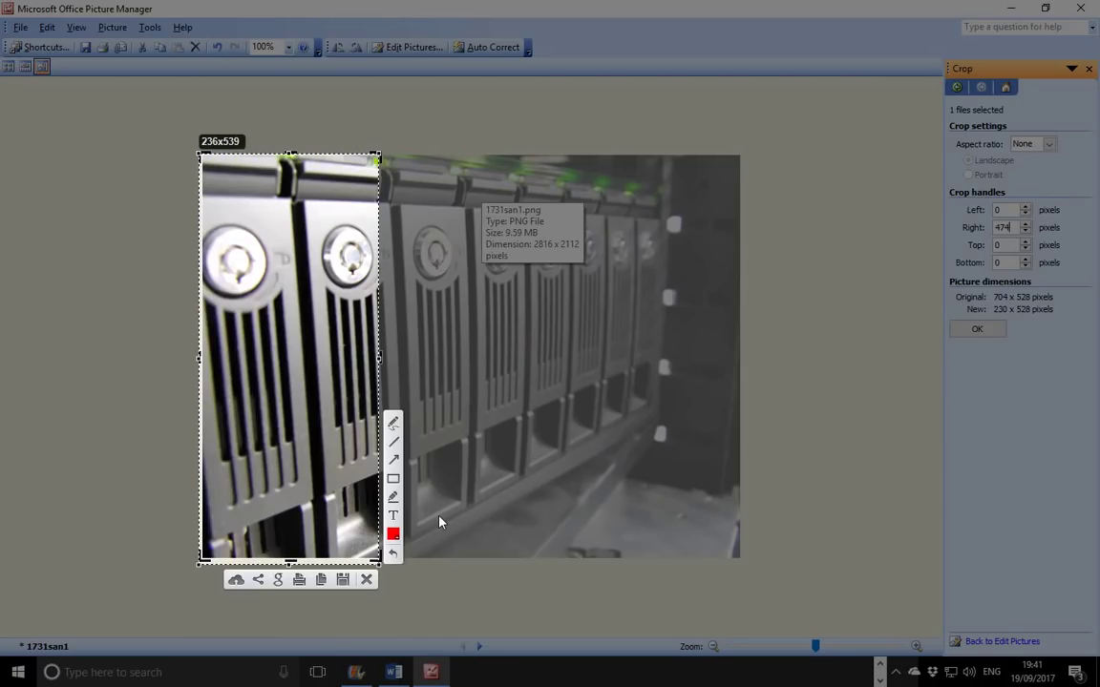
key(ctrl+c)
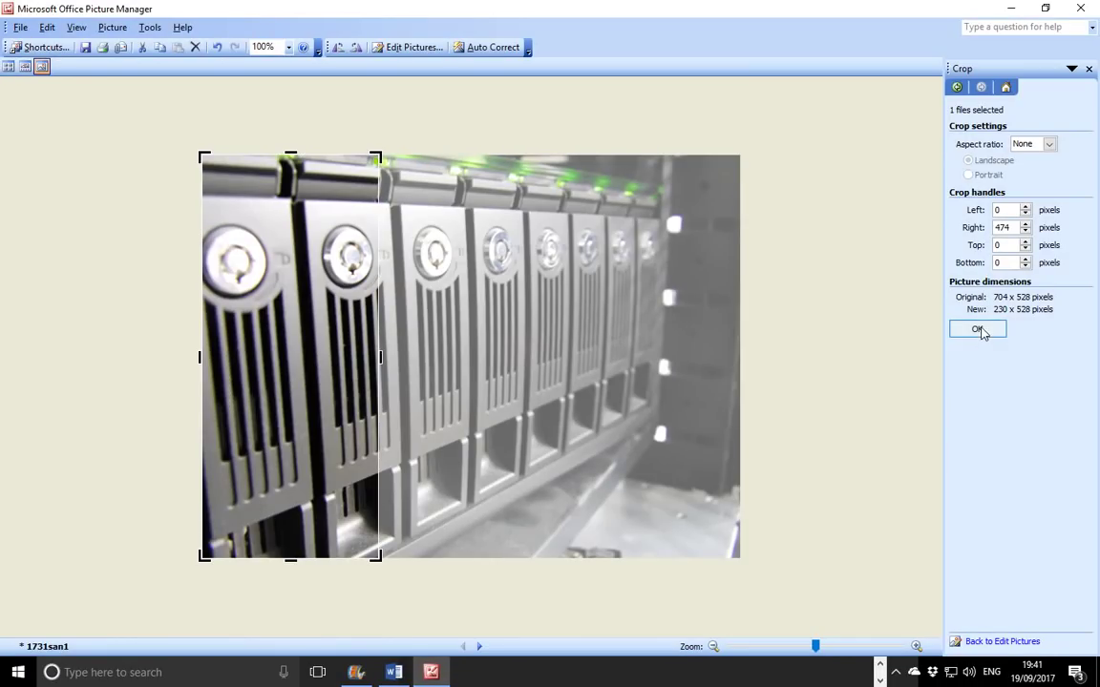
click(984, 336)
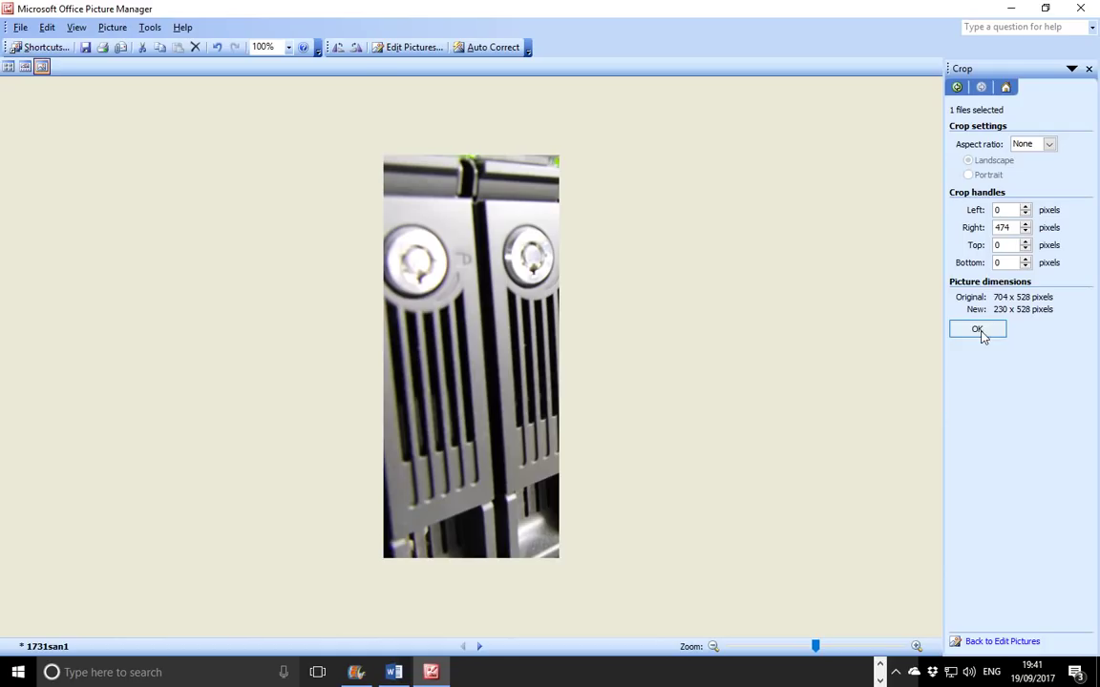
Save the cropped picture as 1731san3.png in the html_1731 folder
click(20, 27)
click(59, 100)
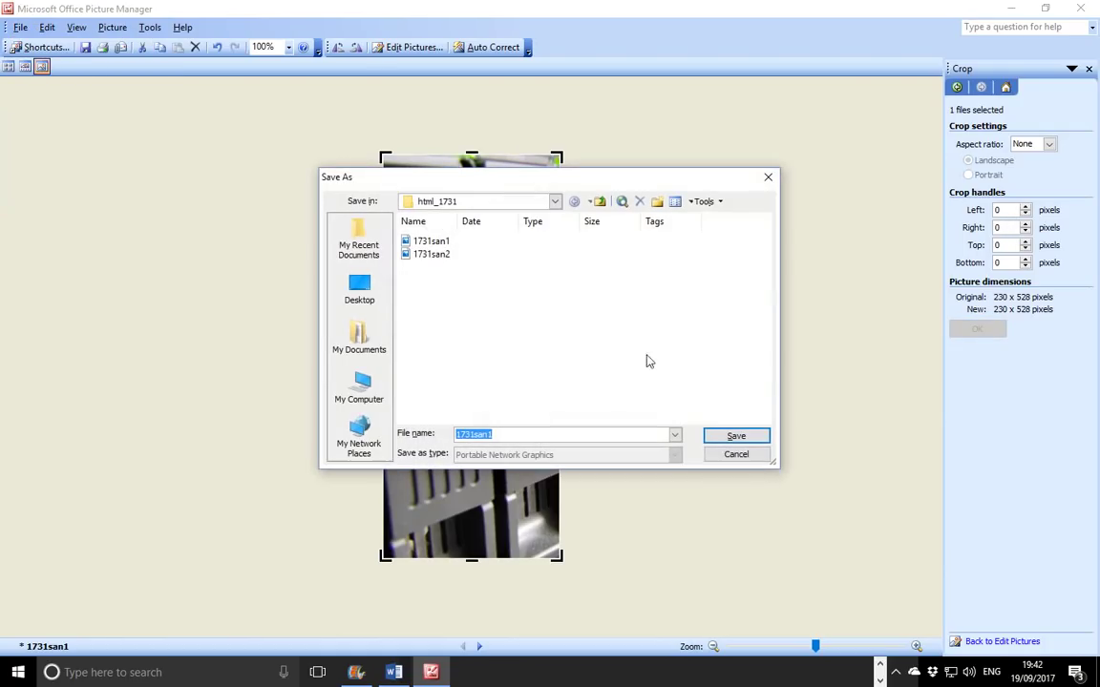
click(517, 434)
text(3)
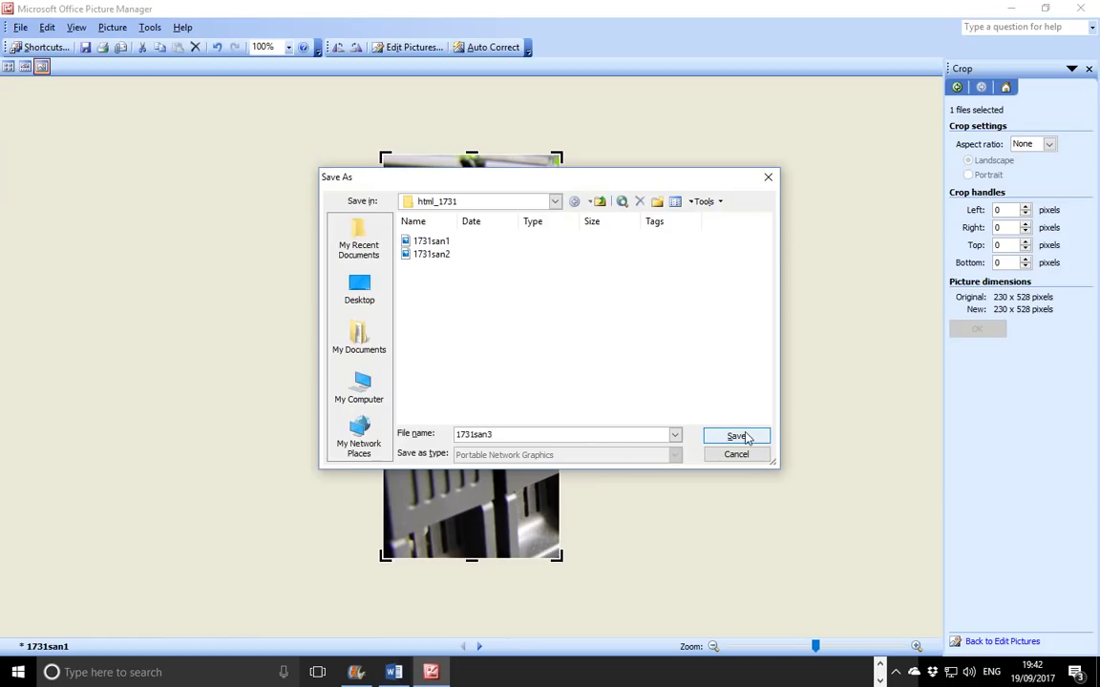
click(741, 437)
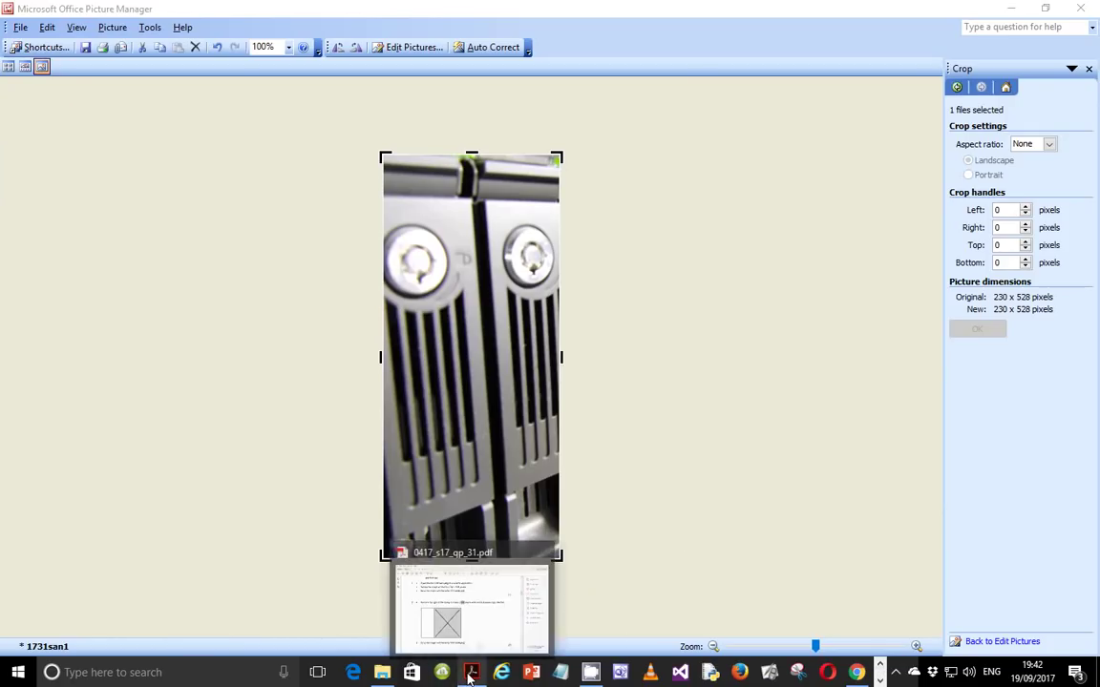
Read page 3's folder name, image dimensions and file names requirements, then show html_1731 over it
click(437, 552)
scroll(476, 526, down, 10)
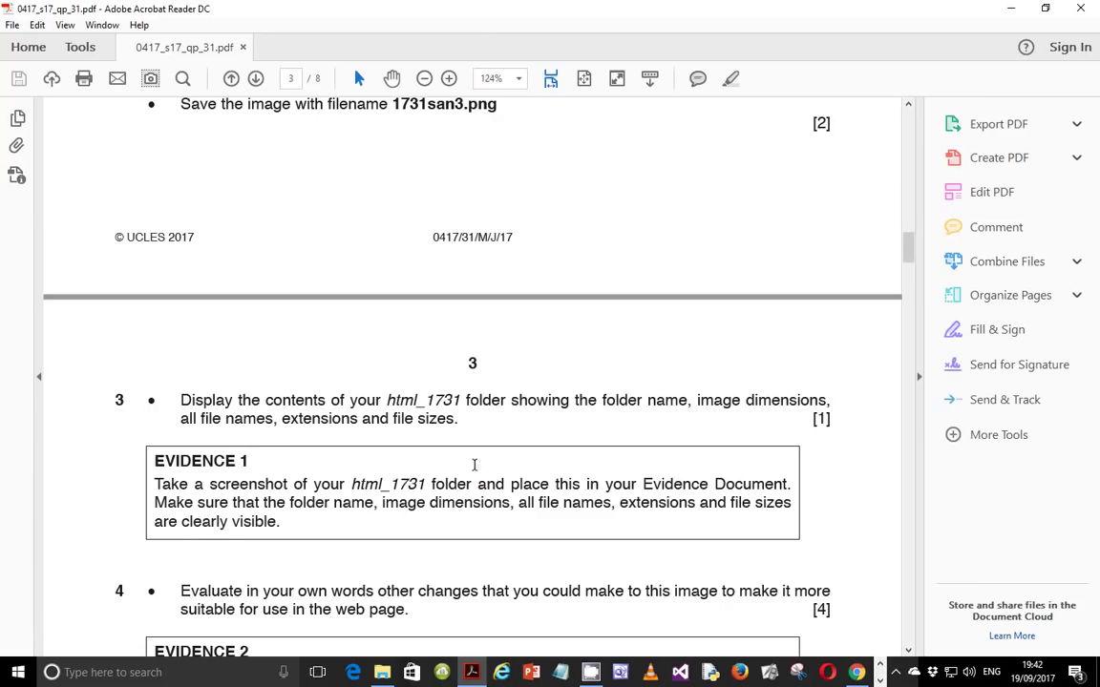
scroll(473, 464, down, 3)
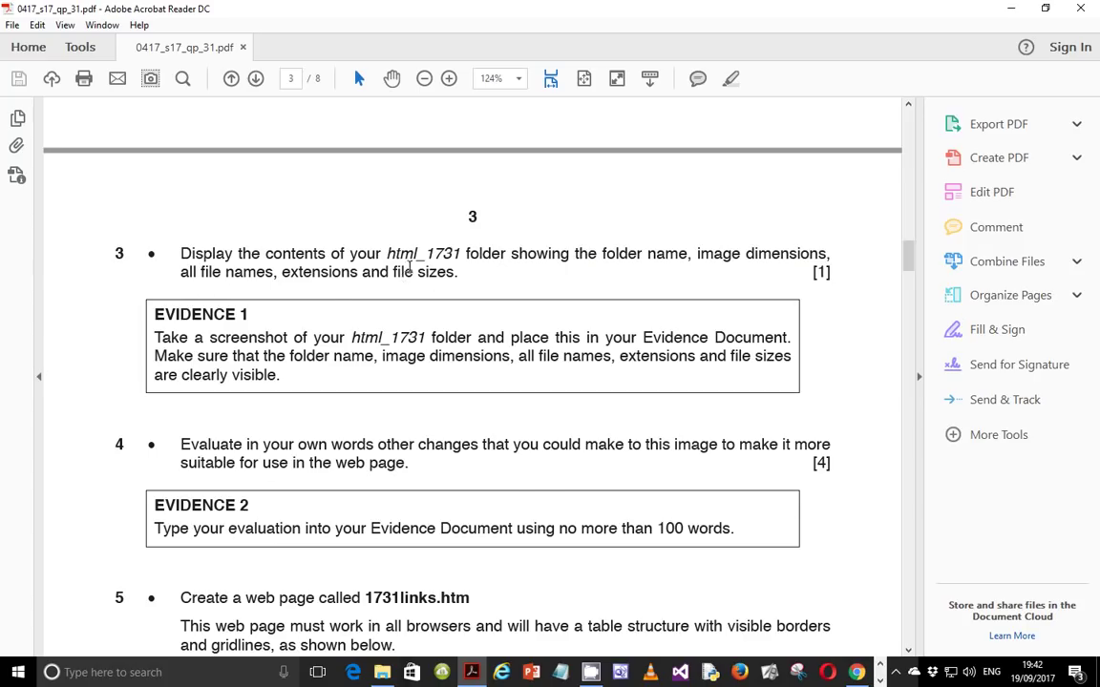
drag(604, 254, 683, 257)
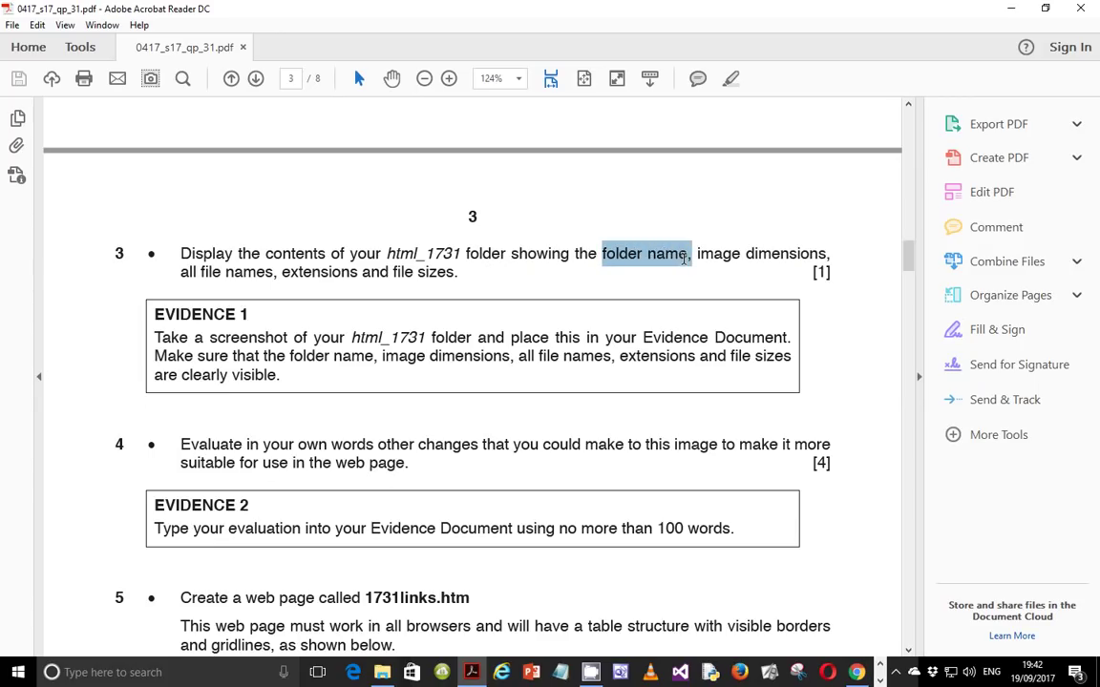
drag(698, 254, 714, 254)
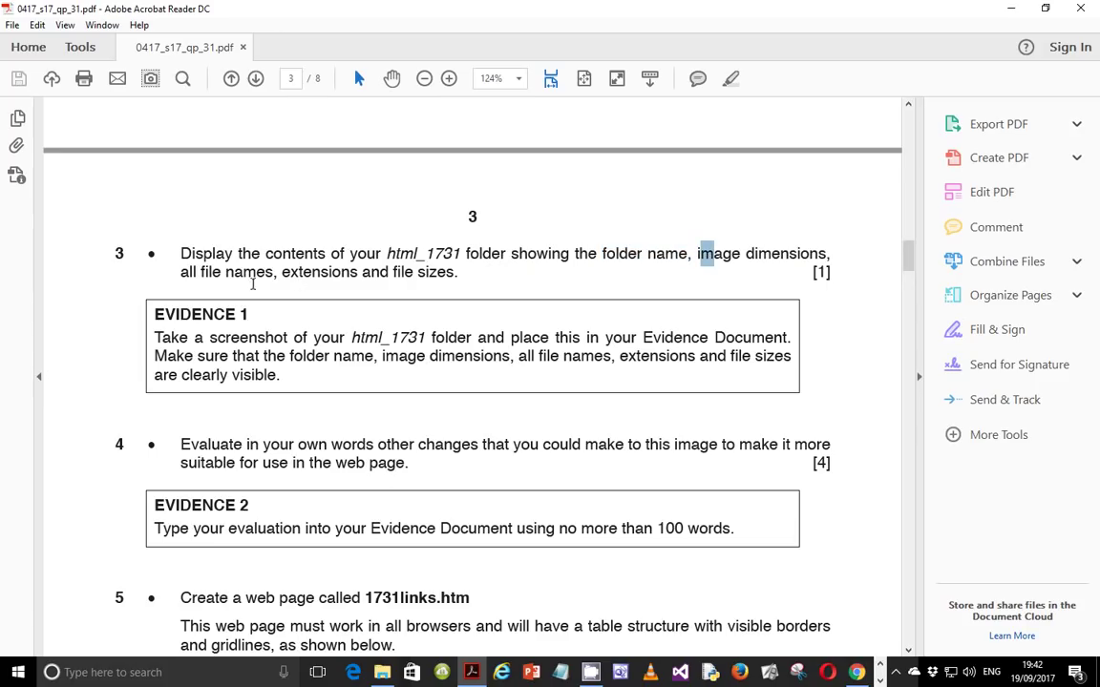
drag(201, 272, 323, 274)
click(312, 274)
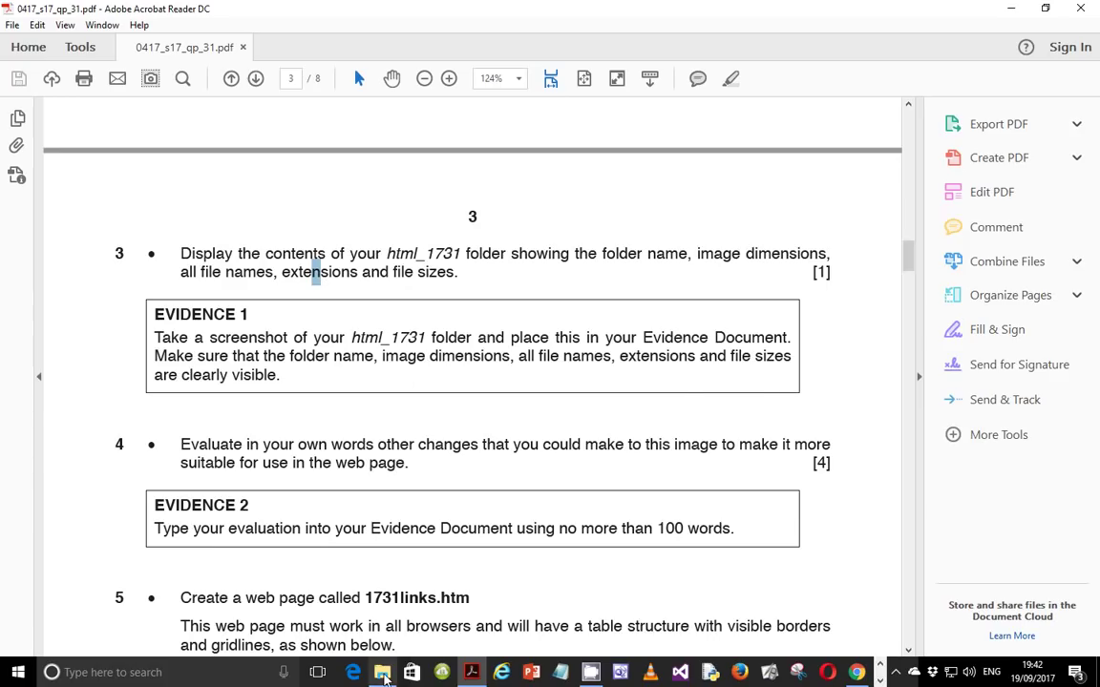
click(382, 673)
drag(568, 326, 471, 359)
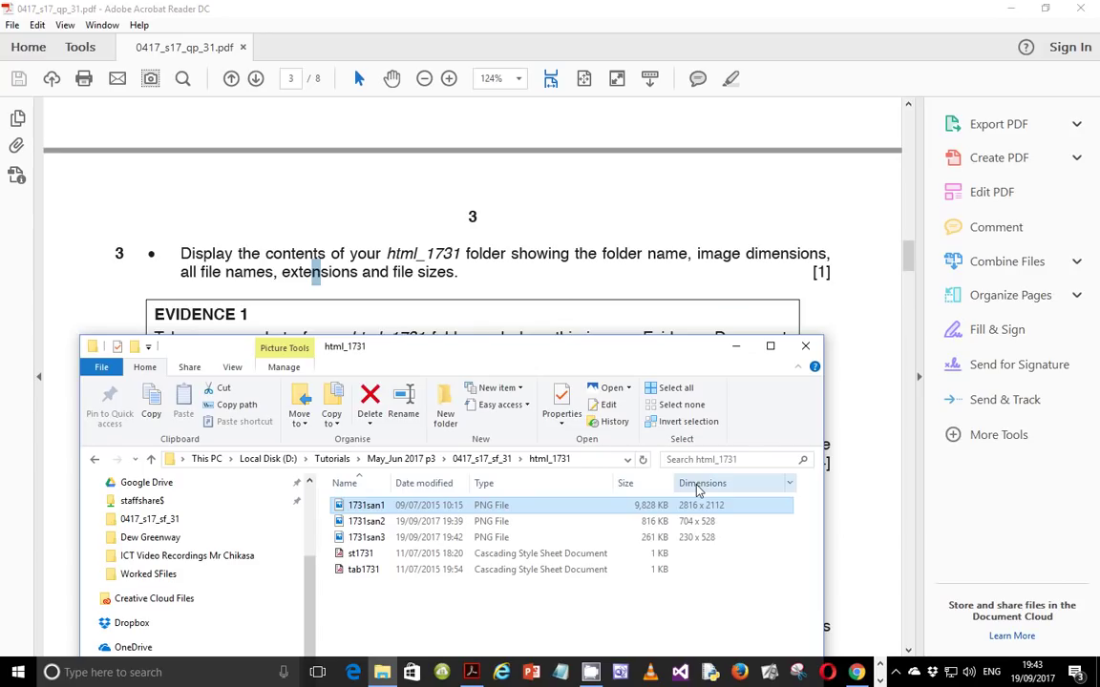
Maximise the html_1731 folder window so its file details fill the screen
right_click(696, 490)
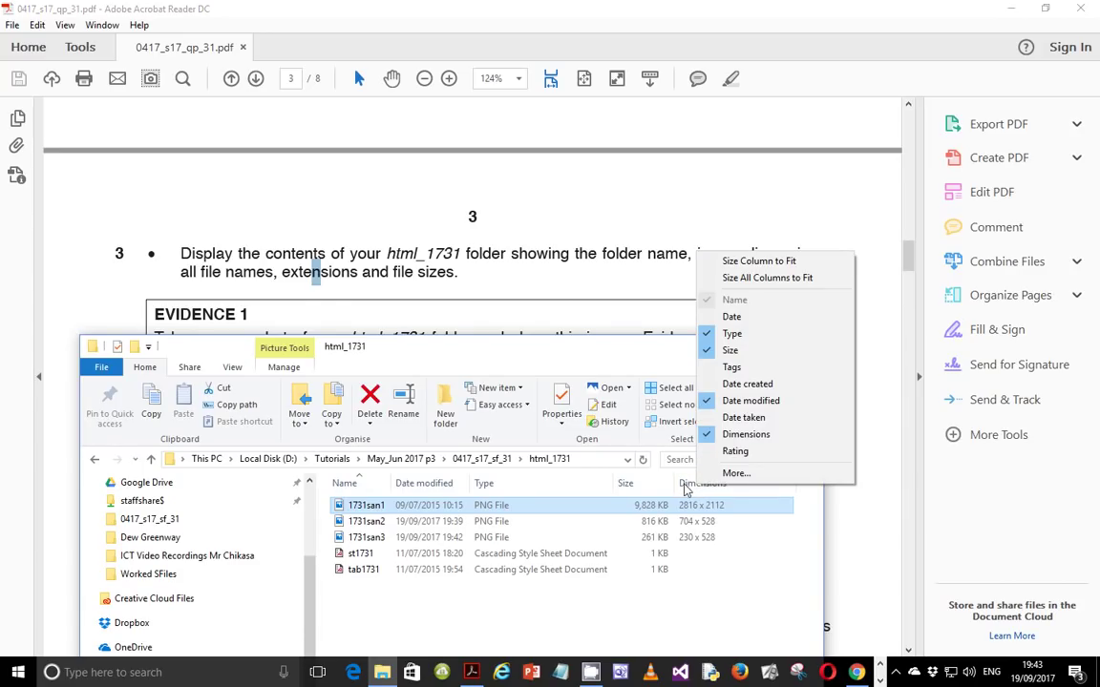
right_click(563, 489)
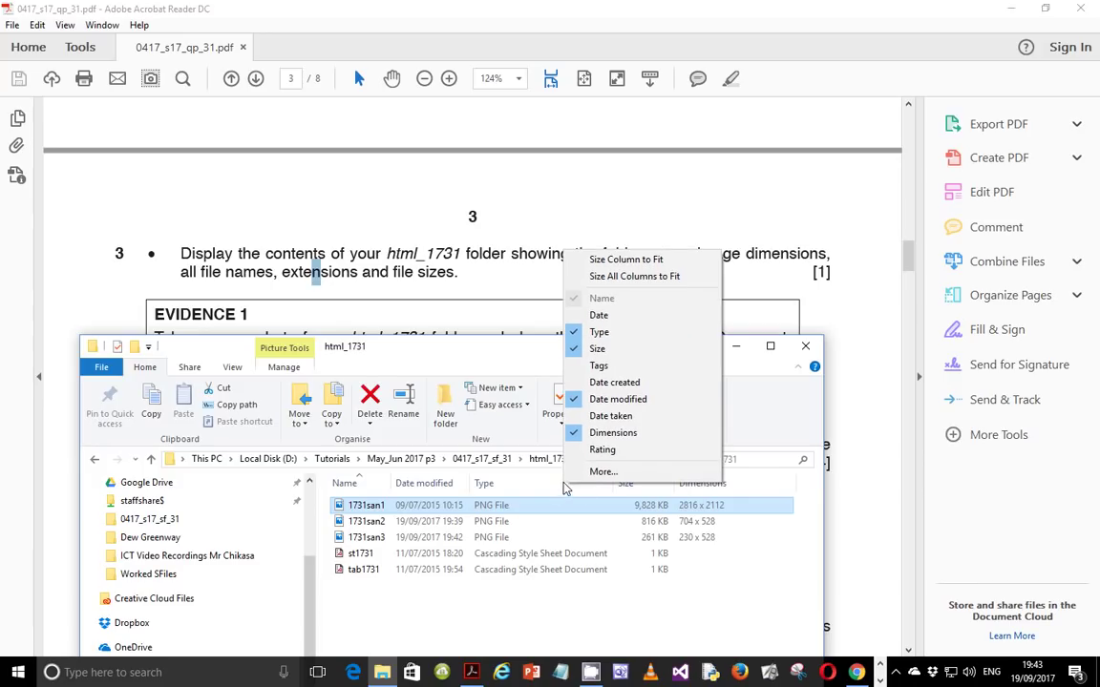
click(769, 347)
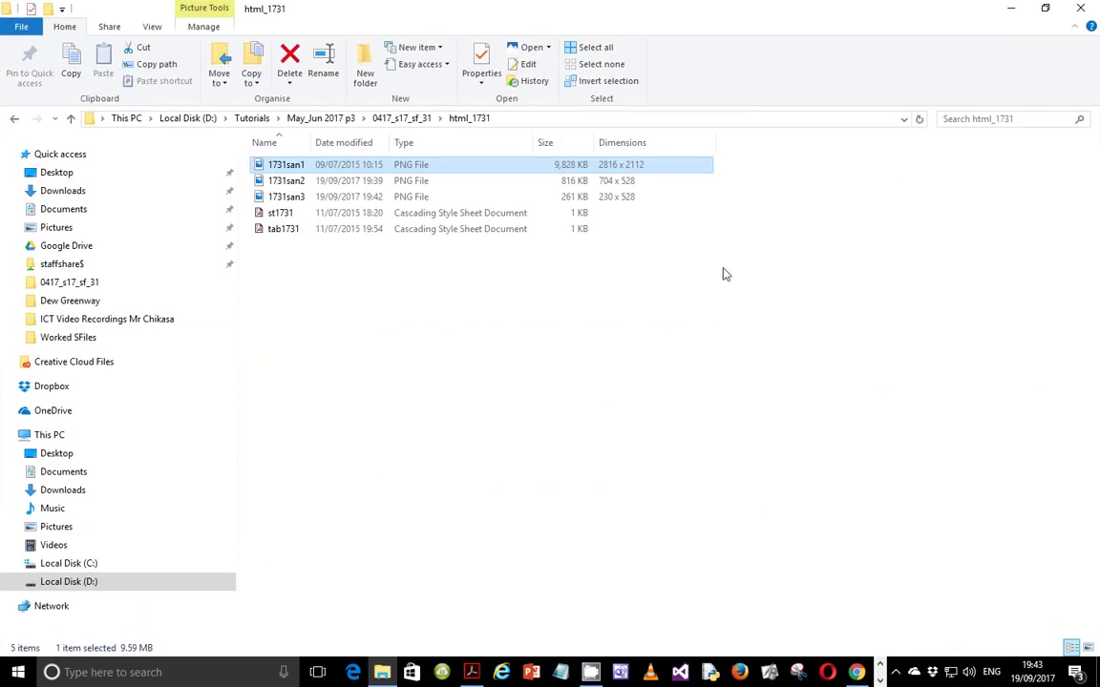
Look through the Choose Details column list and close it without changes
right_click(751, 149)
click(791, 351)
scroll(544, 329, down, 12)
scroll(495, 330, down, 15)
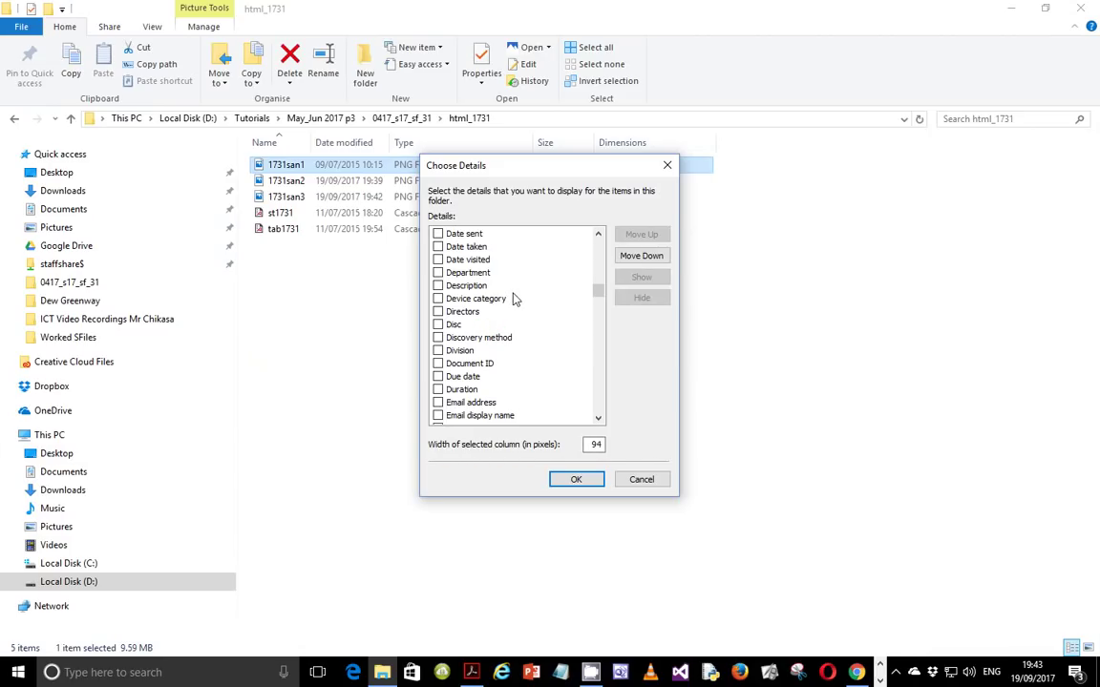
click(667, 165)
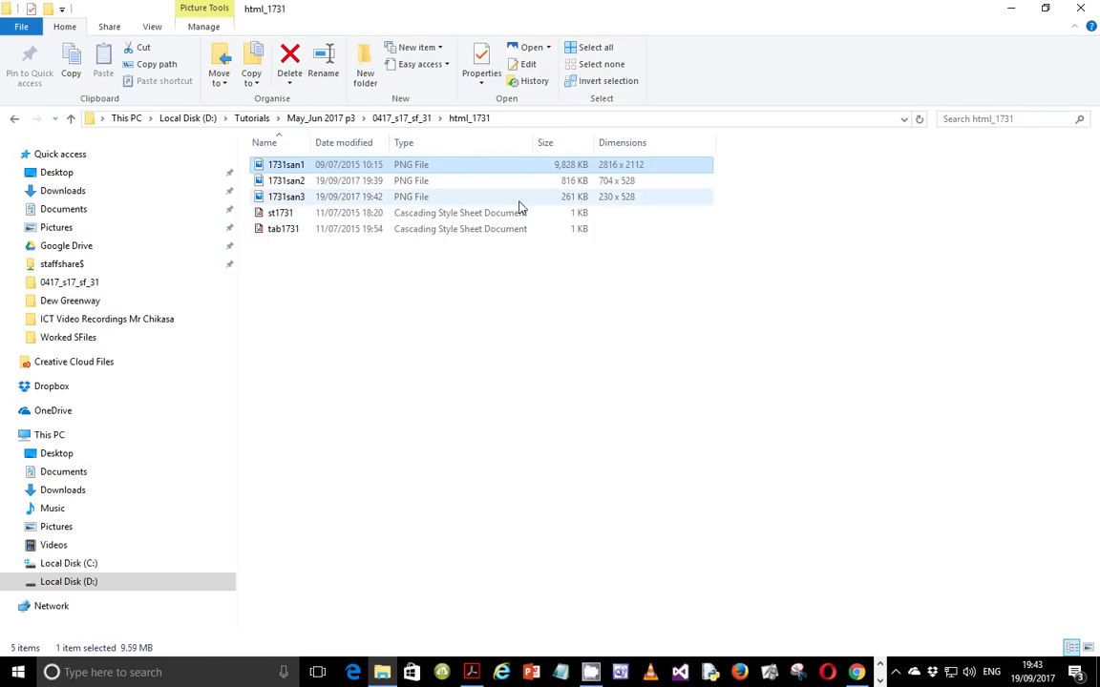
key(super+shift+s)
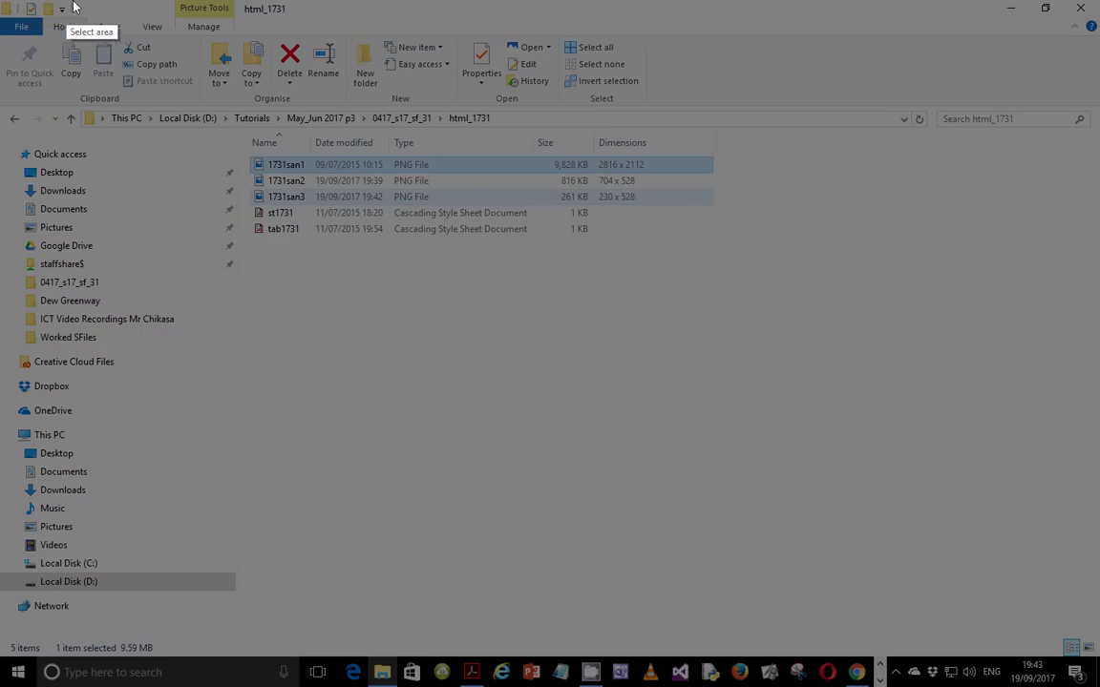
Copy a Lightshot capture of the html_1731 listing and bring up Word's 1731evidence0001
drag(1, 1, 715, 262)
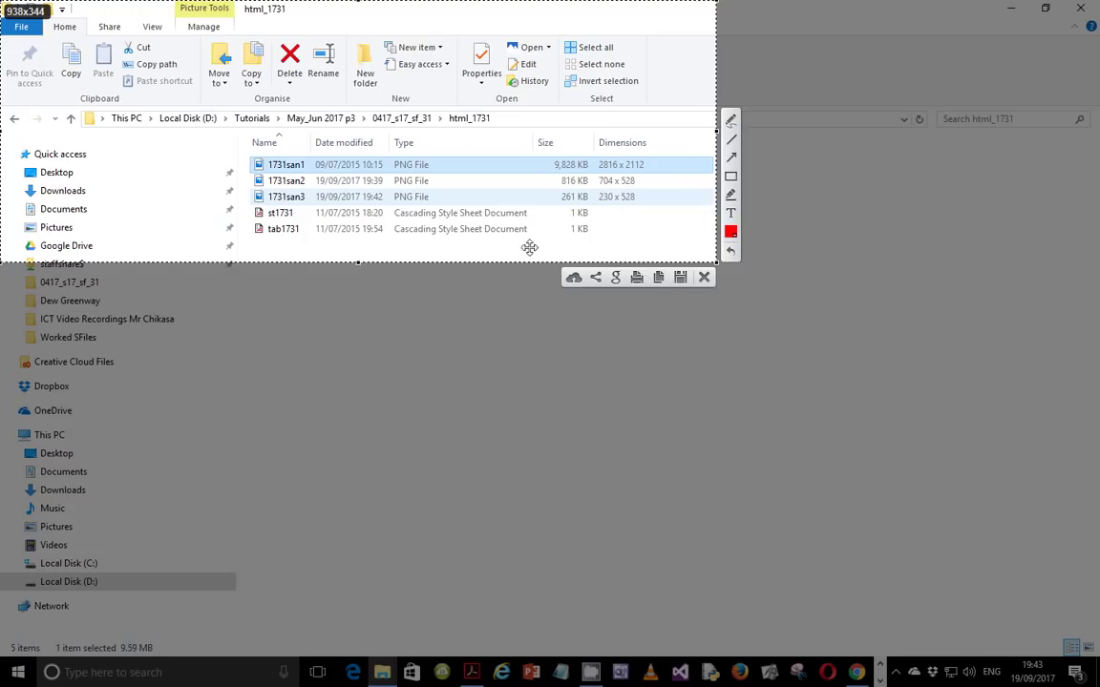
click(658, 278)
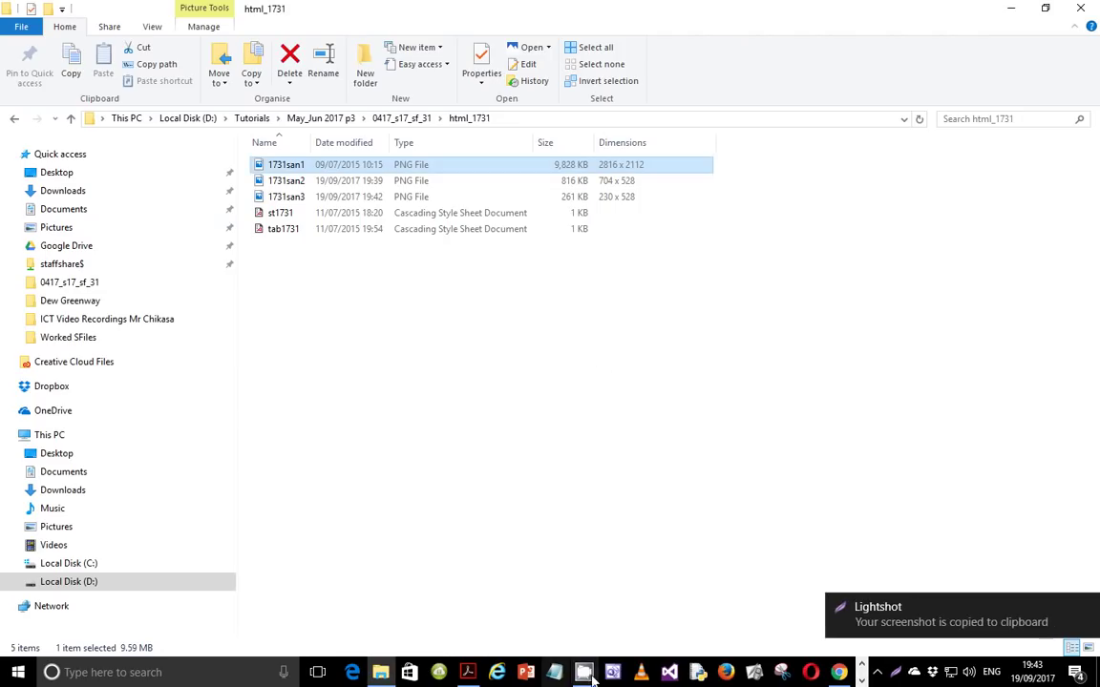
click(862, 680)
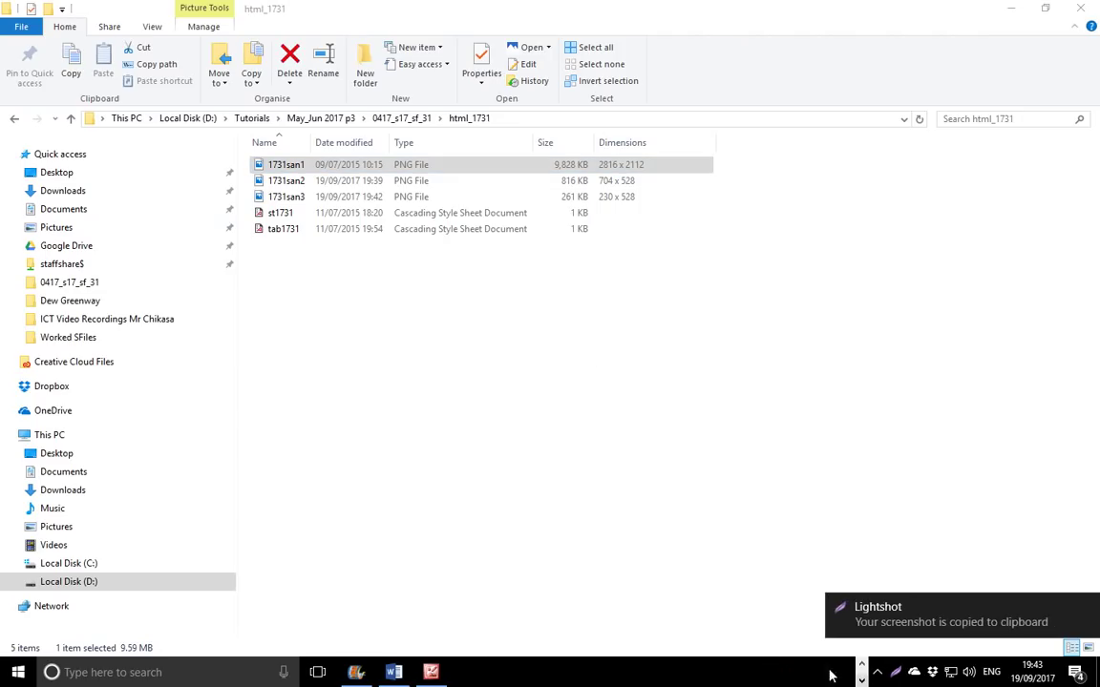
click(393, 672)
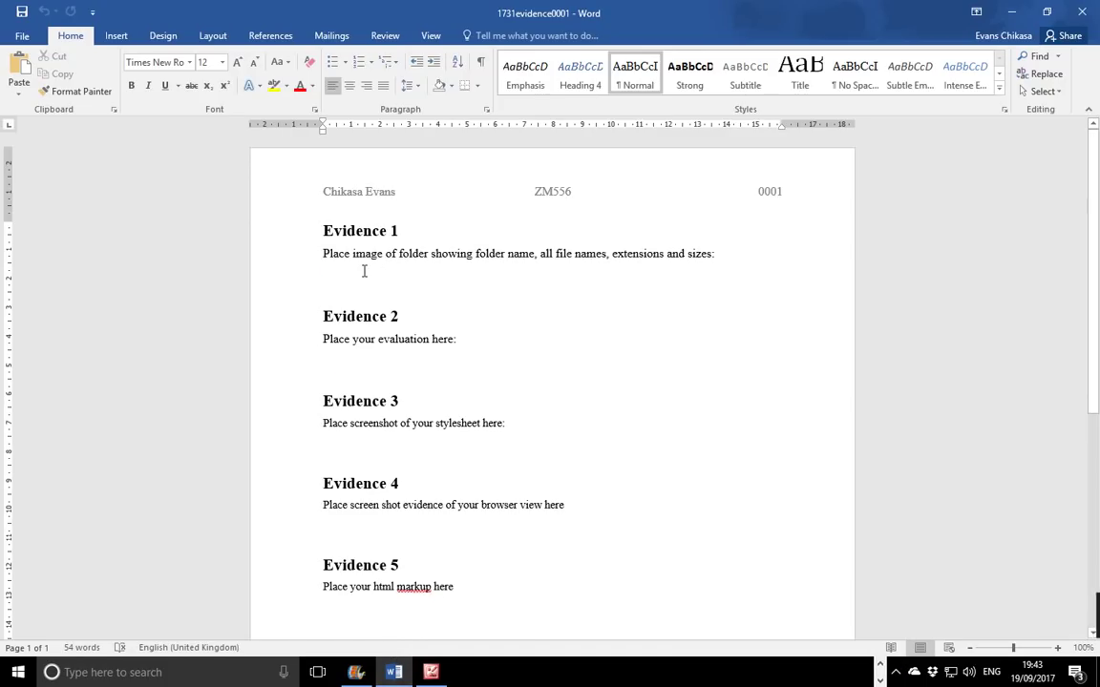
Paste the folder screenshot under Evidence 1, then return to the exam paper
key(ctrl+v)
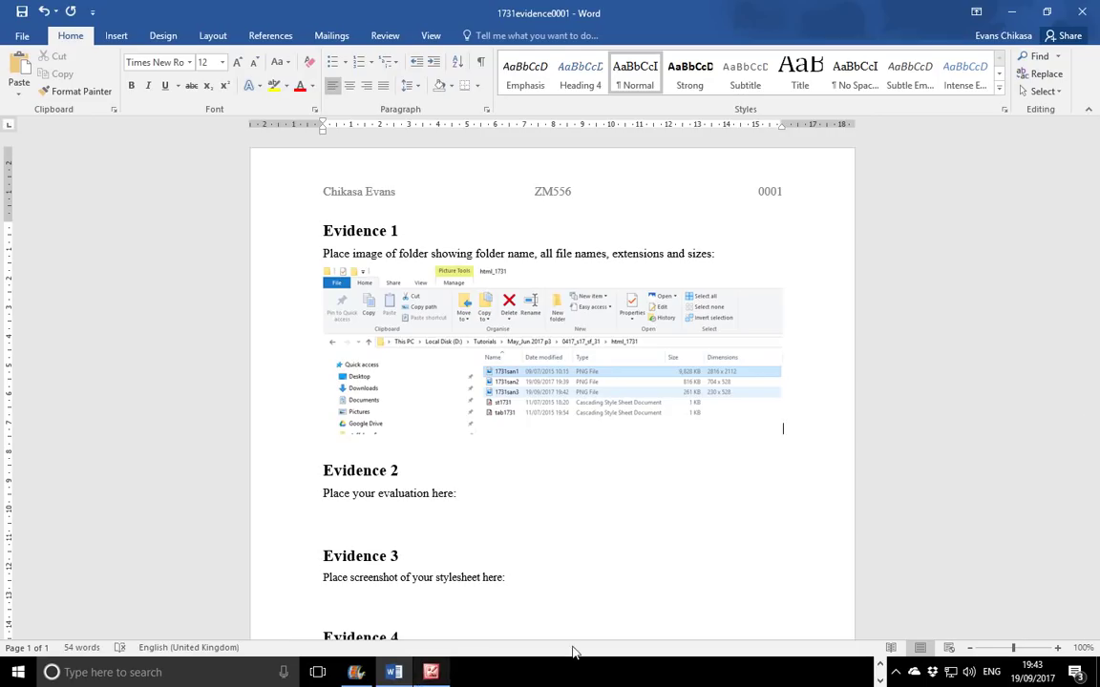
click(472, 672)
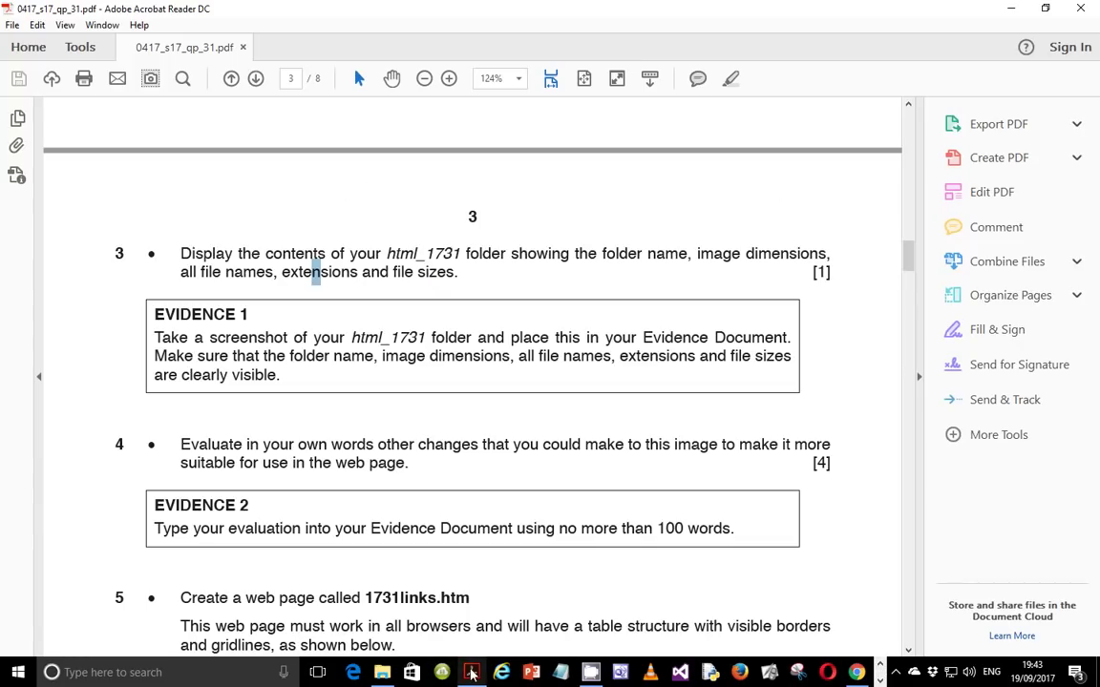
scroll(418, 473, down, 1)
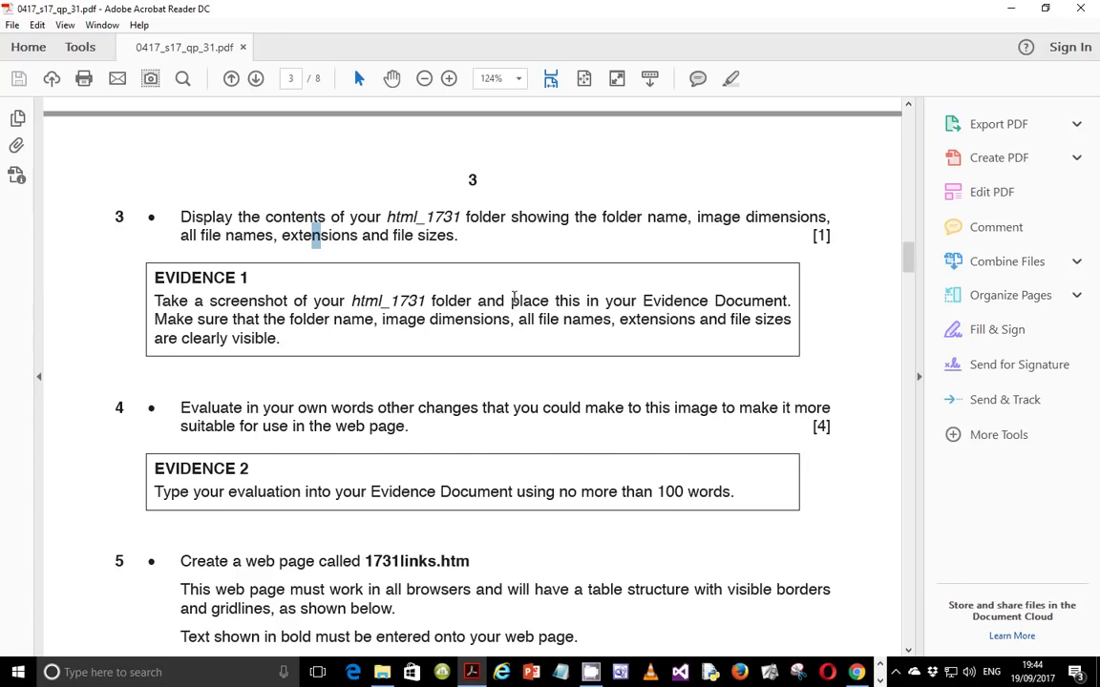
scroll(442, 326, down, 2)
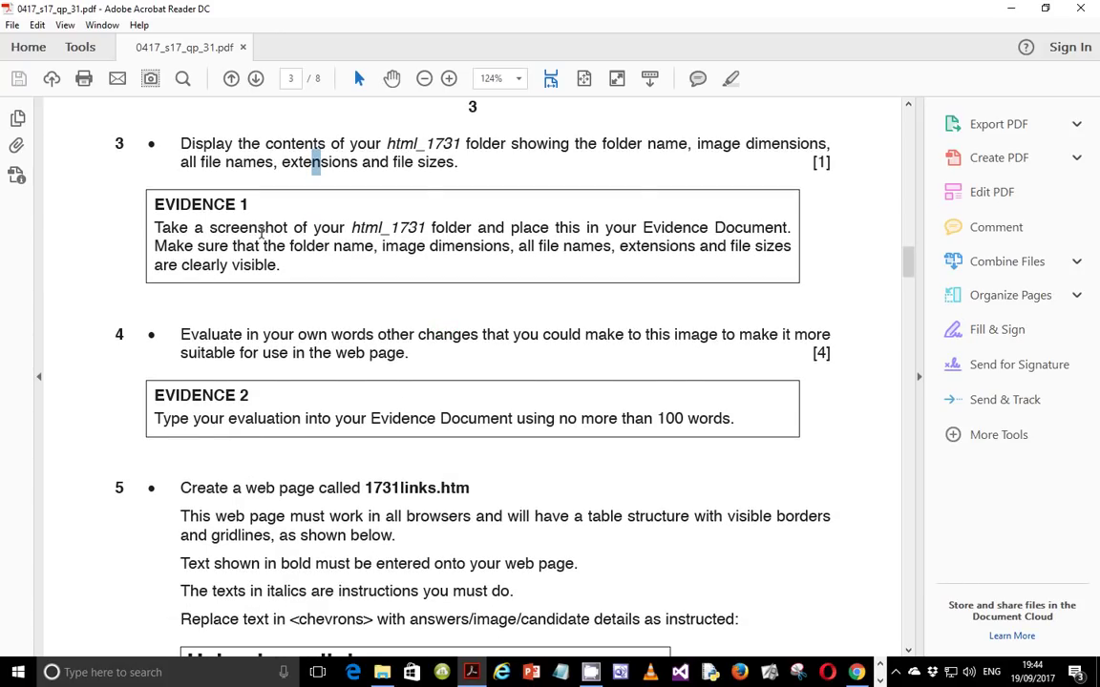
scroll(284, 363, down, 1)
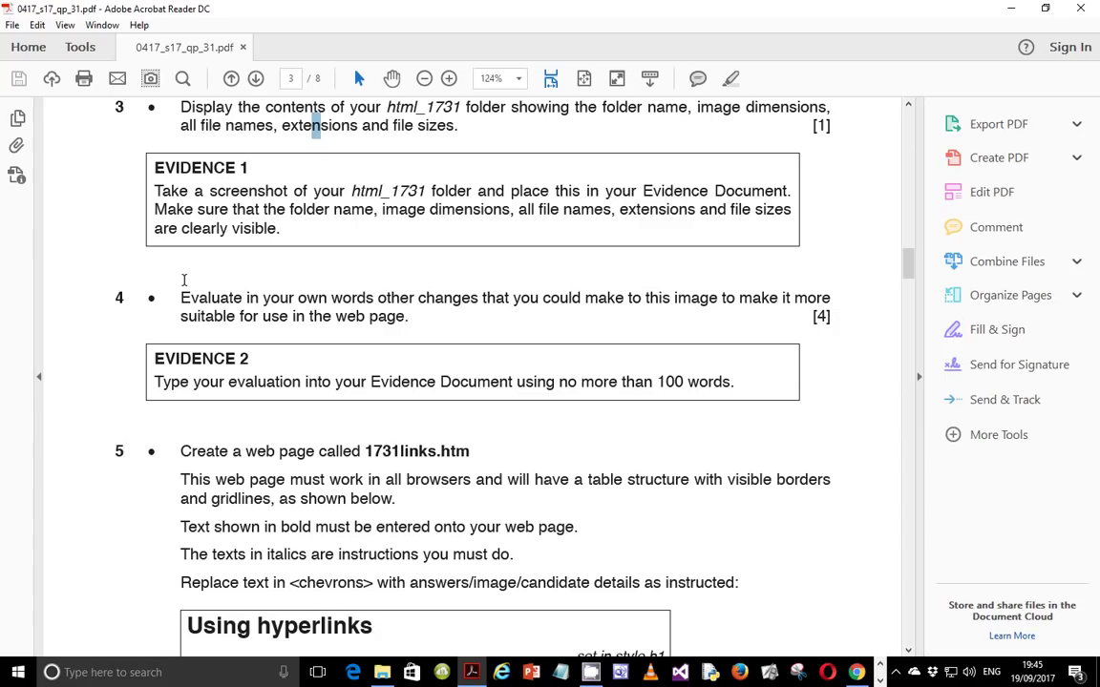
Bring File Explorer's html_1731 folder listing back to the front
click(382, 674)
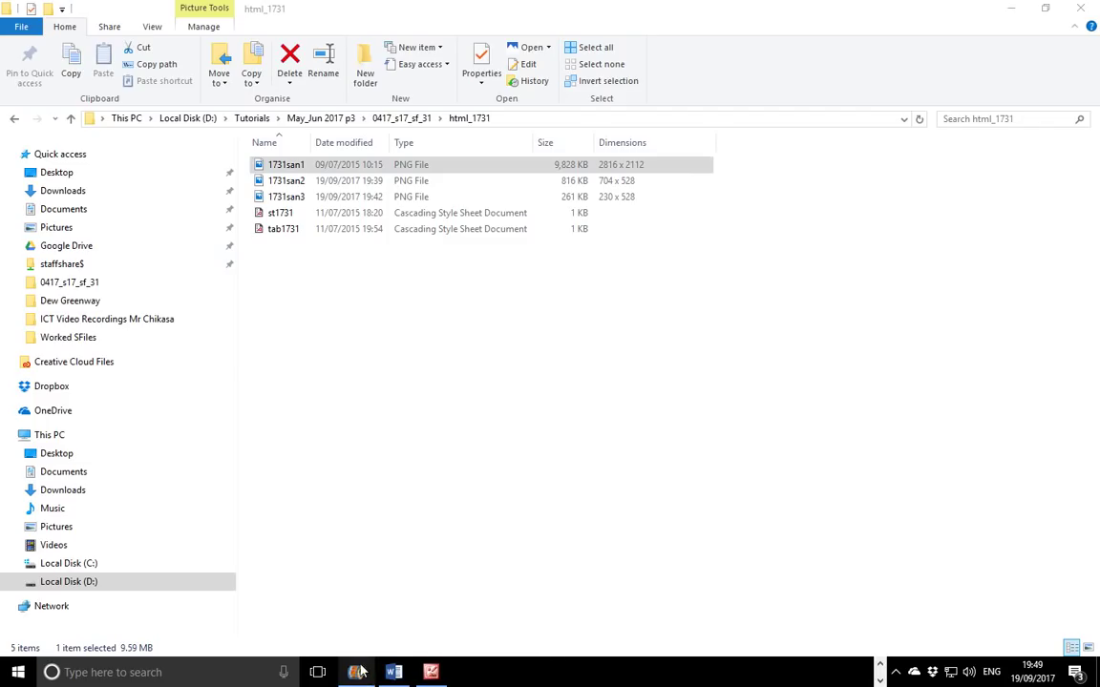
Type the Evidence 2 text: converting png to jpg or gif shrinks files and speeds loading
click(393, 673)
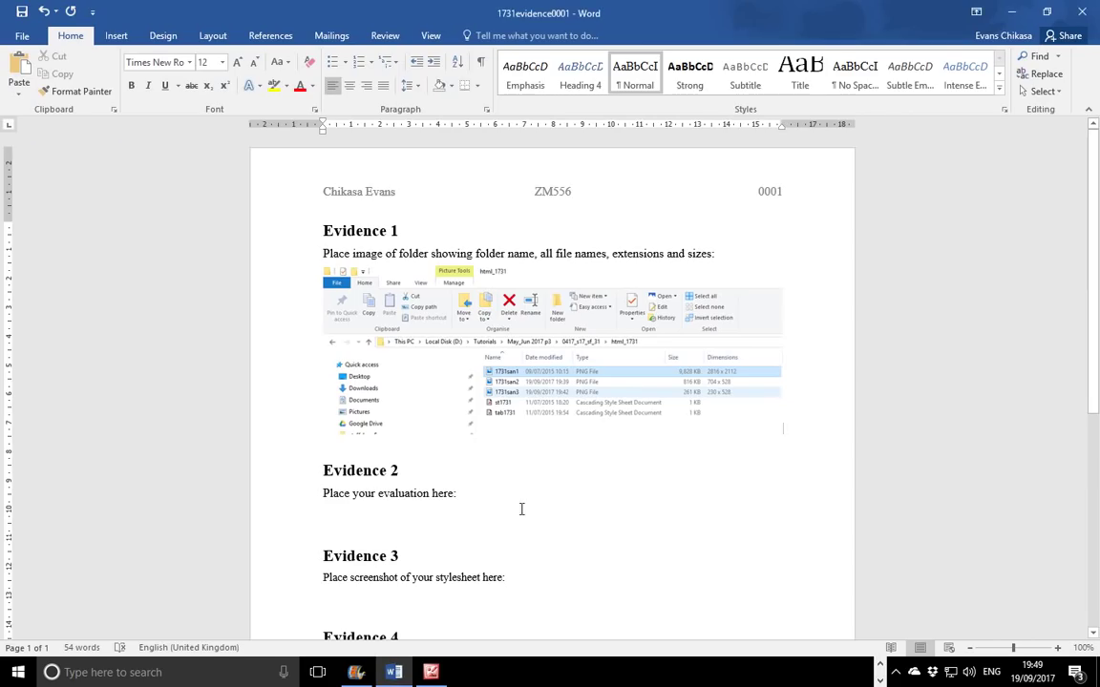
click(403, 517)
text(We ca)
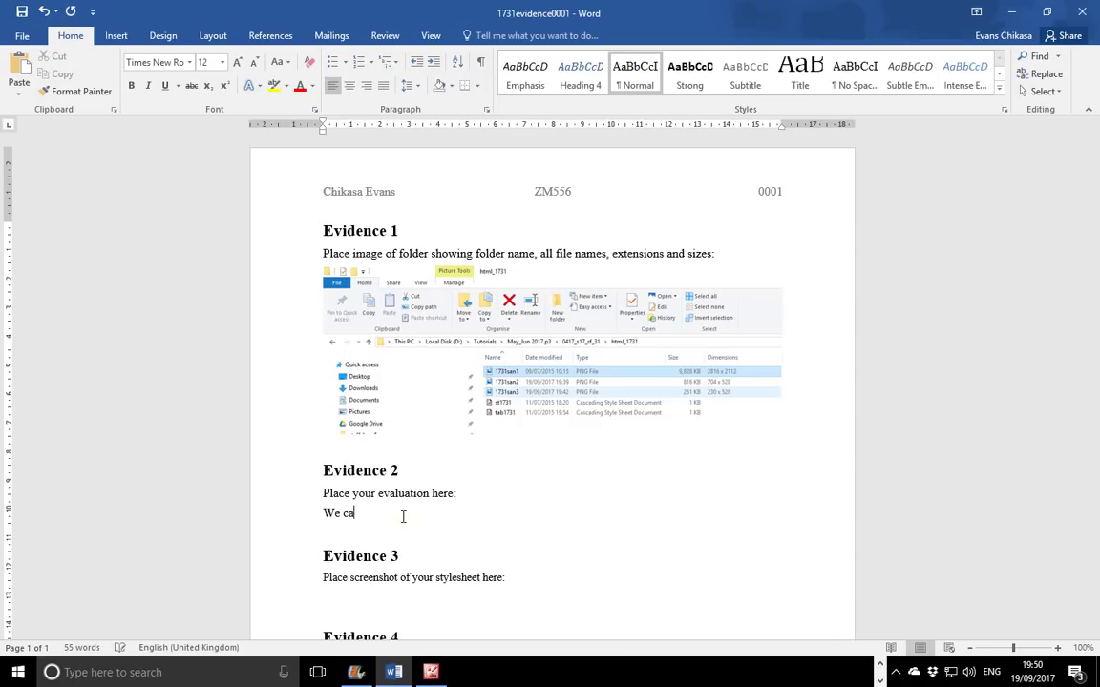
text(n also change the file format)
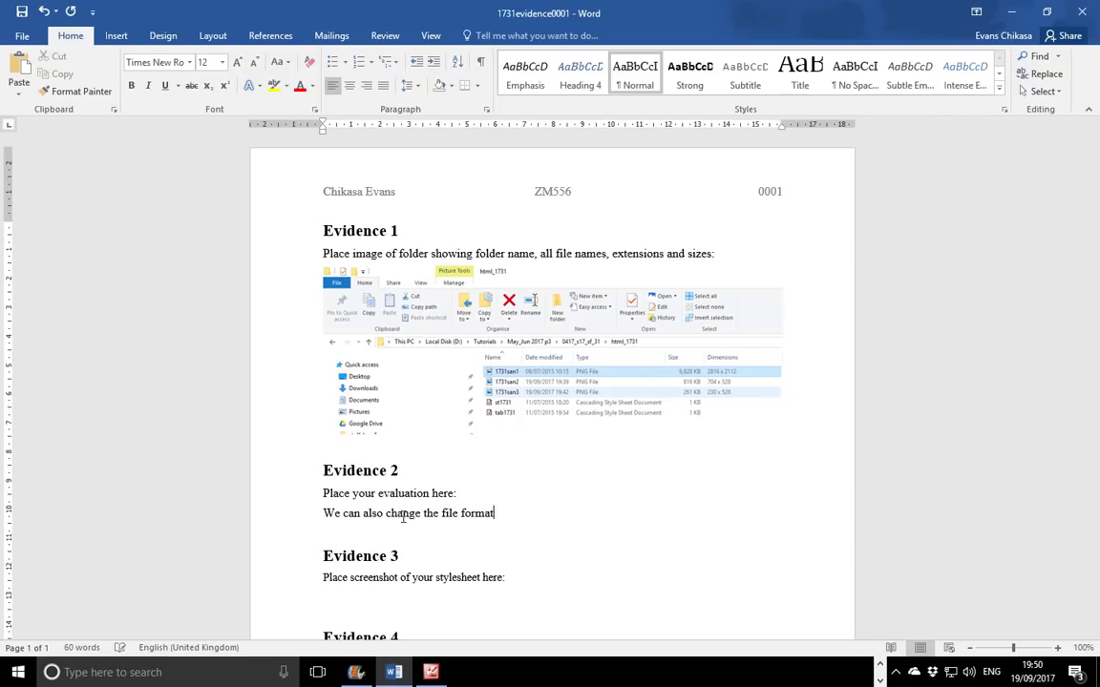
text( from png to)
text(jpg or f)
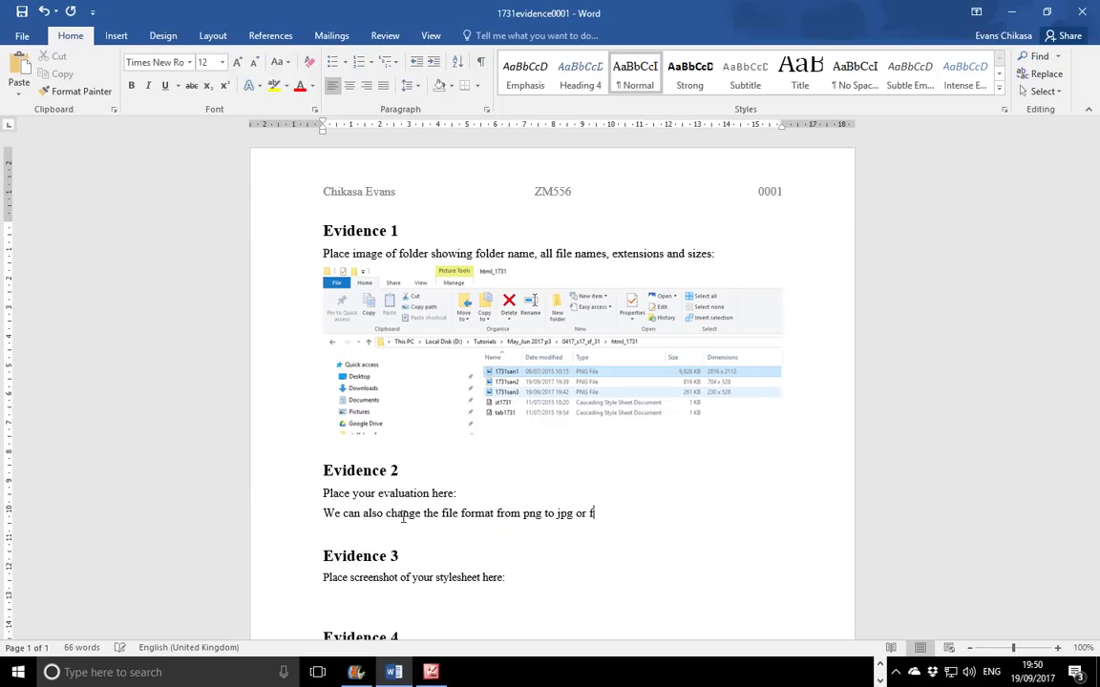
text(rom png to gif)
text(. This will make the file)
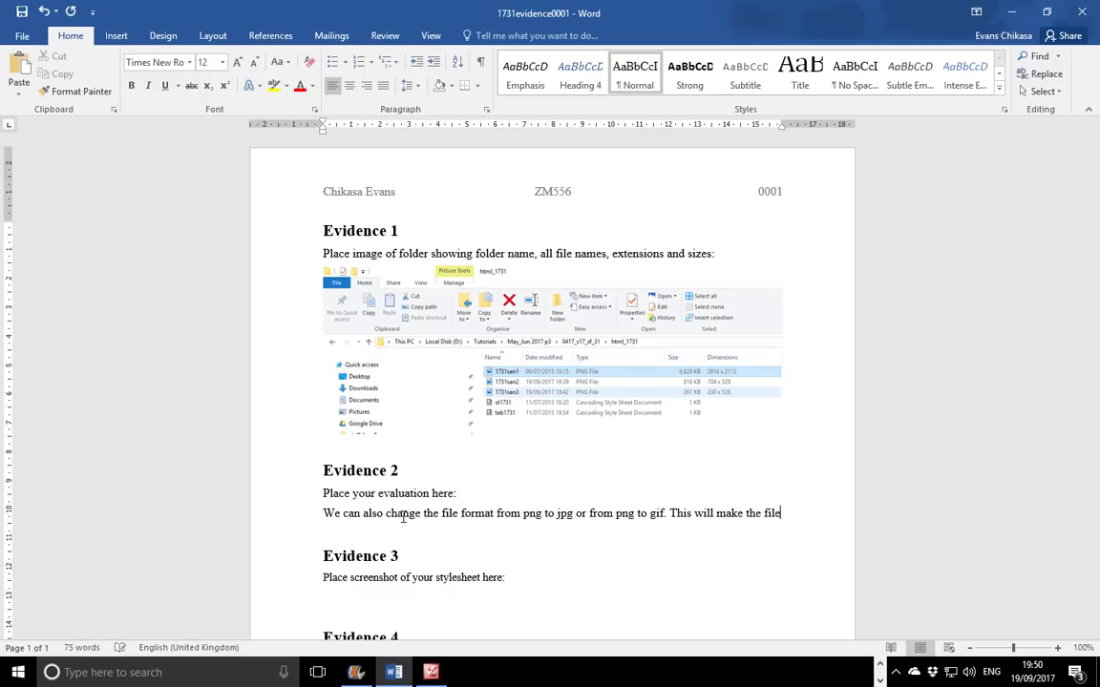
text( reduce in overall size and)
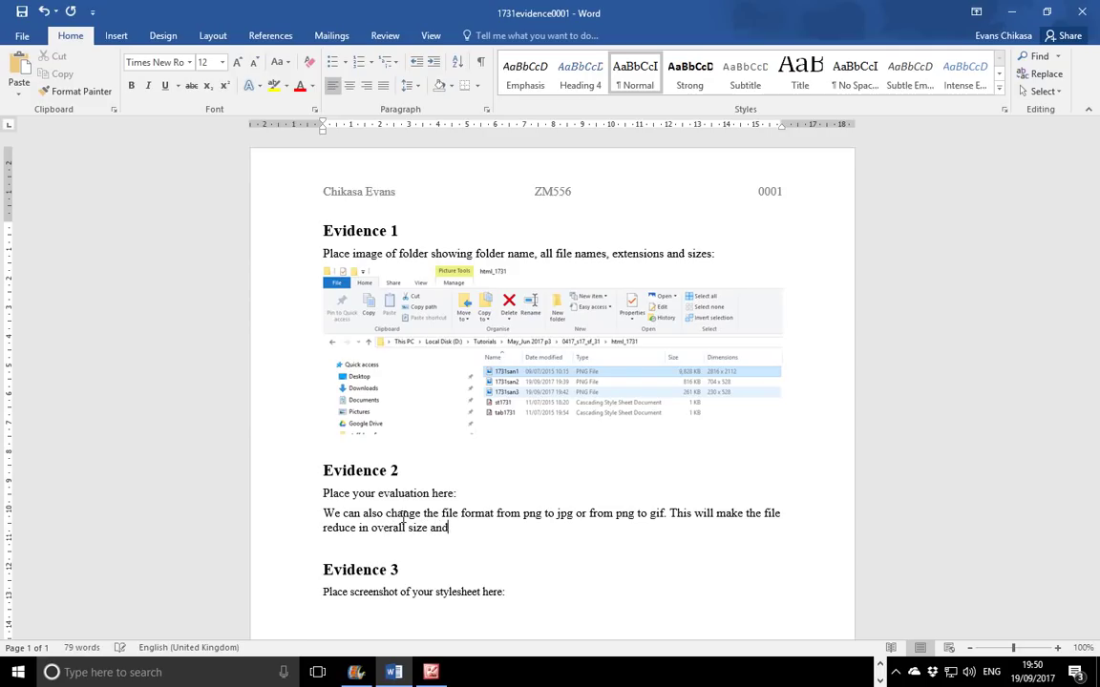
text( make the webpage loa)
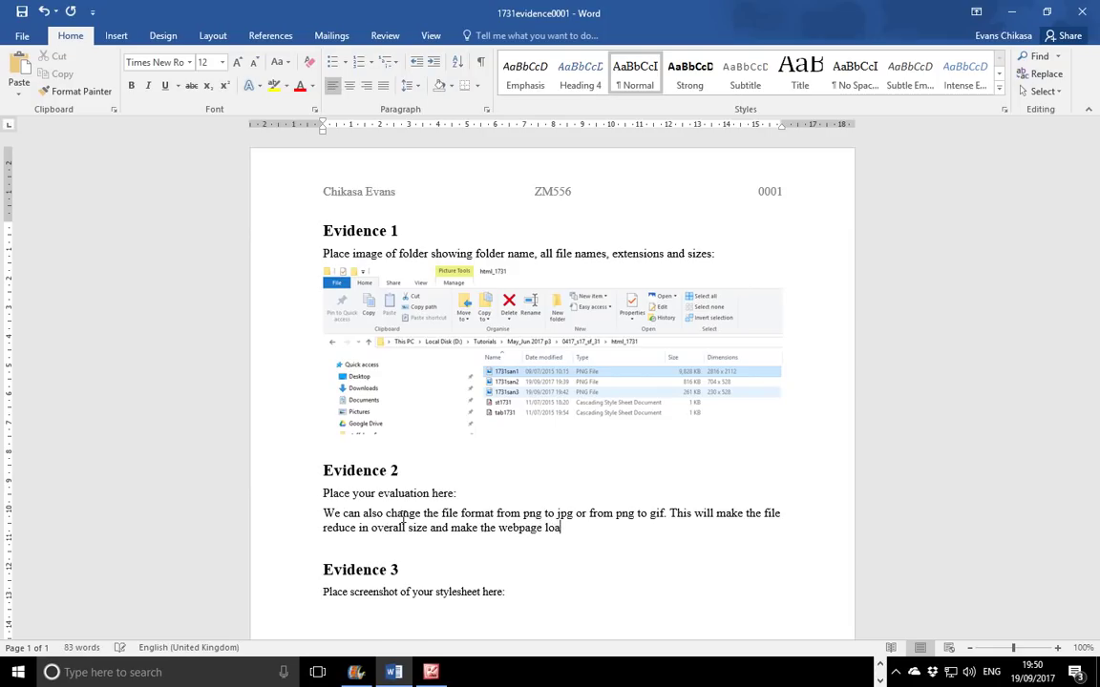
text(d faster. The disadvantage )
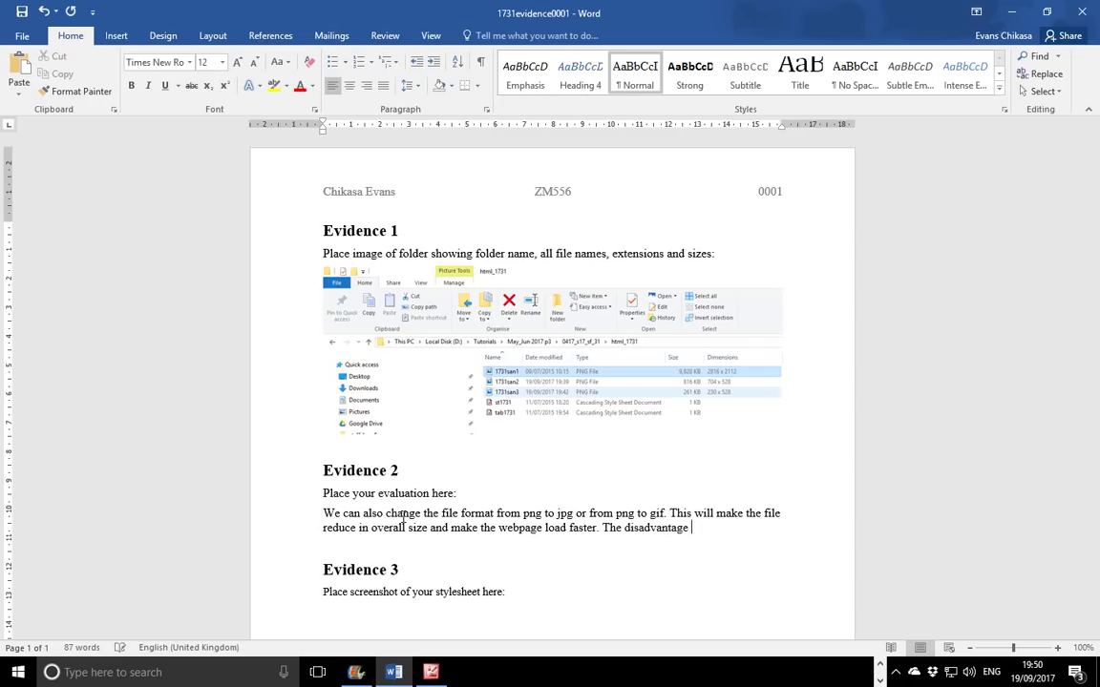
text(is that the quality of the image)
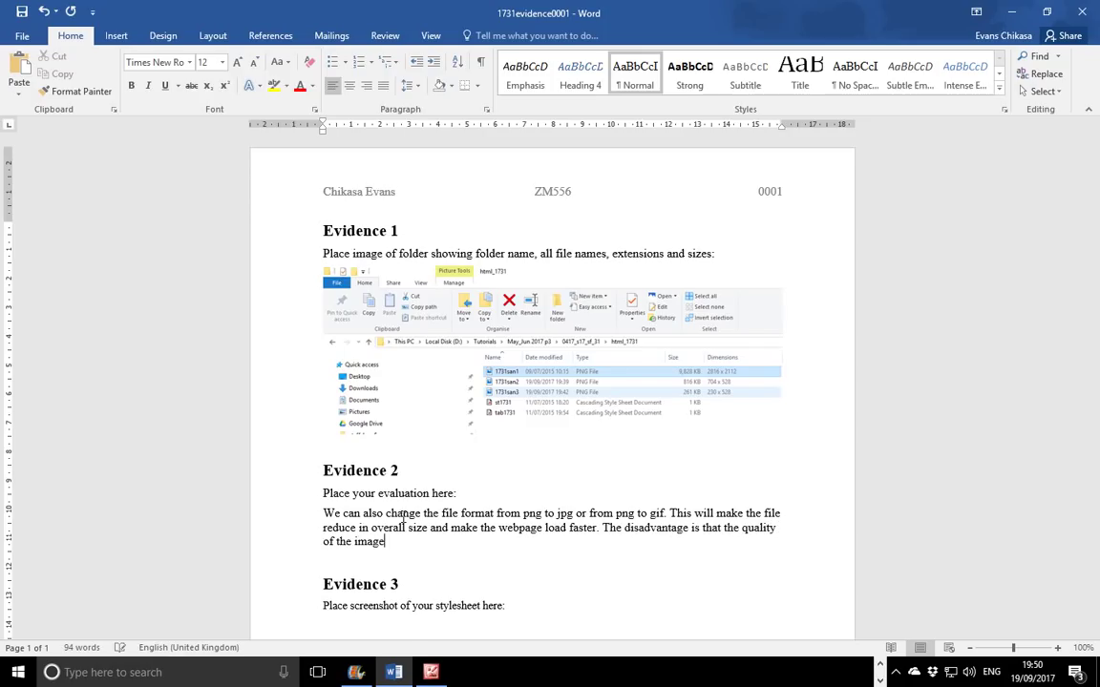
text( resultion will be reduc)
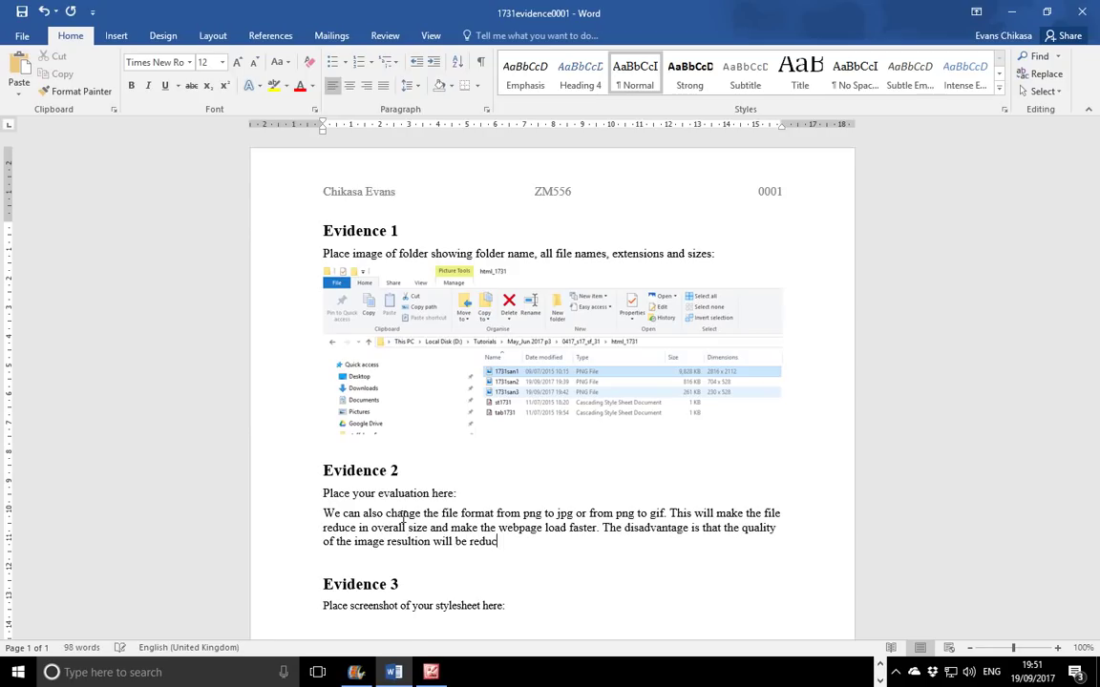
text(ed.)
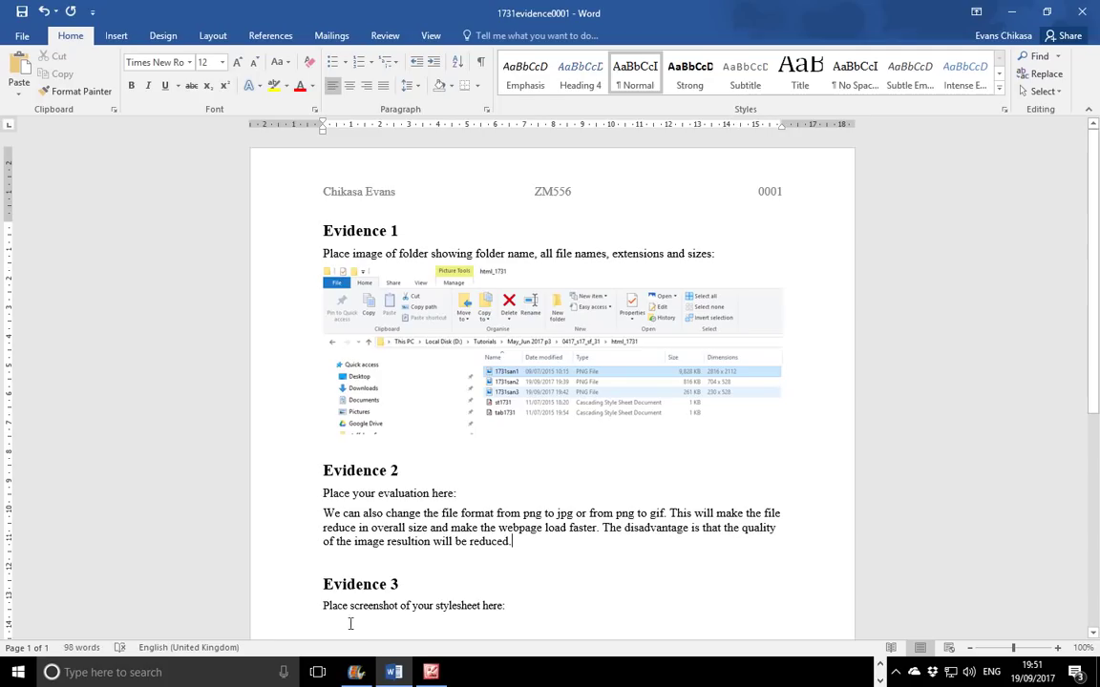
Delete 'resultion' and add a sentence on reducing colour depth to 8 bits per channel
double_click(394, 543)
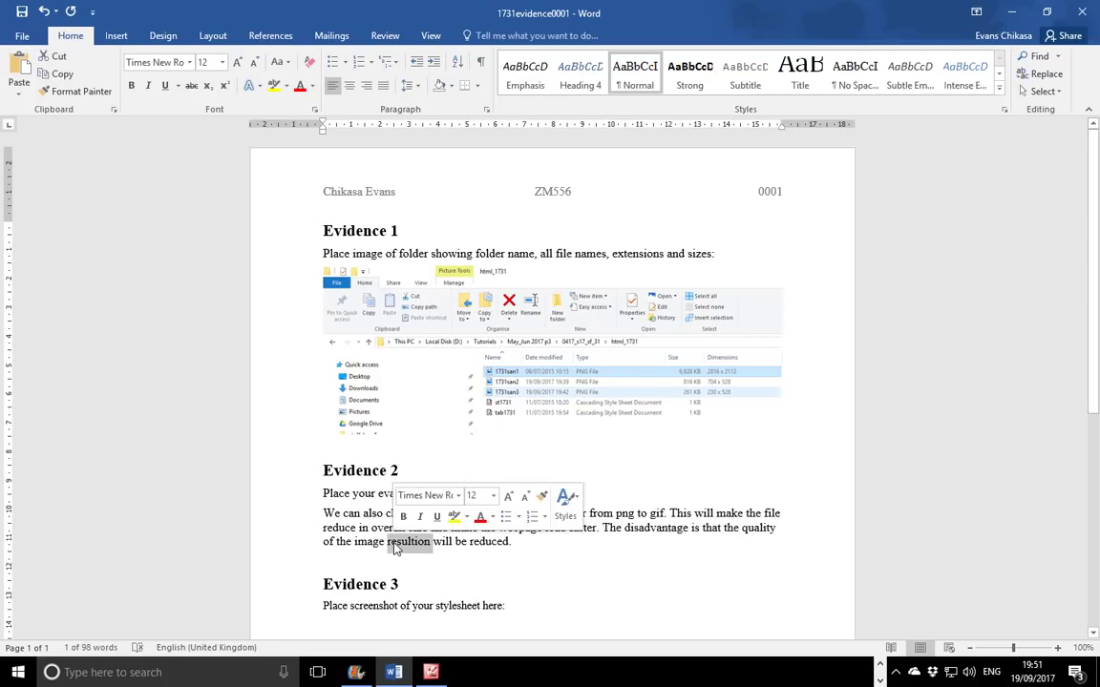
key(Delete)
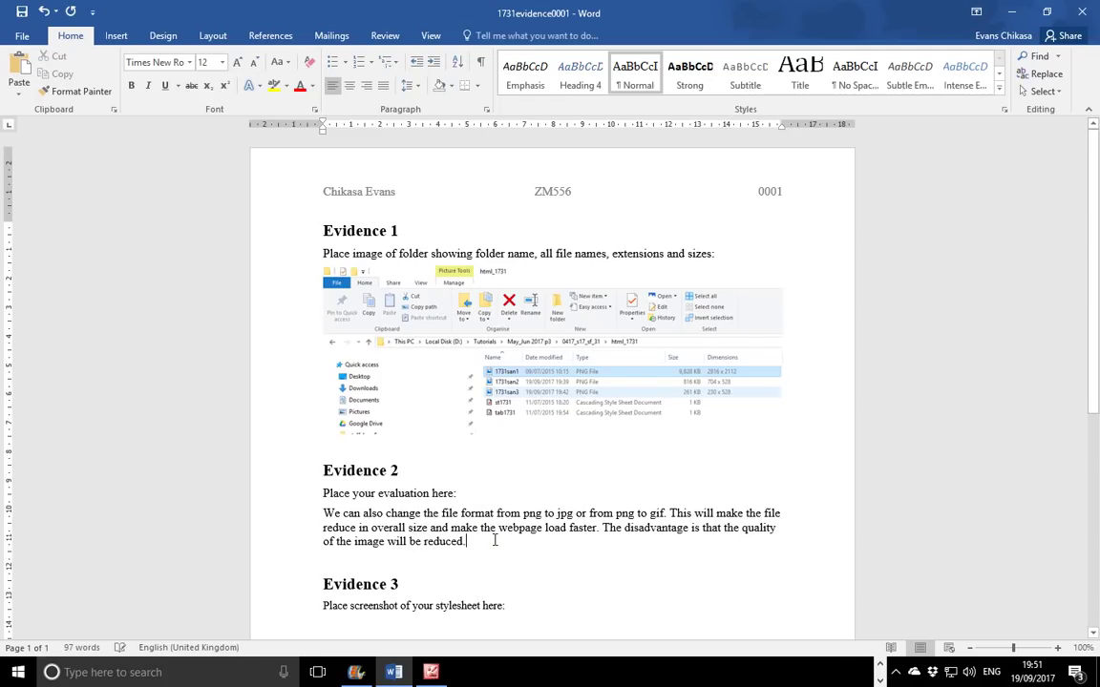
click(494, 541)
text(Y)
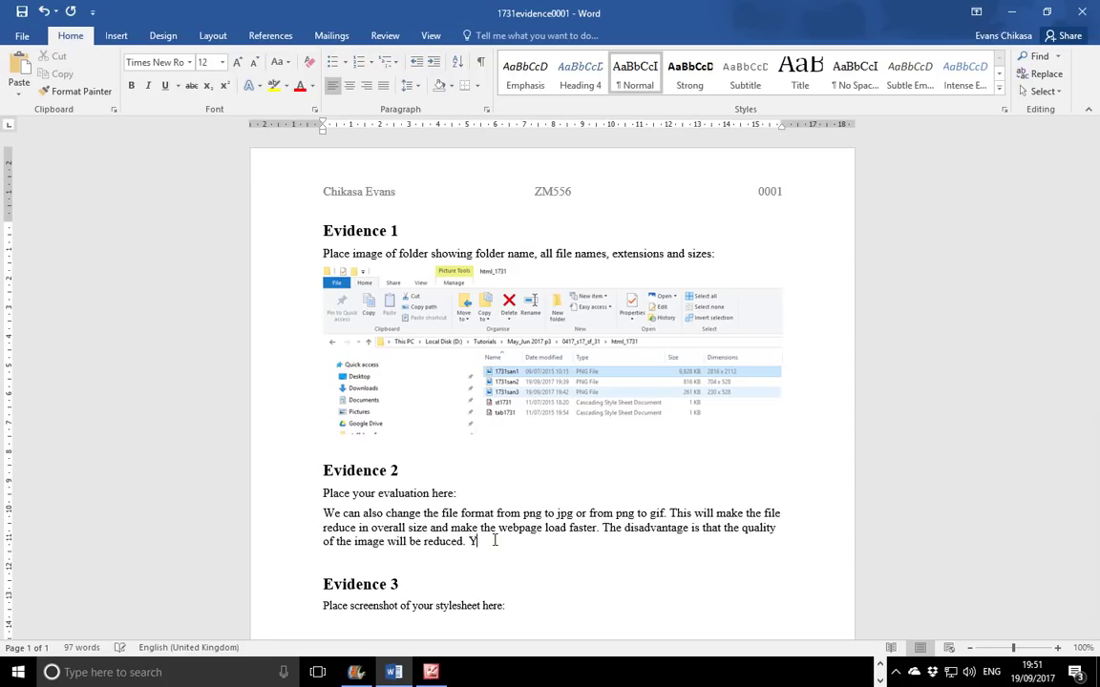
text(ou can also r)
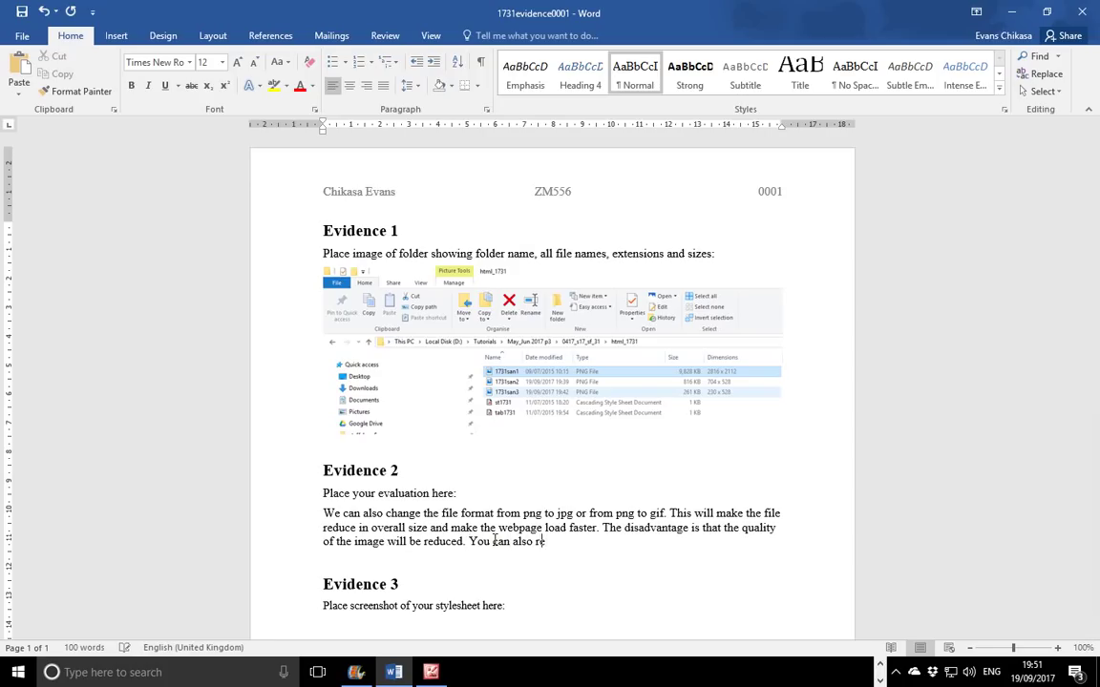
text(educe the color depth)
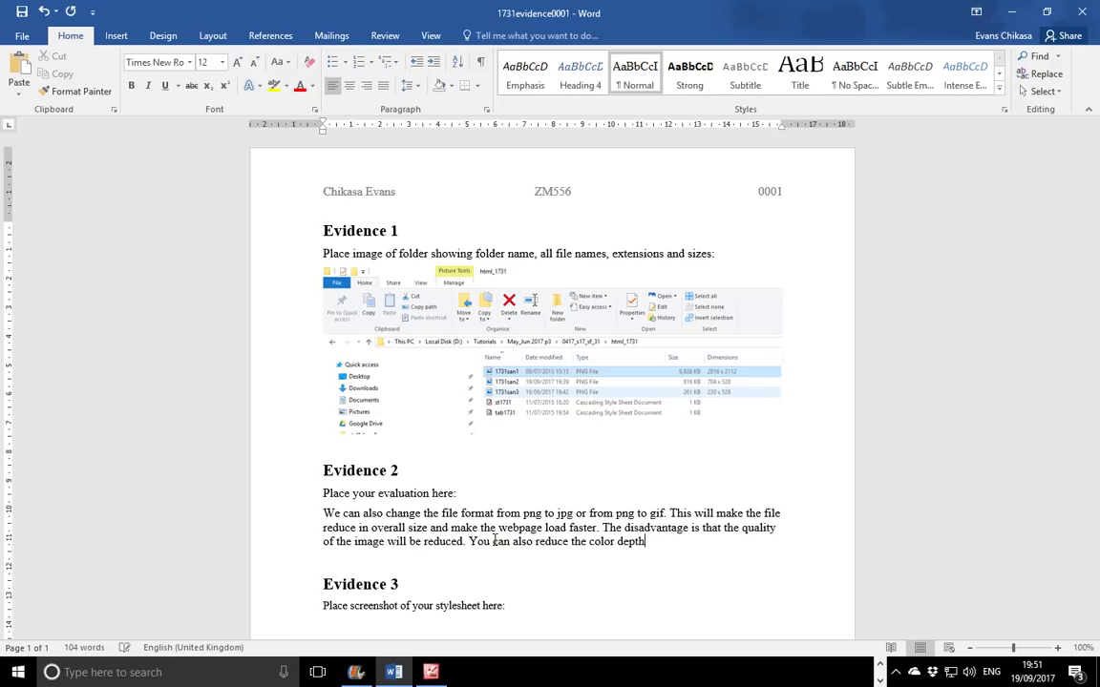
text( of the image sa)
text(y to )
text(8 bits)
text( per)
text( c)
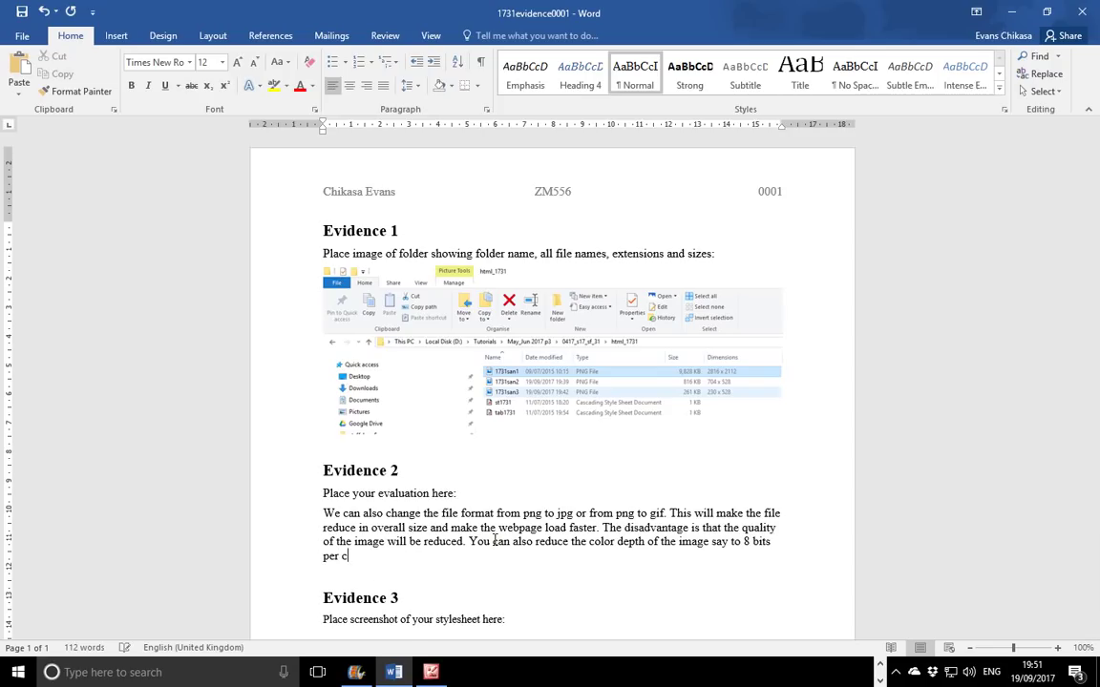
text(hannel.)
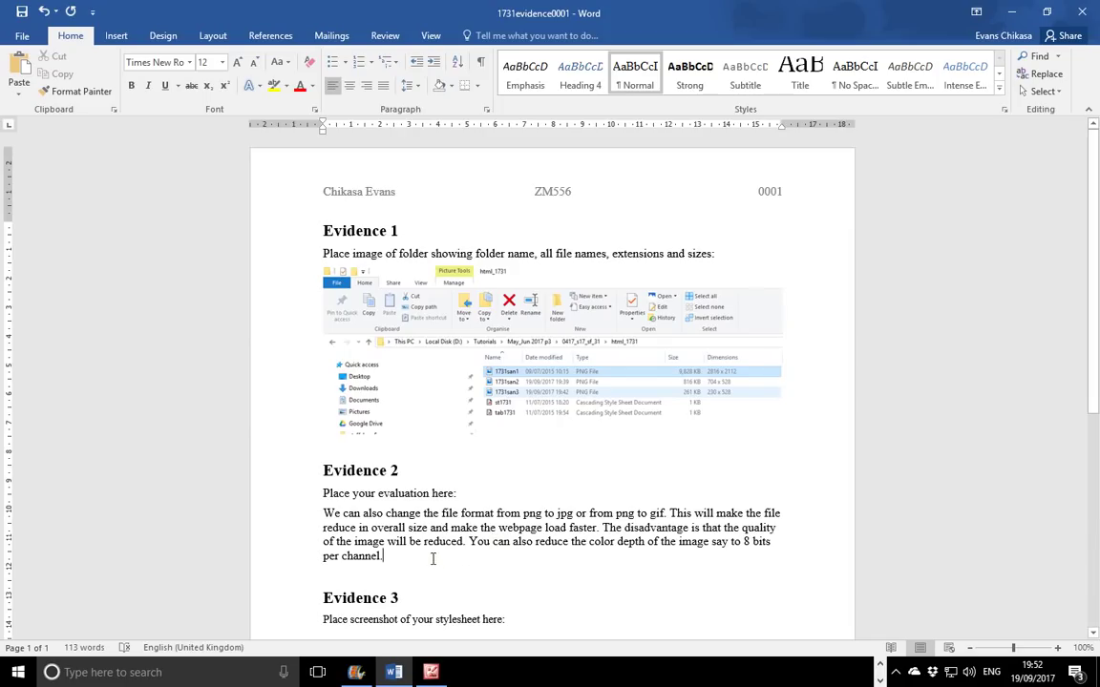
drag(388, 560, 324, 521)
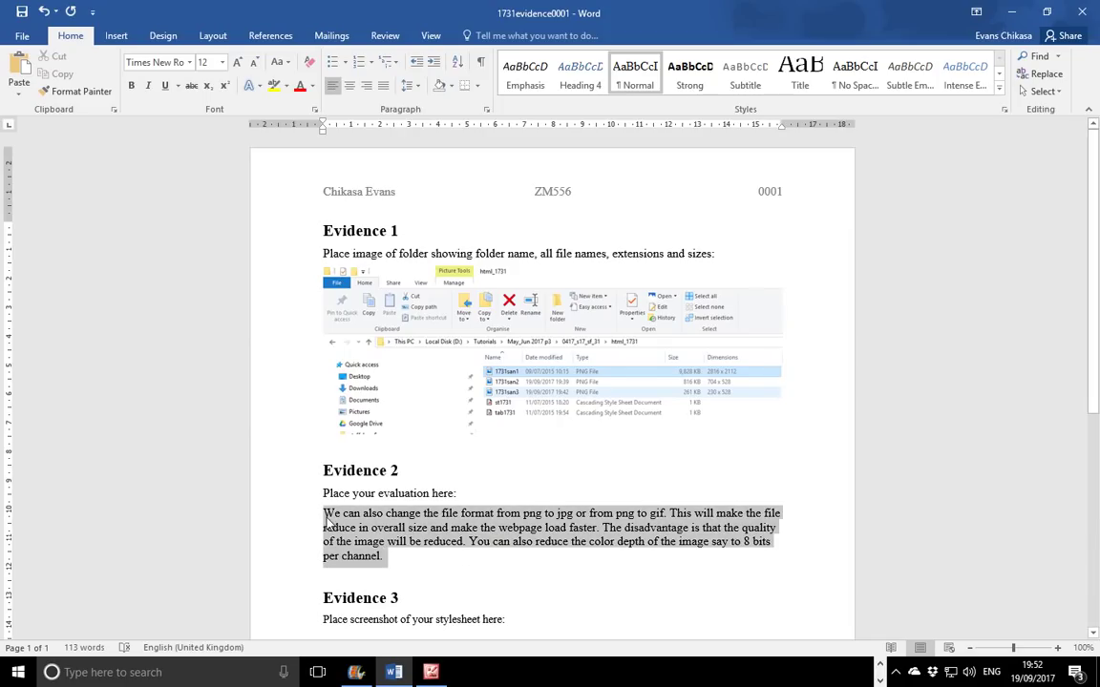
click(449, 565)
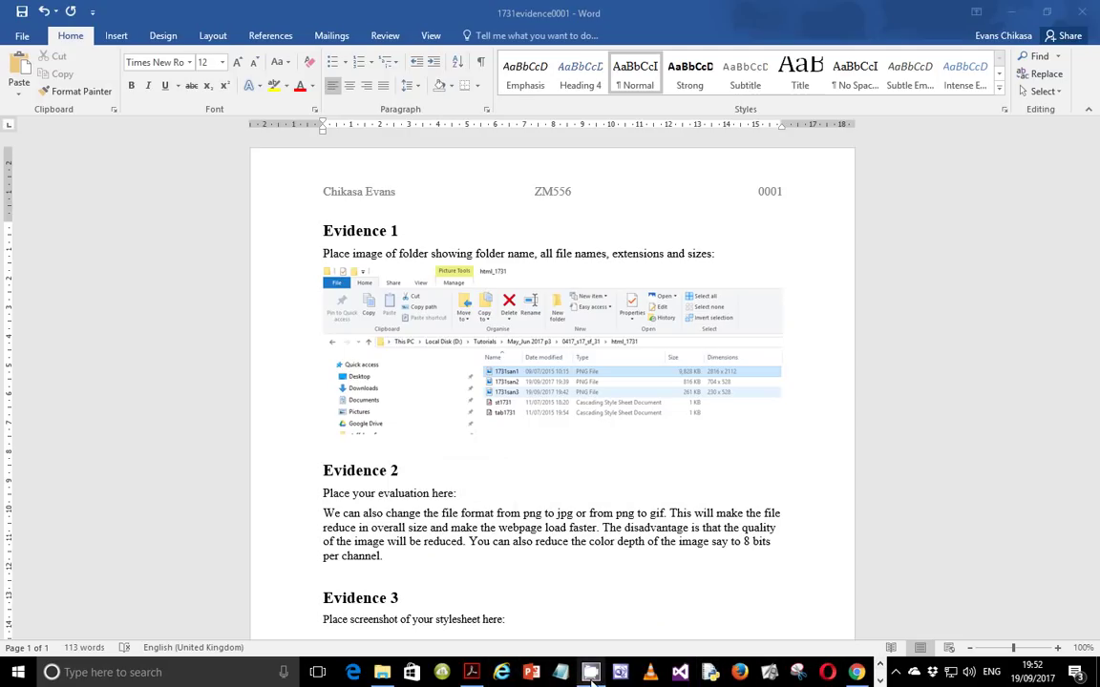
Scroll 0417_s17_qp_31.pdf to the Evidence 2 requirement and question 5's 1731links.htm task
click(467, 677)
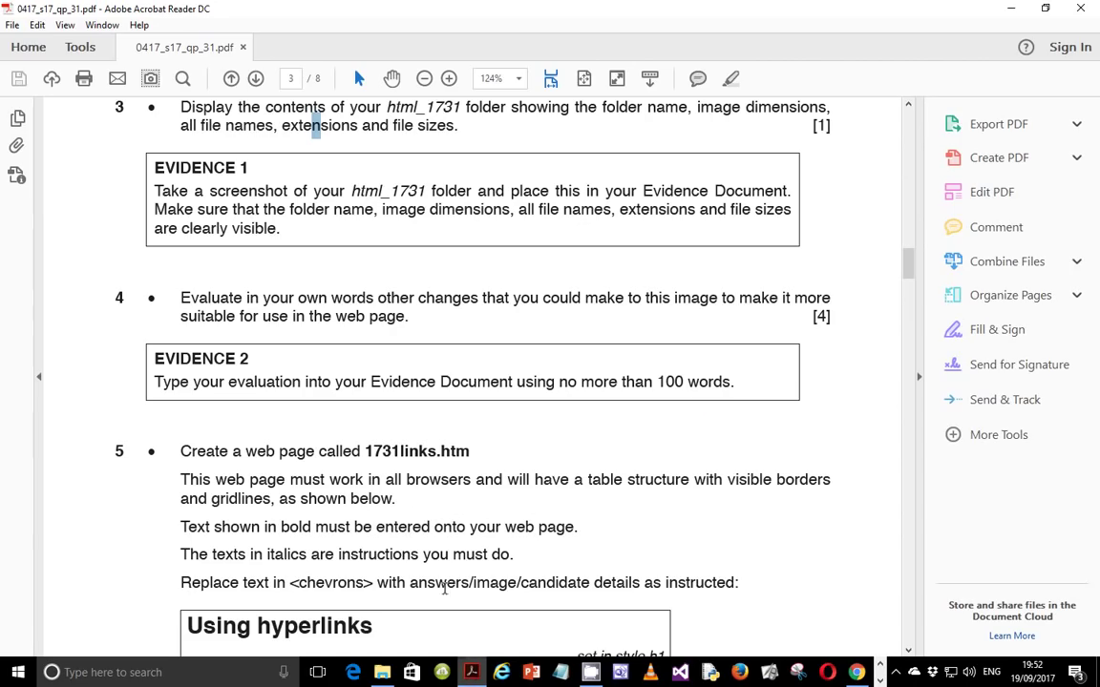
scroll(407, 513, down, 2)
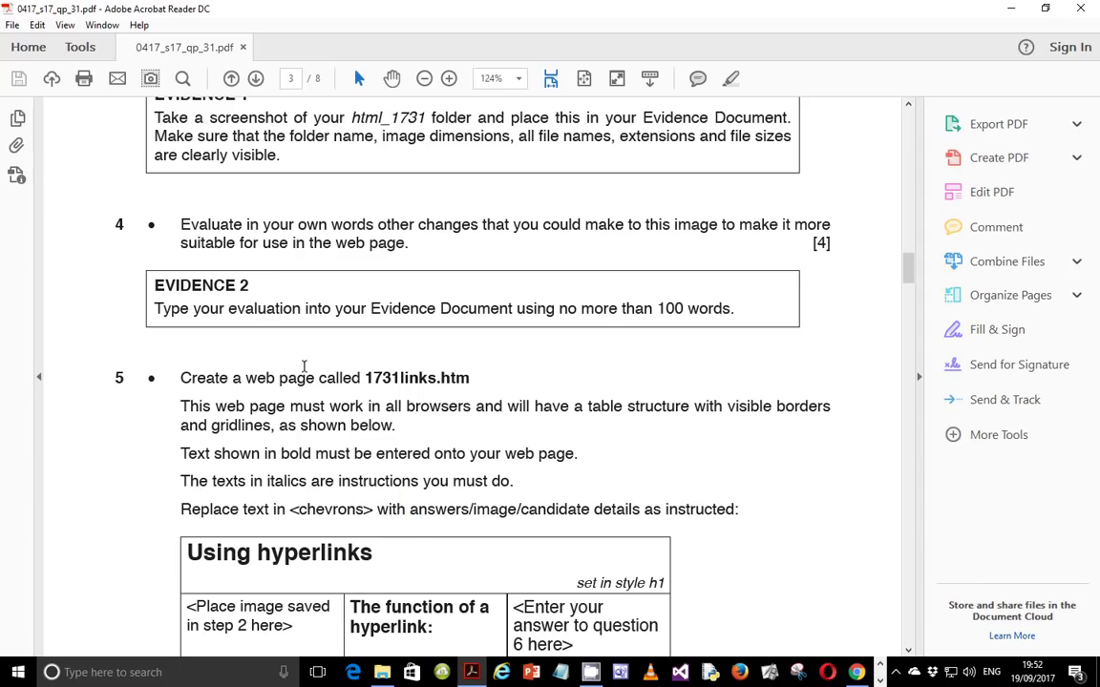
scroll(208, 392, down, 2)
scroll(208, 391, down, 1)
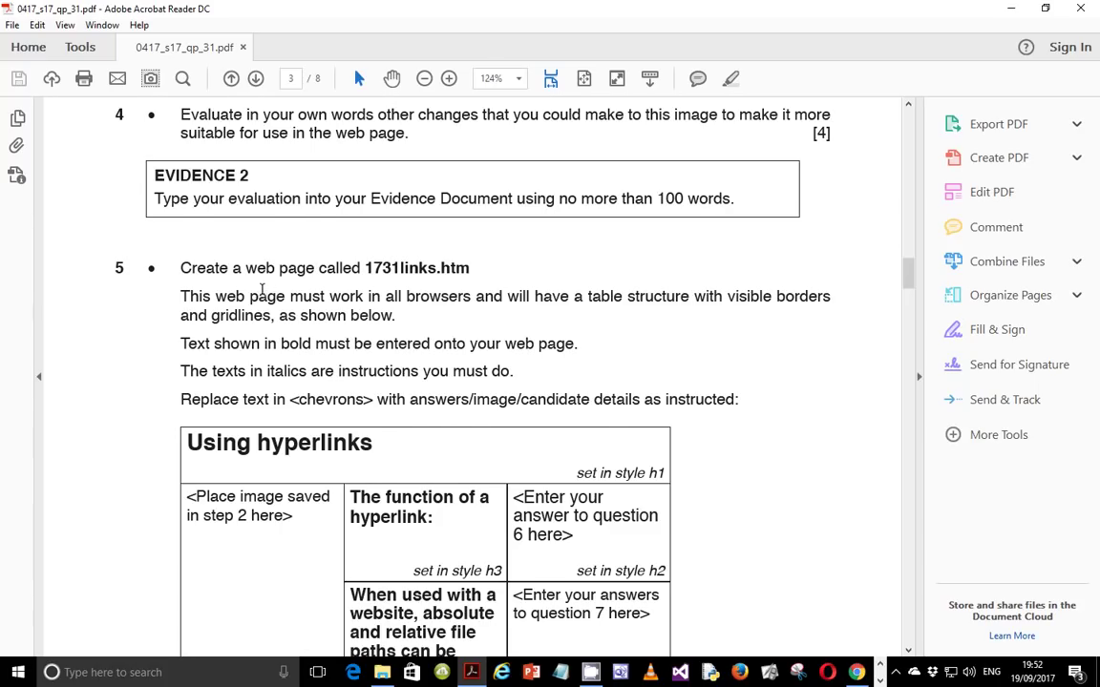
scroll(288, 315, down, 5)
scroll(294, 316, up, 4)
scroll(293, 316, up, 1)
click(897, 675)
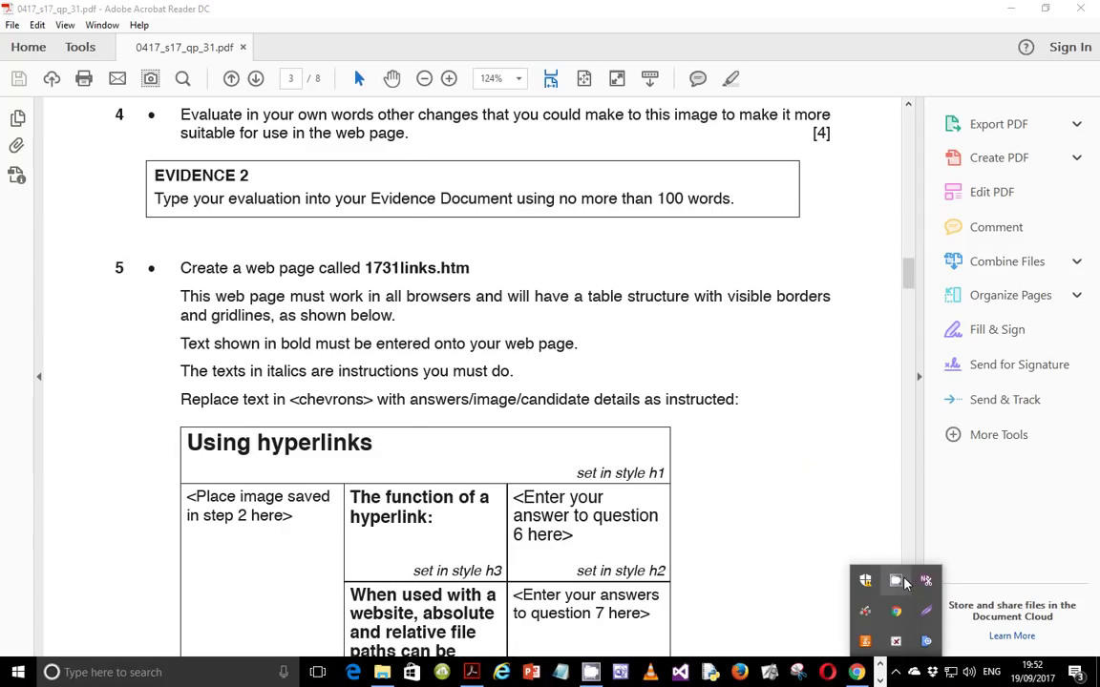
click(865, 581)
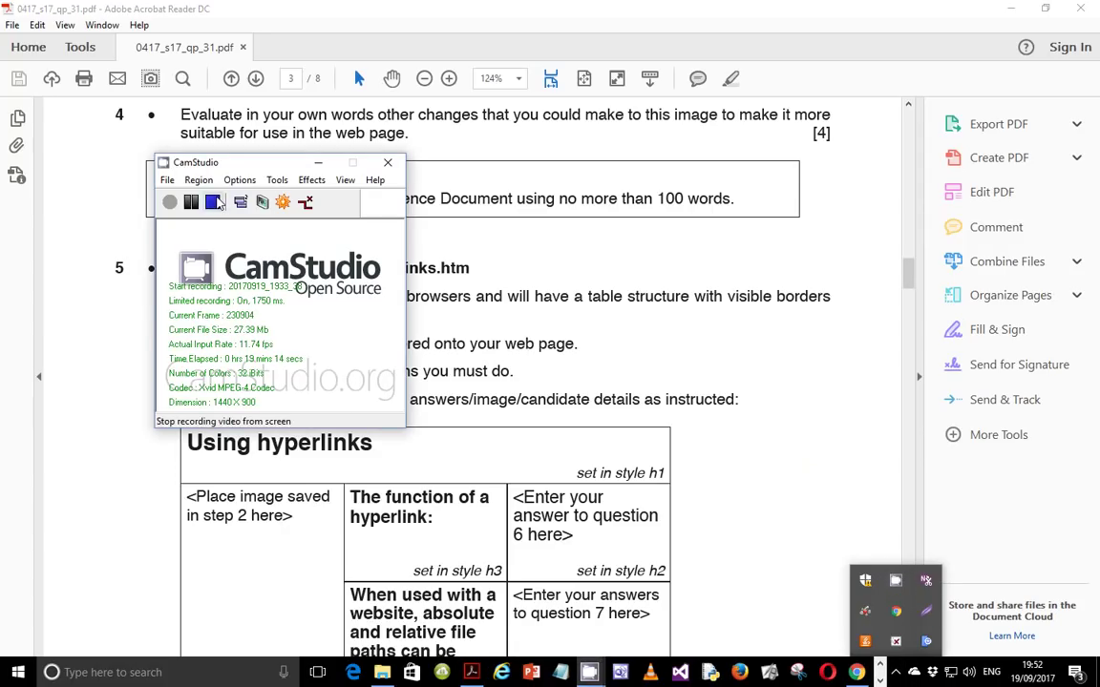